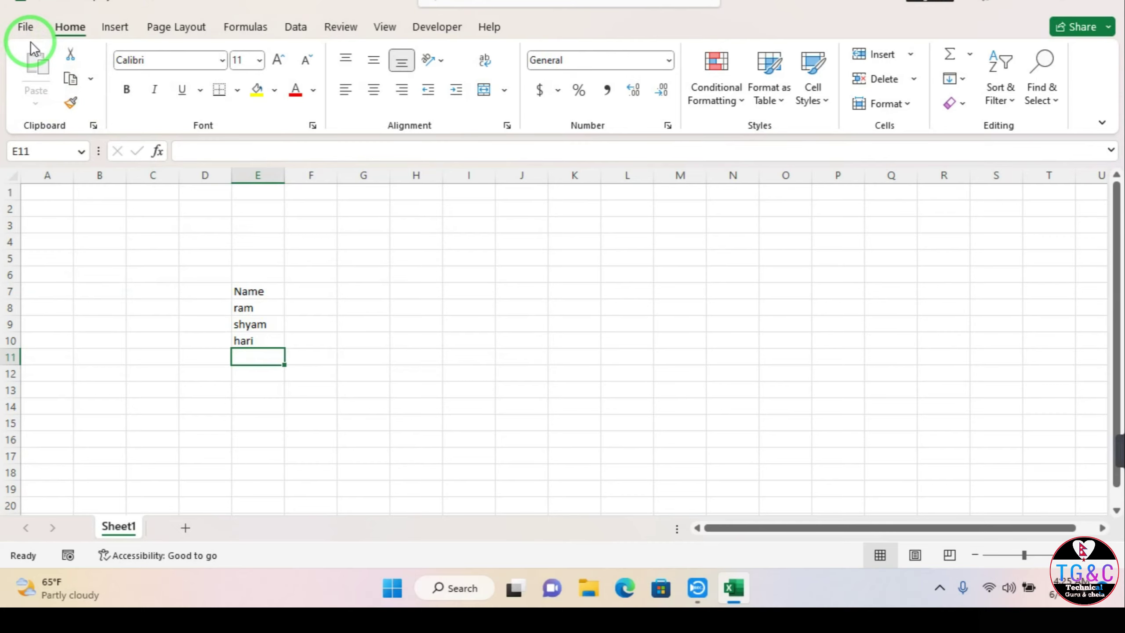
Step: Reopen the Name of employment workbook from the desktop
key(super)
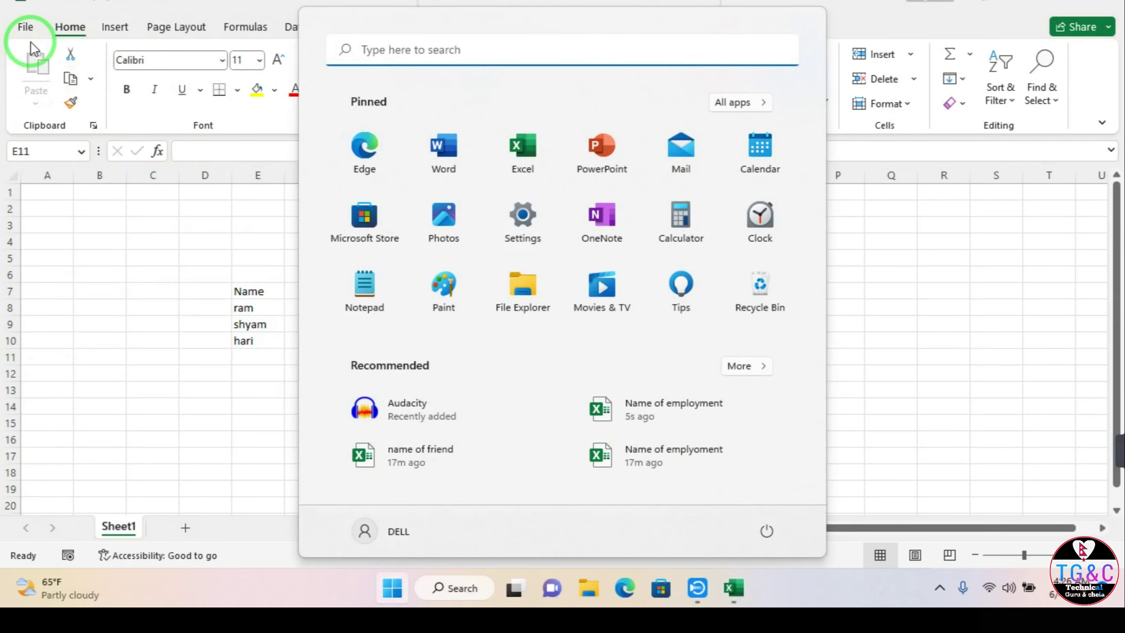
key(super)
key(super+d)
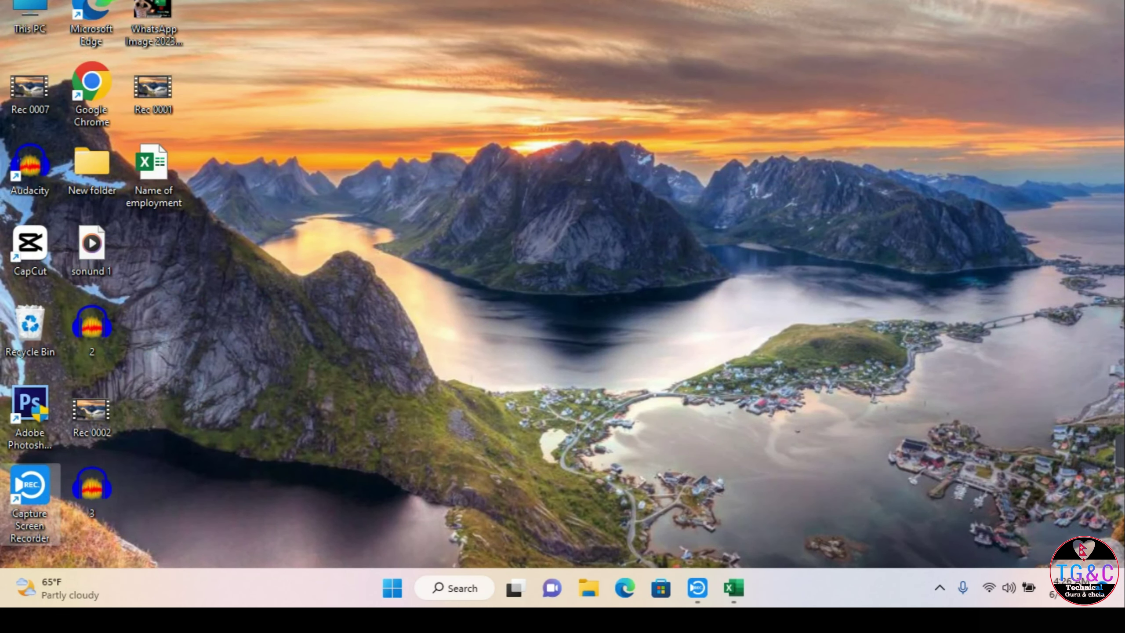
double_click(176, 206)
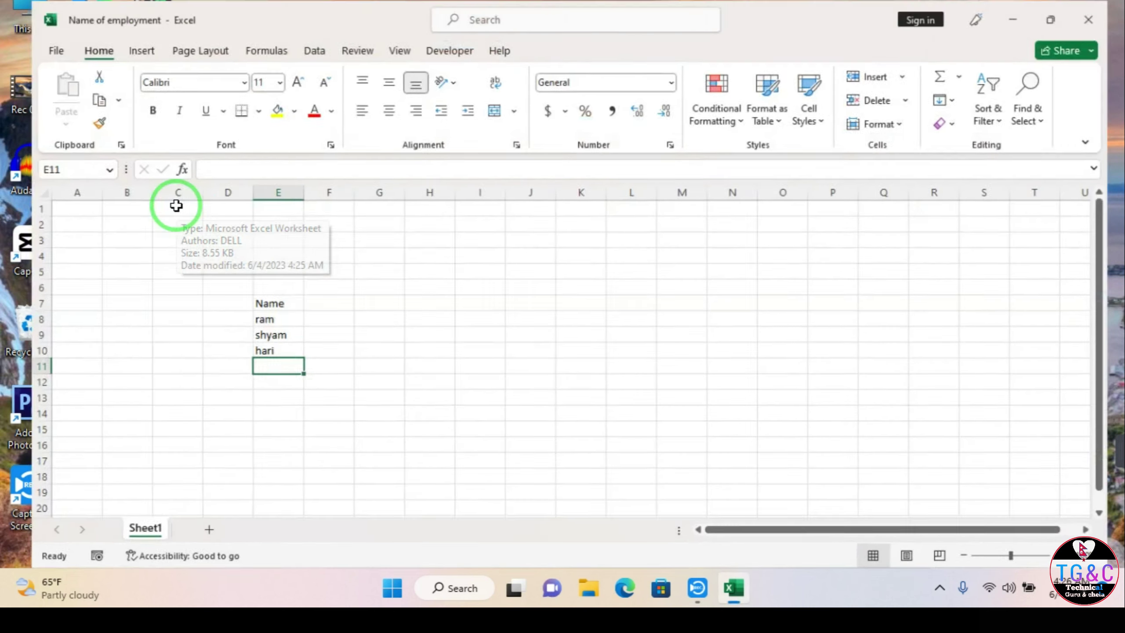
Step: Bring up the File menu's Save As page for this workbook
click(97, 242)
click(23, 28)
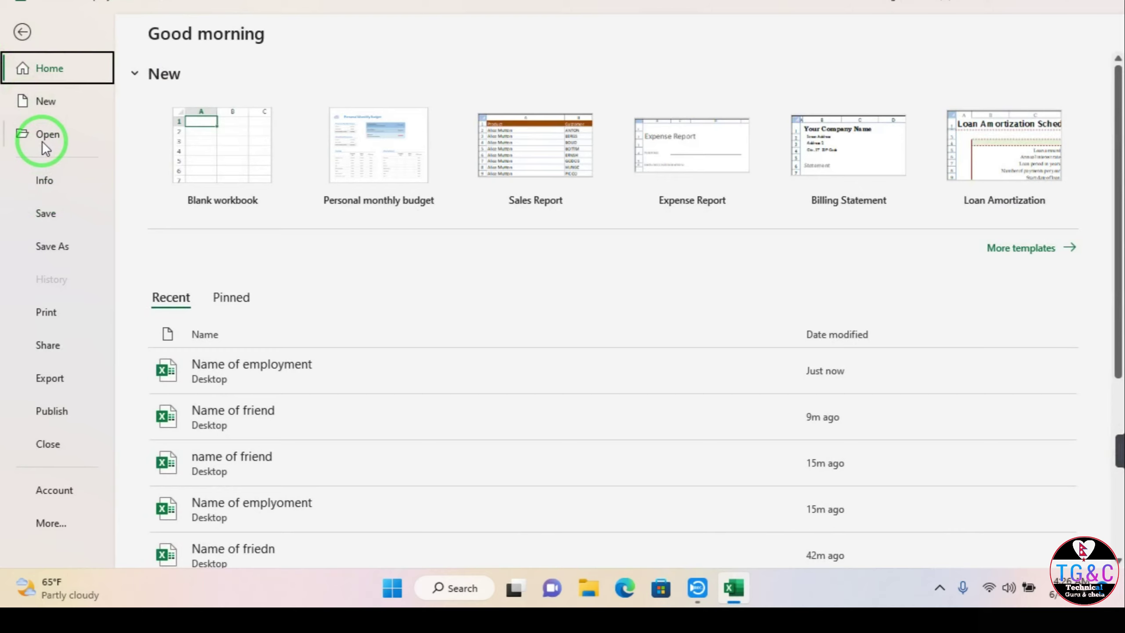
click(49, 248)
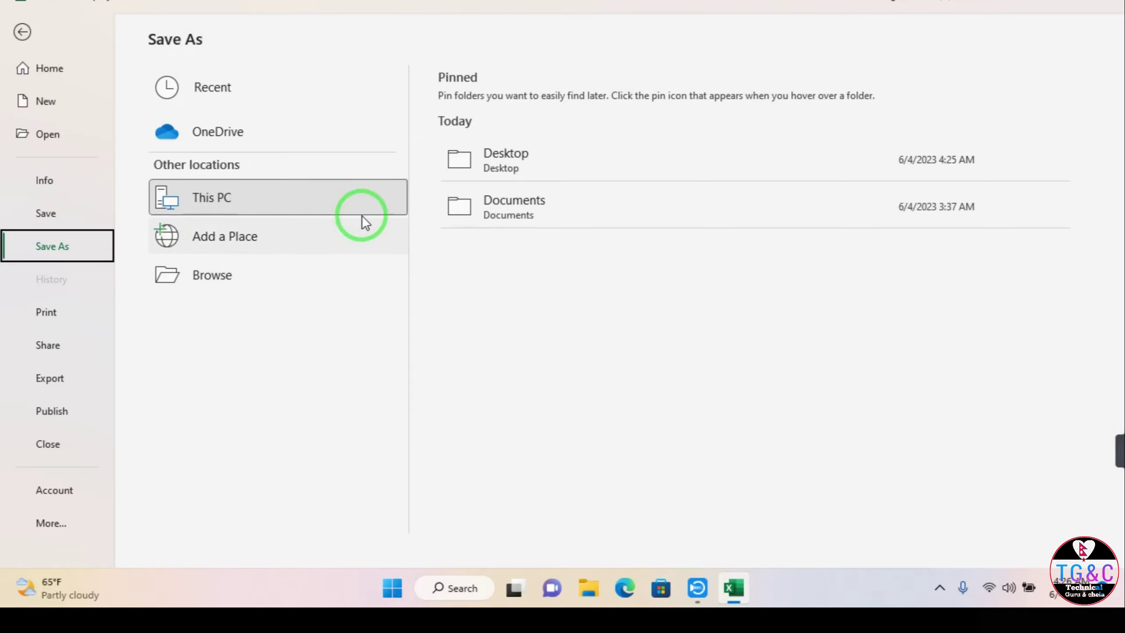
Step: Save a copy to the Desktop with the file name changed to end in 'friend'
click(475, 171)
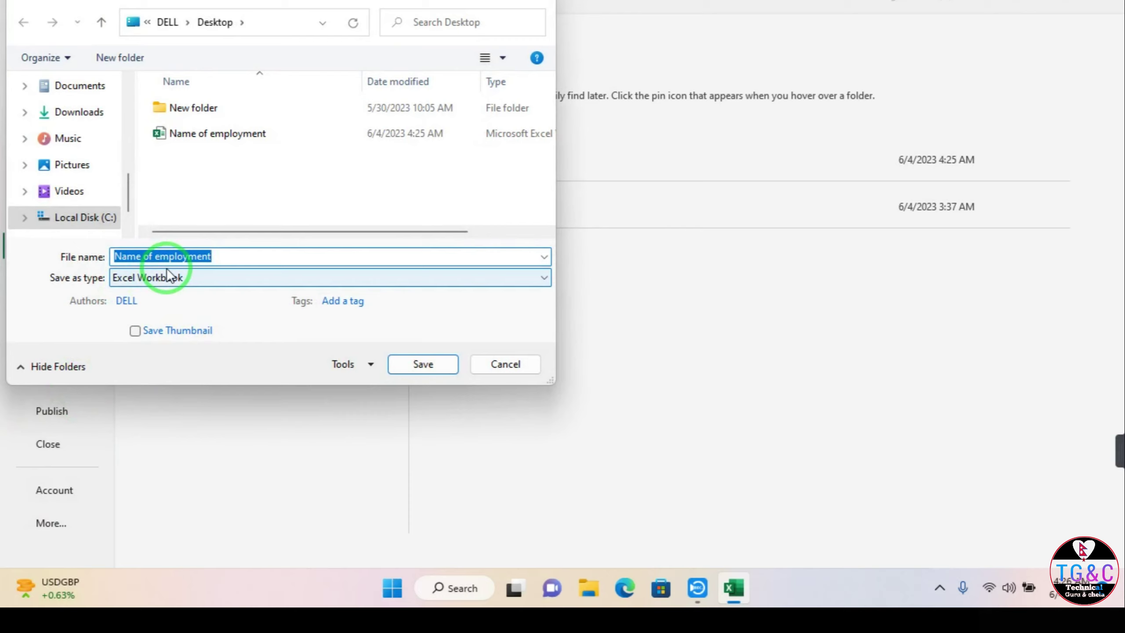
click(258, 256)
key(BackSpace)
key(BackSpace)
key(BackSpace)
key(BackSpace)
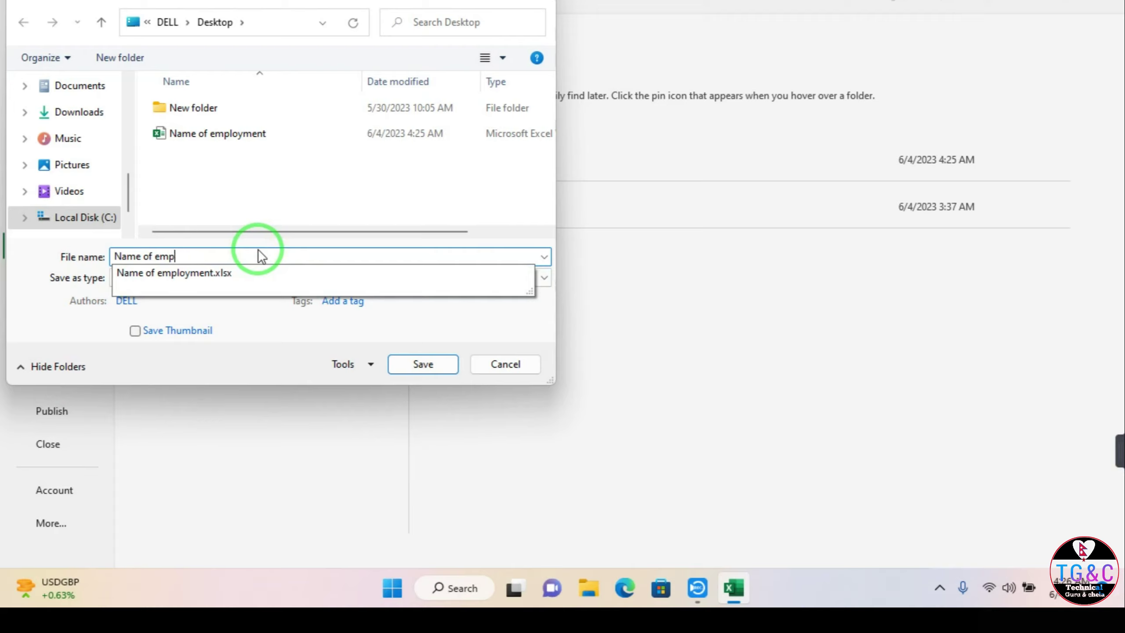
text(fr)
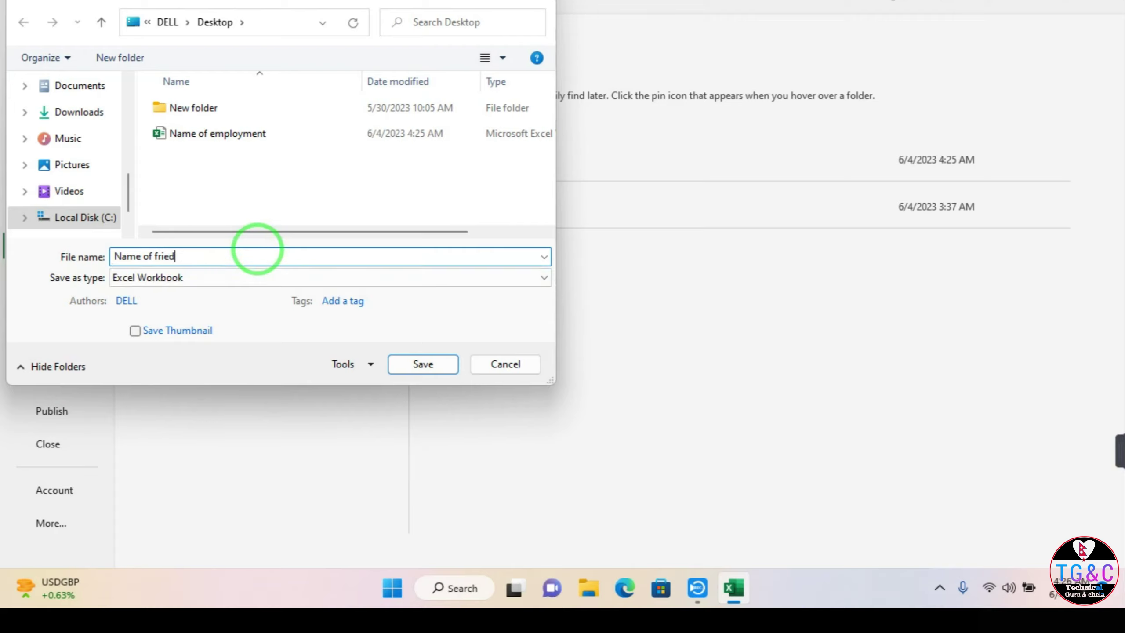
text(iend)
key(Return)
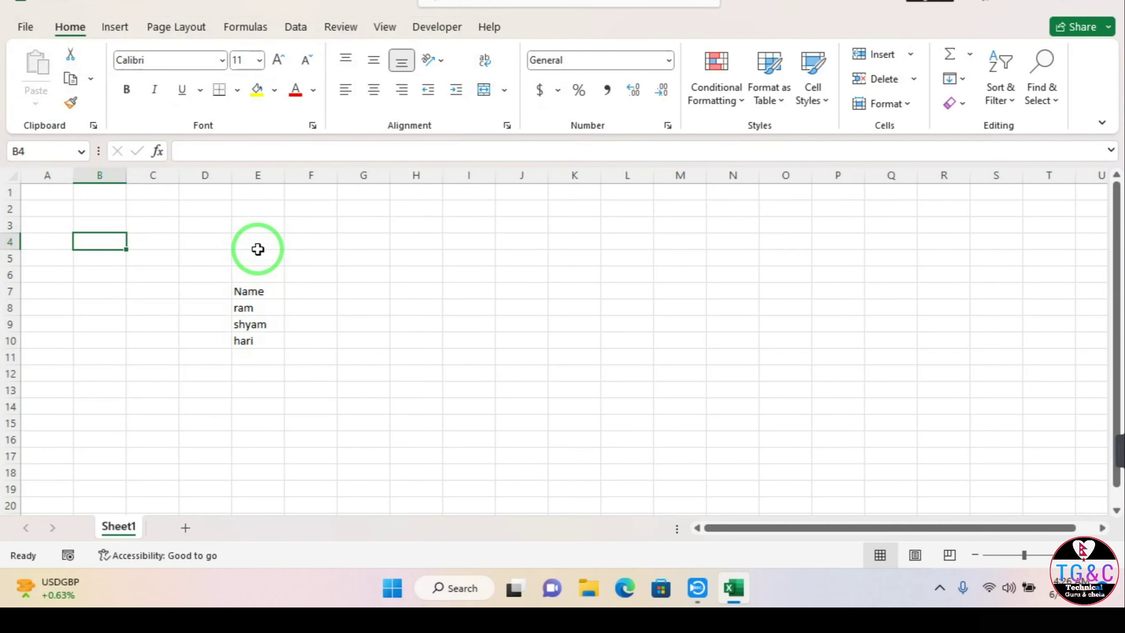
Step: Reopen the Name of employment workbook from the desktop
key(super+d)
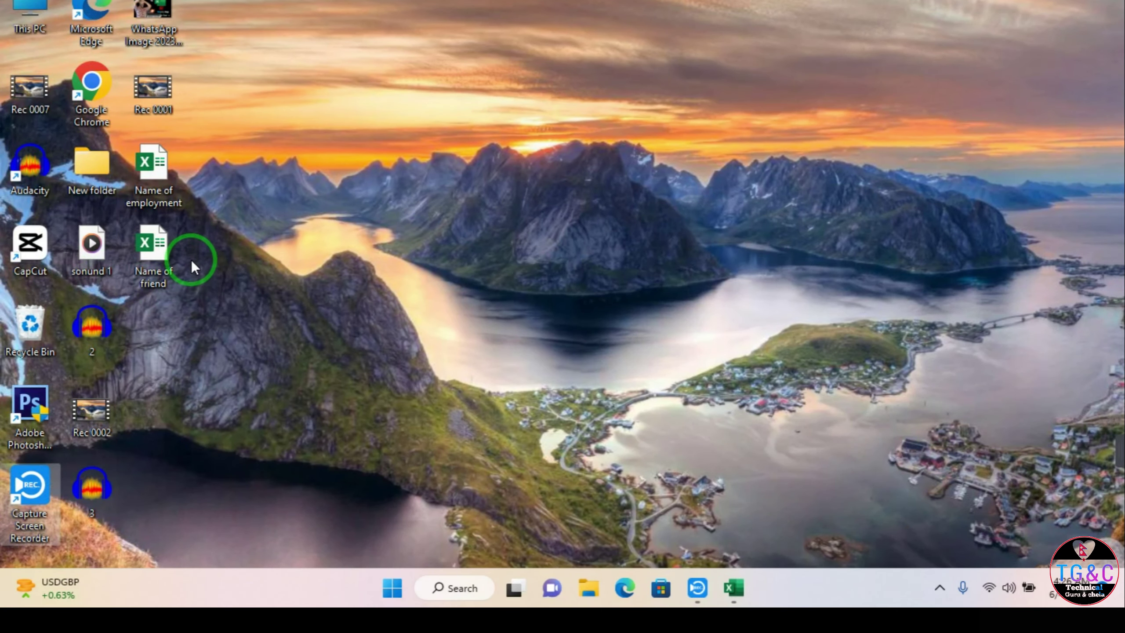
key(super)
key(super)
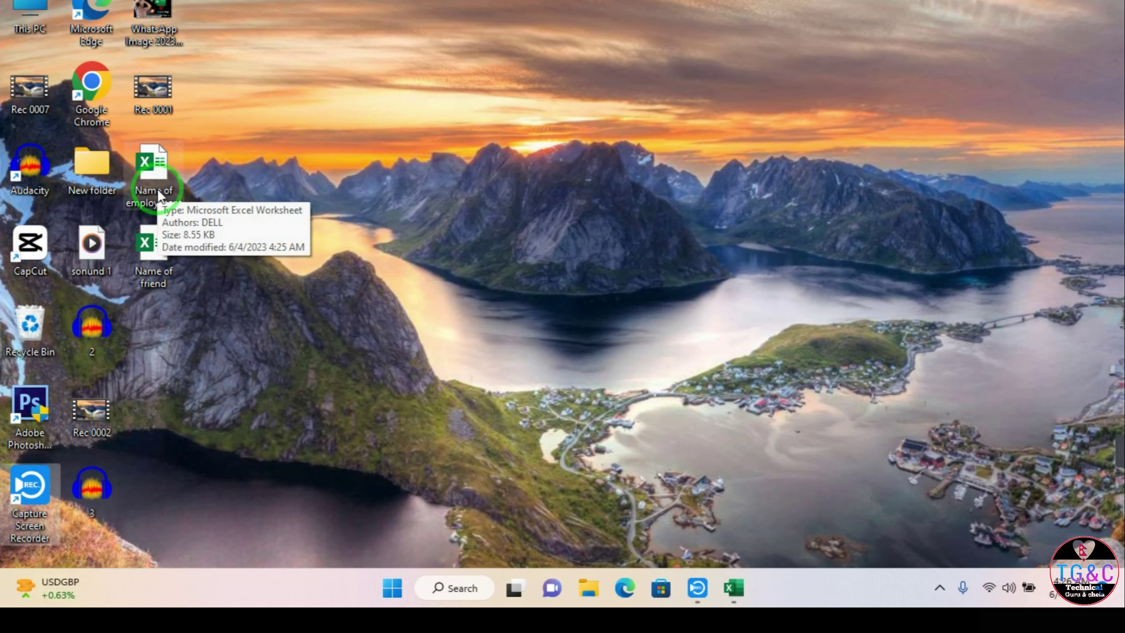
double_click(157, 192)
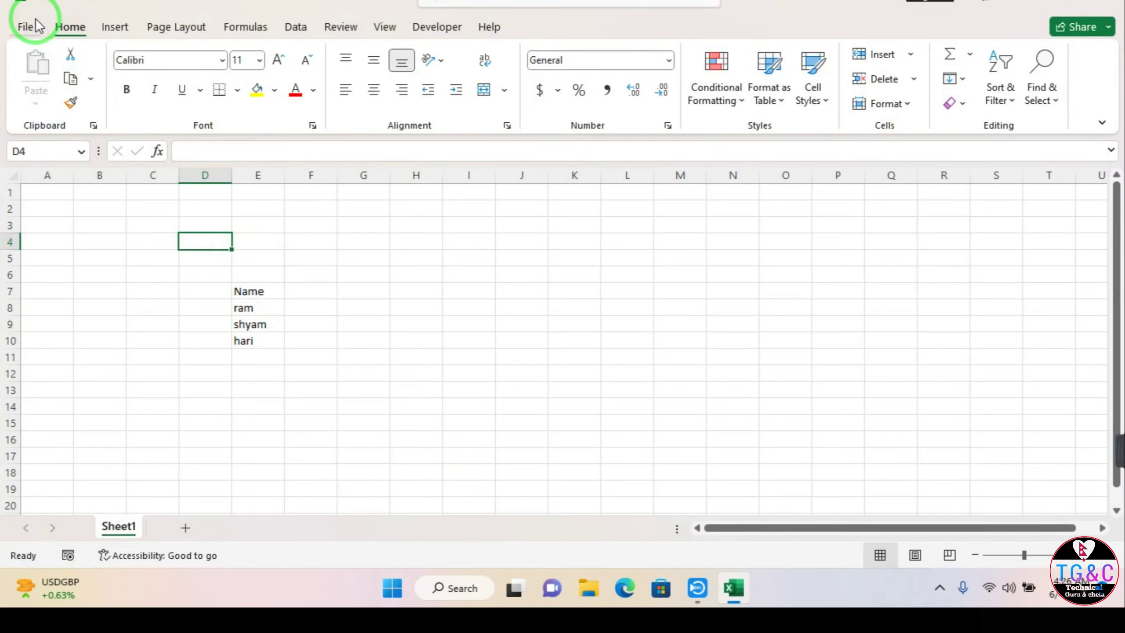
Step: Create a new blank workbook from File > New and select cell E8
click(26, 25)
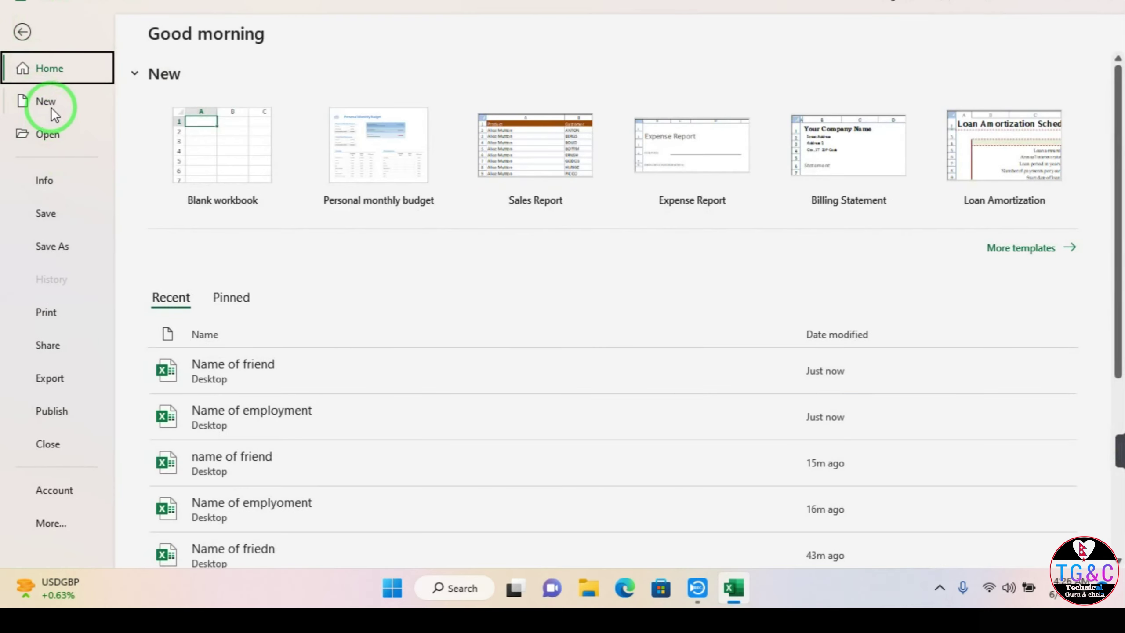
click(51, 107)
click(22, 31)
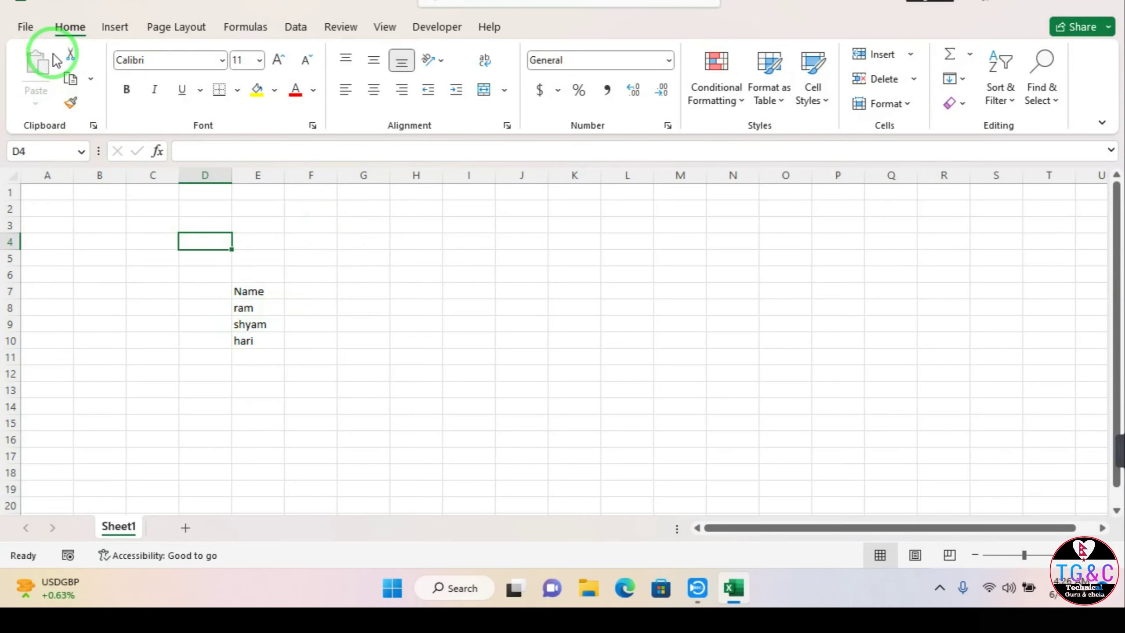
click(32, 24)
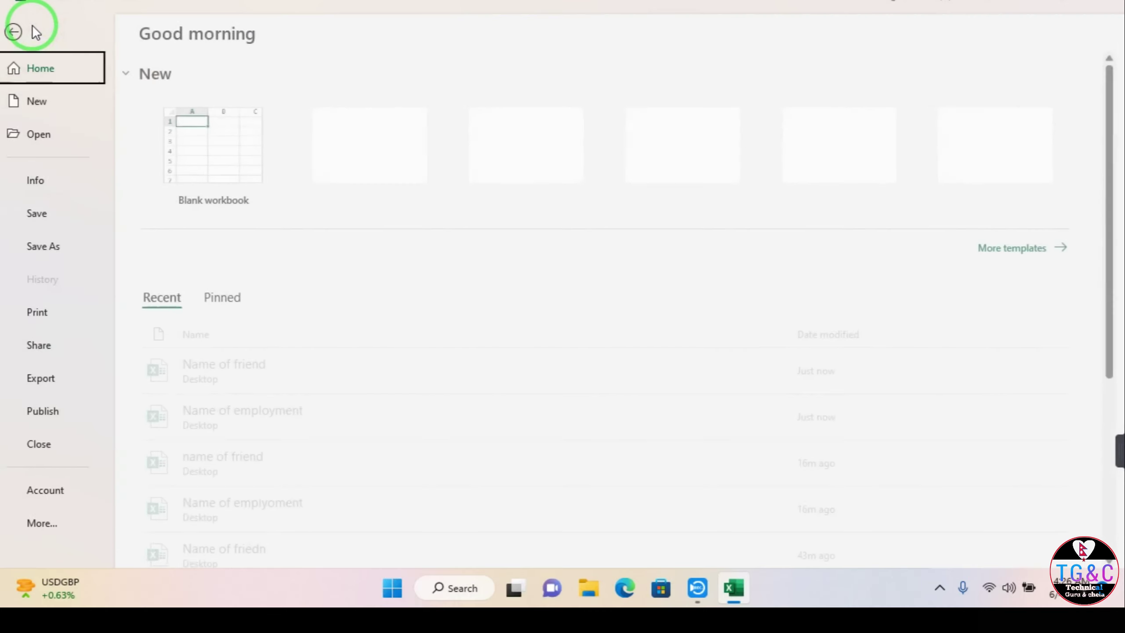
click(48, 100)
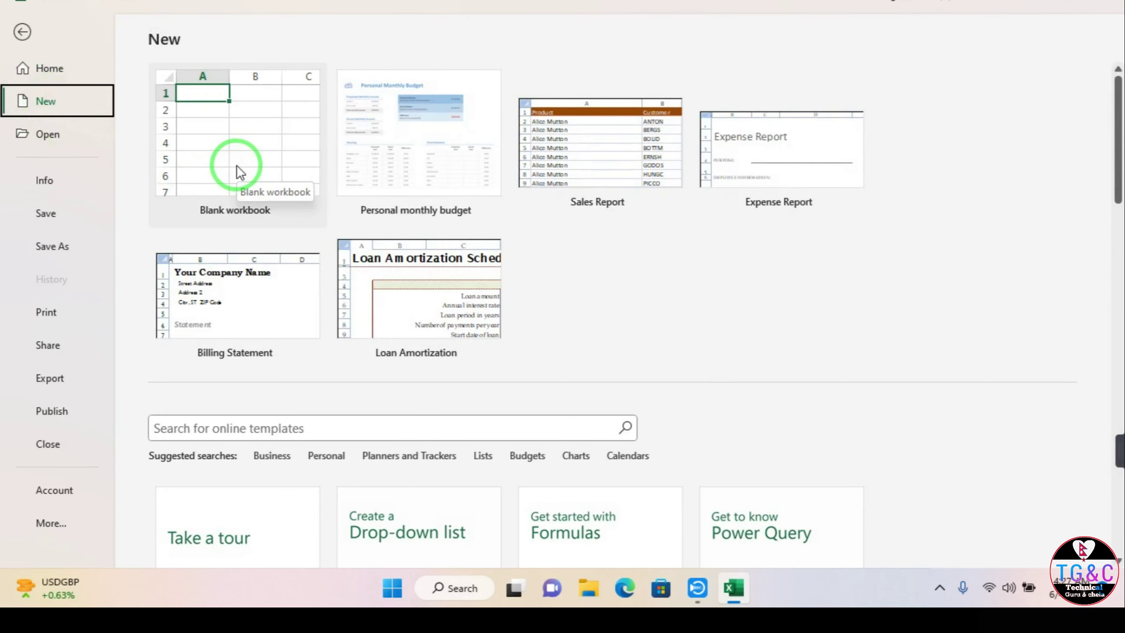
click(221, 123)
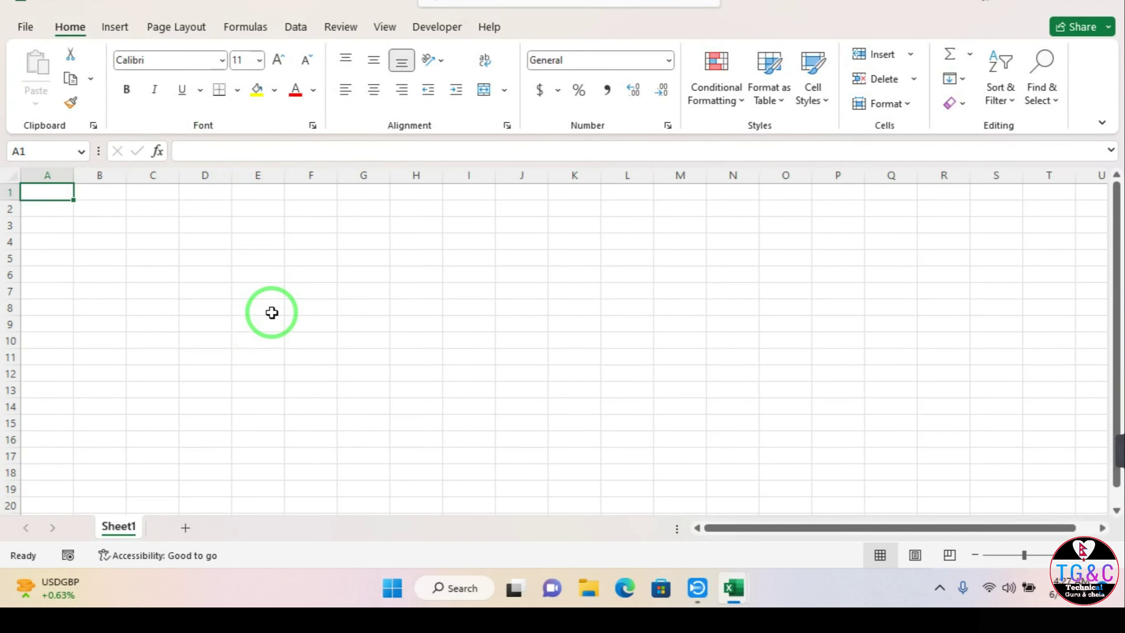
click(272, 312)
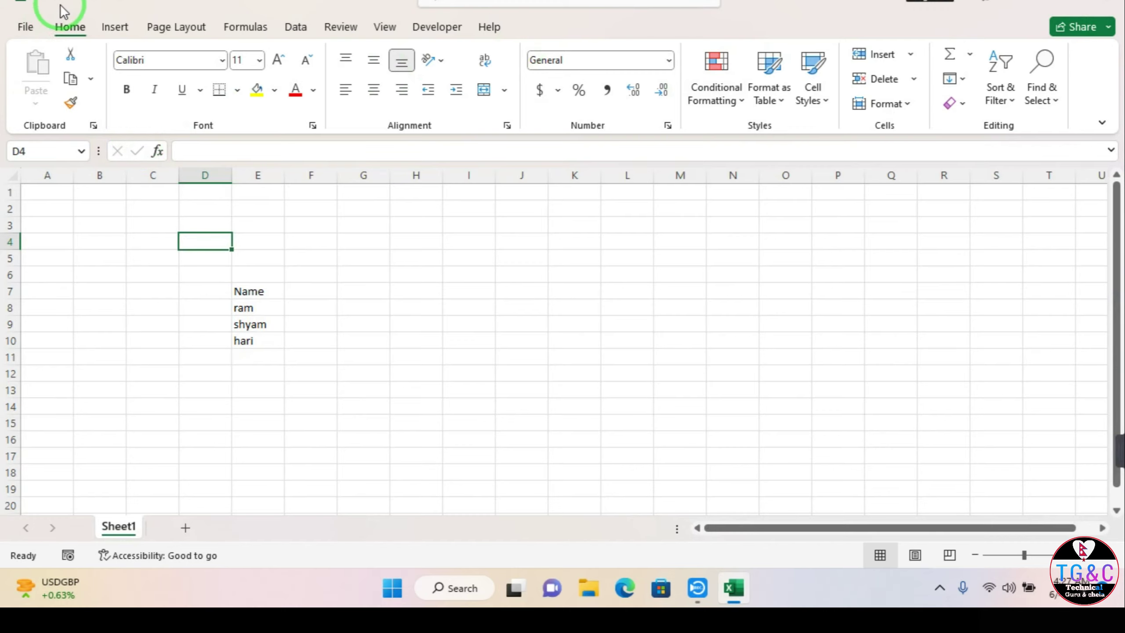
Step: Search the This PC Desktop files for 'nam' on the Open page
click(19, 26)
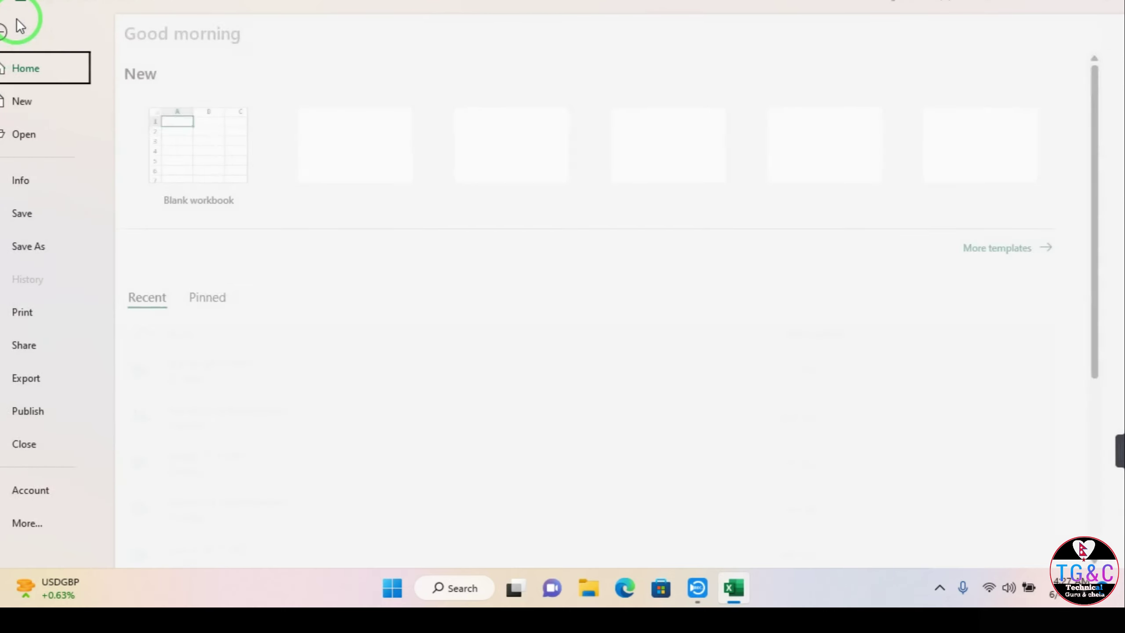
click(43, 136)
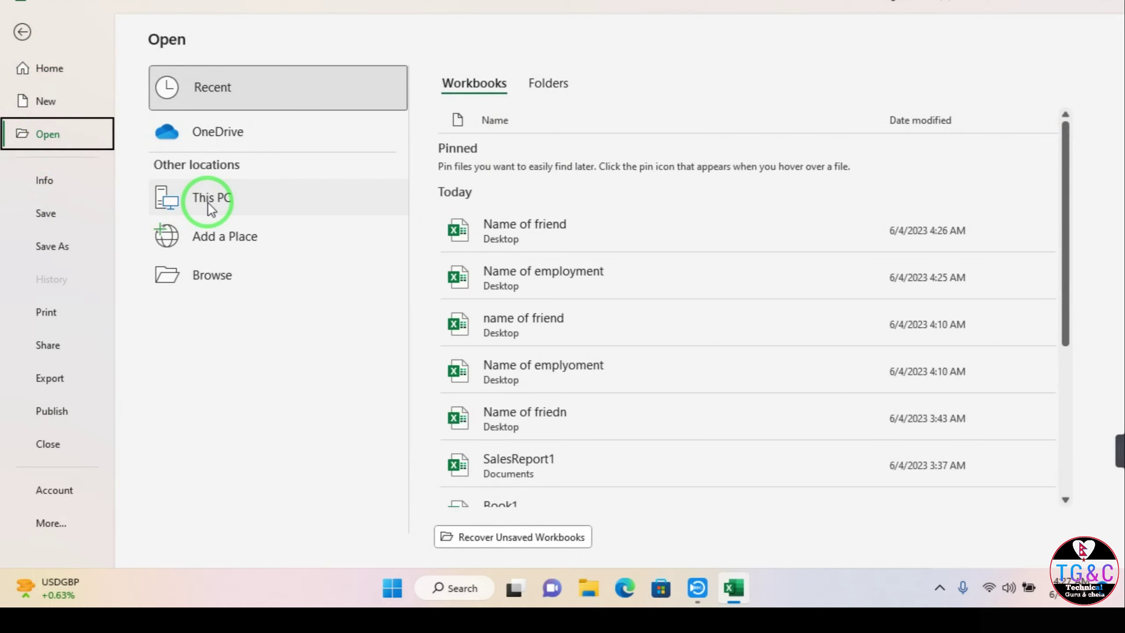
click(208, 202)
click(522, 118)
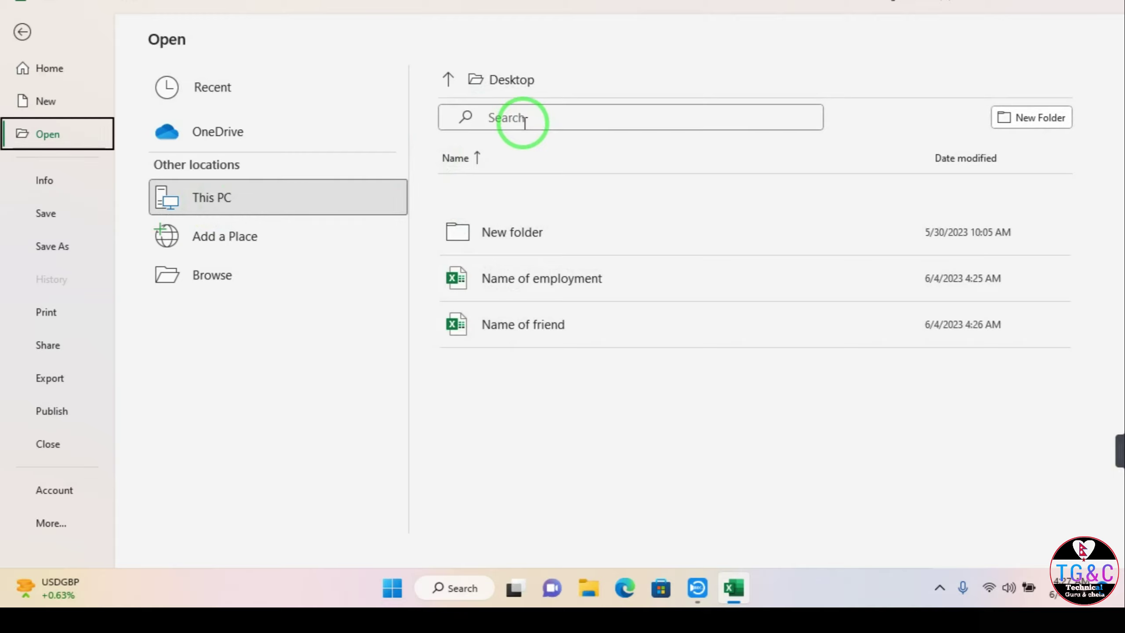
text(name)
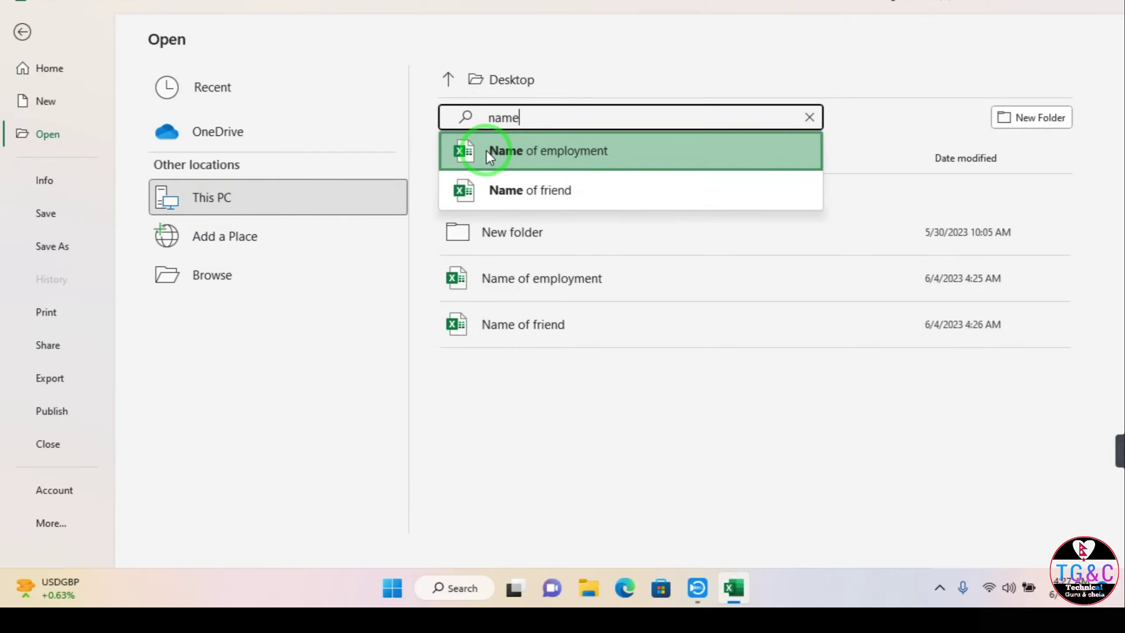
Step: Browse for 'na' files in Documents, then cancel and show Name of friend's Info page
click(343, 285)
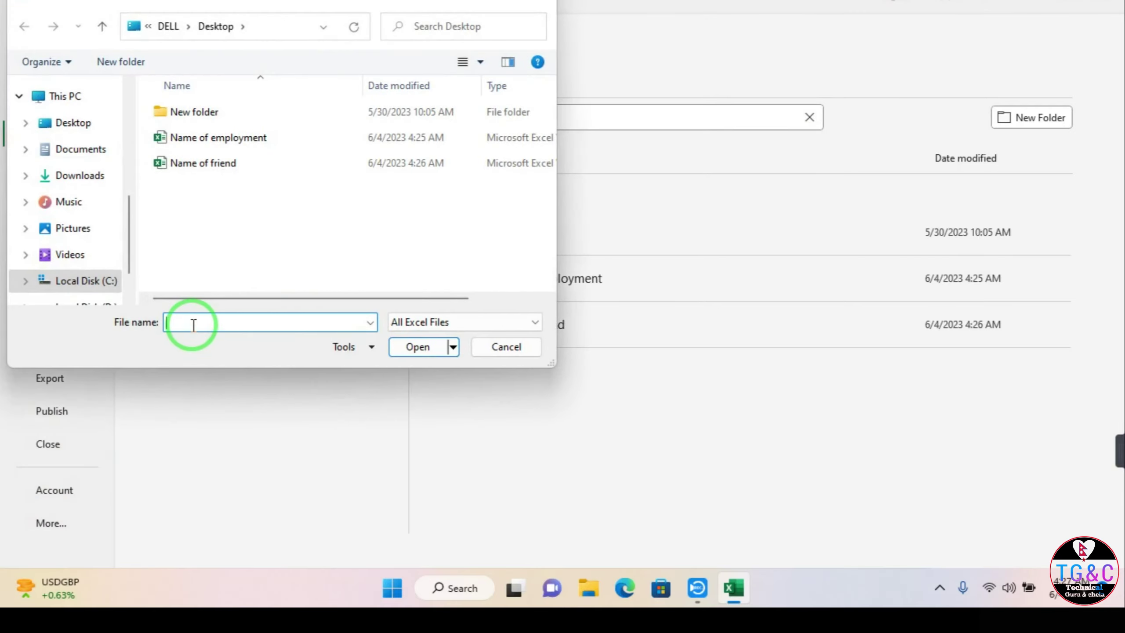
text(n)
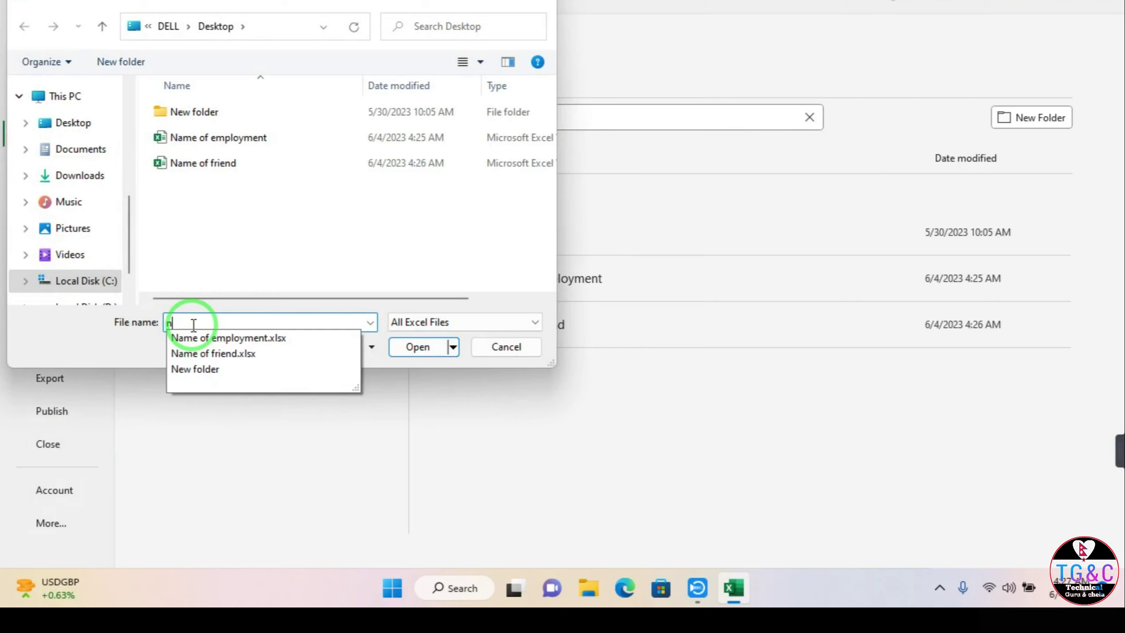
text(a)
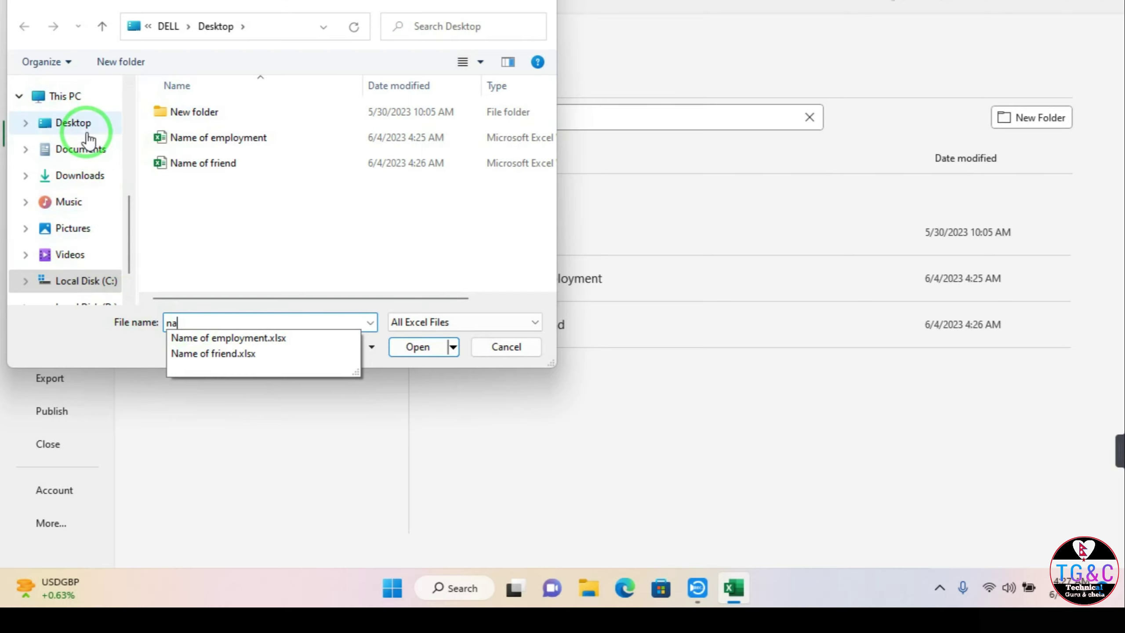
click(82, 150)
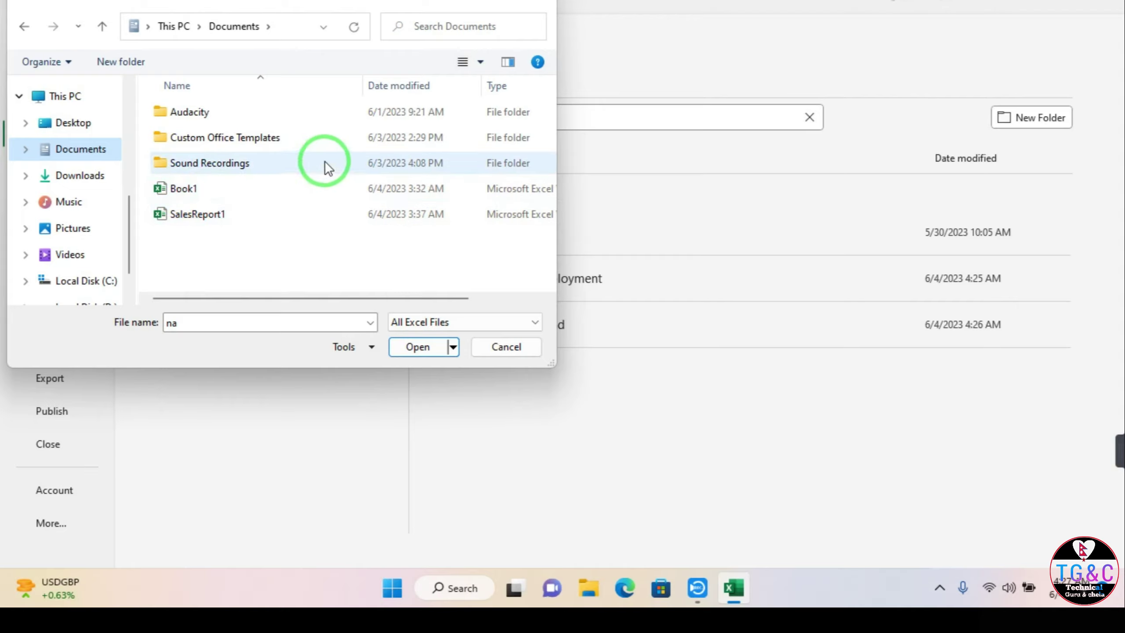
click(543, 7)
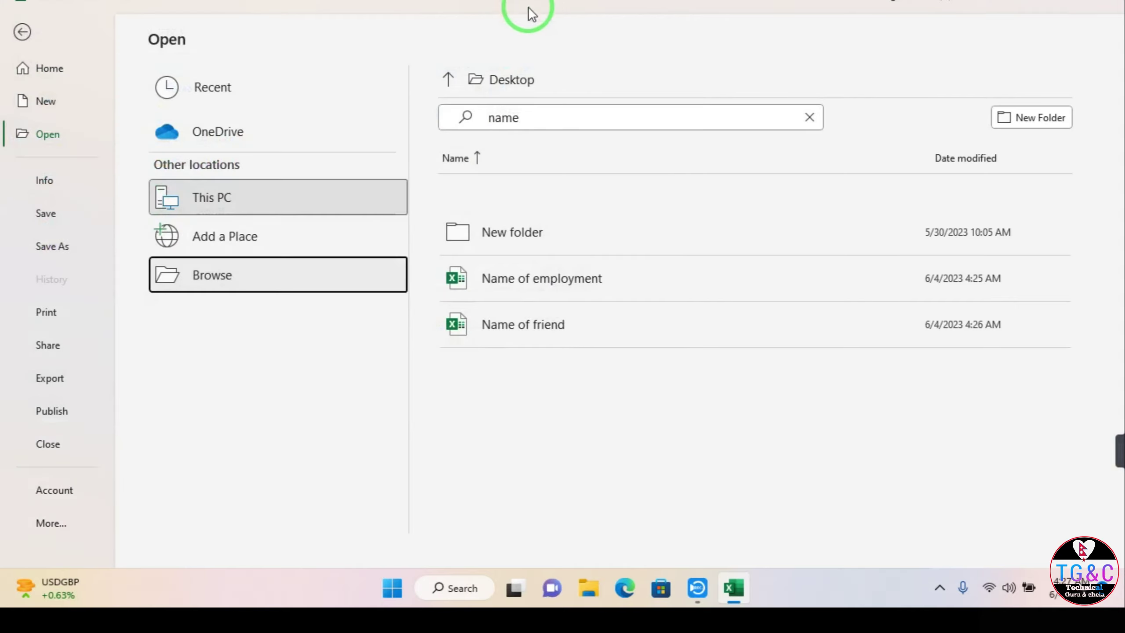
click(51, 184)
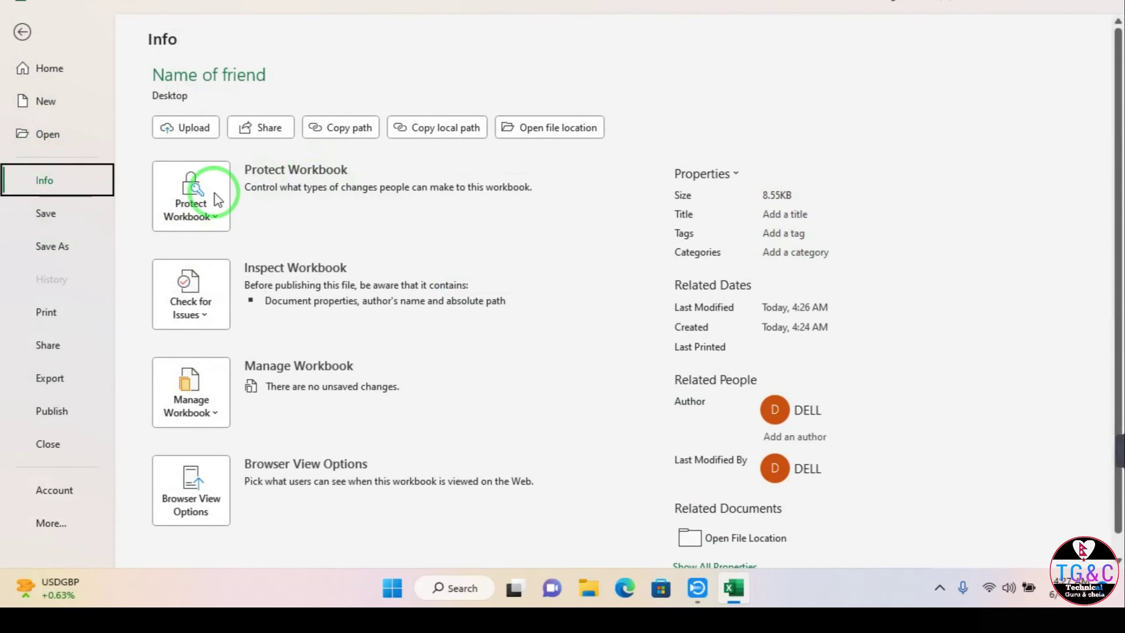
Step: Set Name of friend to Always Open Read-Only and return to the worksheet
click(211, 221)
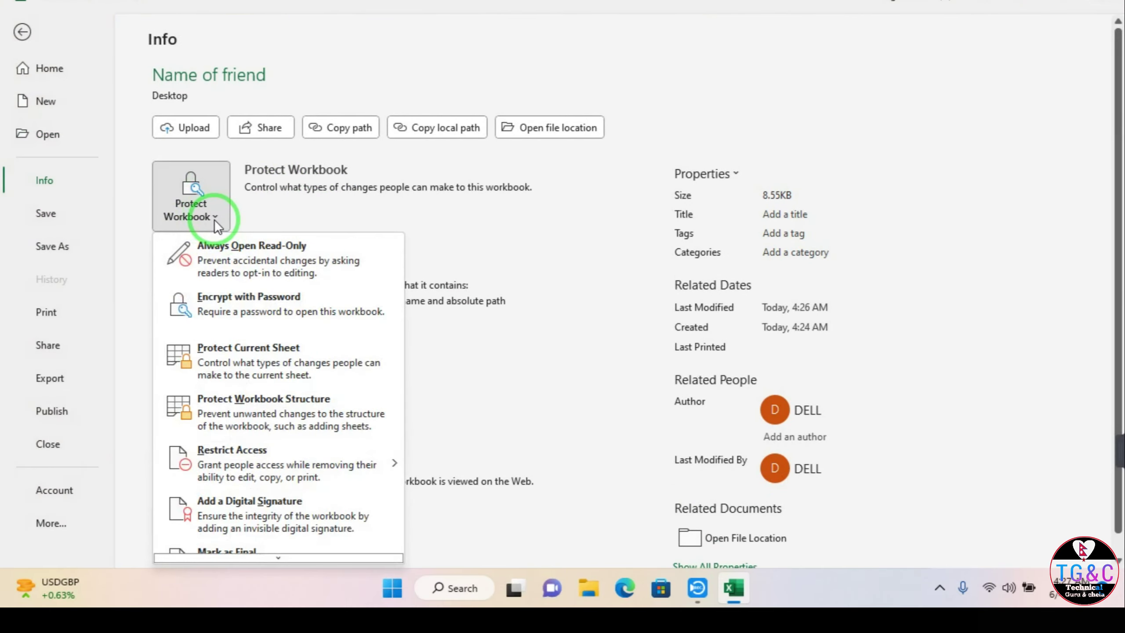
click(229, 266)
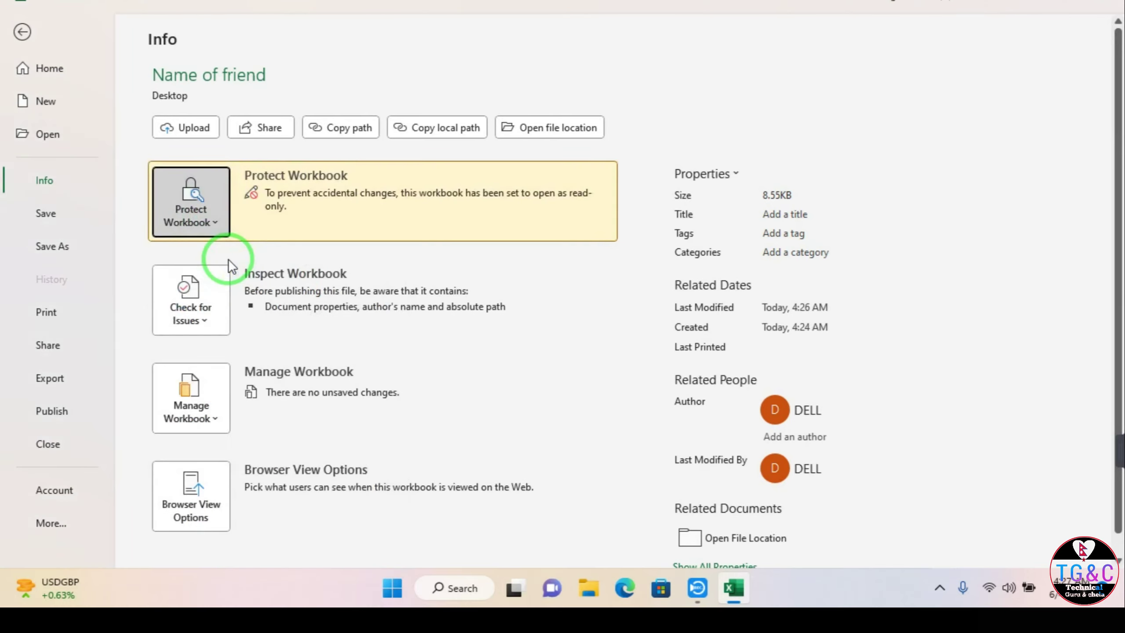
click(22, 32)
click(358, 351)
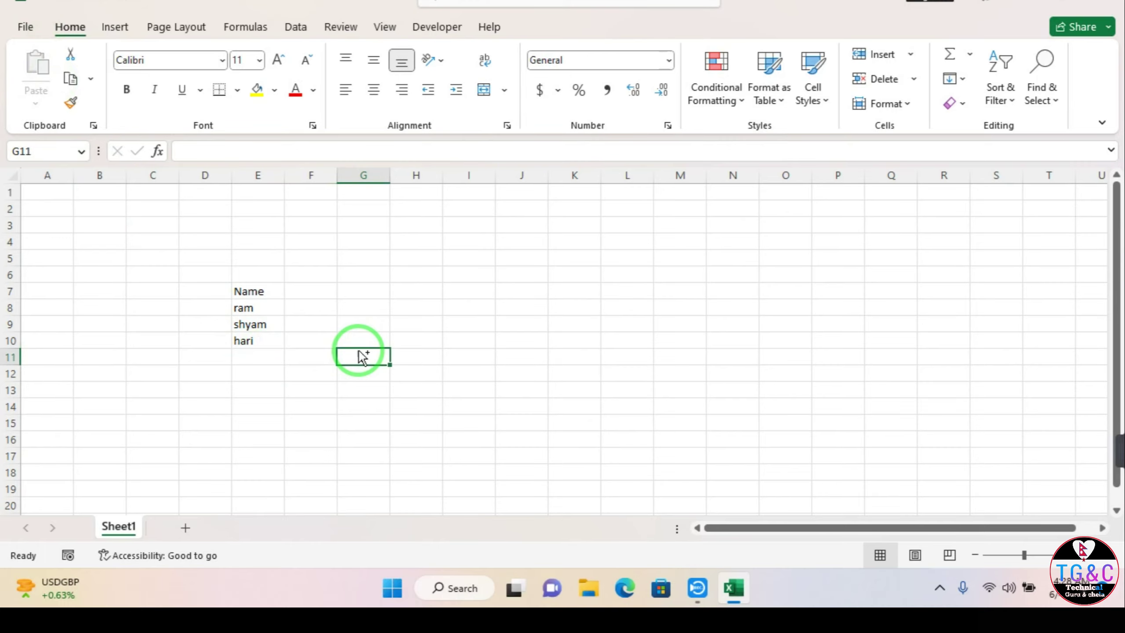
Step: Close Excel and reopen Name of friend as read-only, dismissing the licence banner
click(1112, 5)
double_click(151, 260)
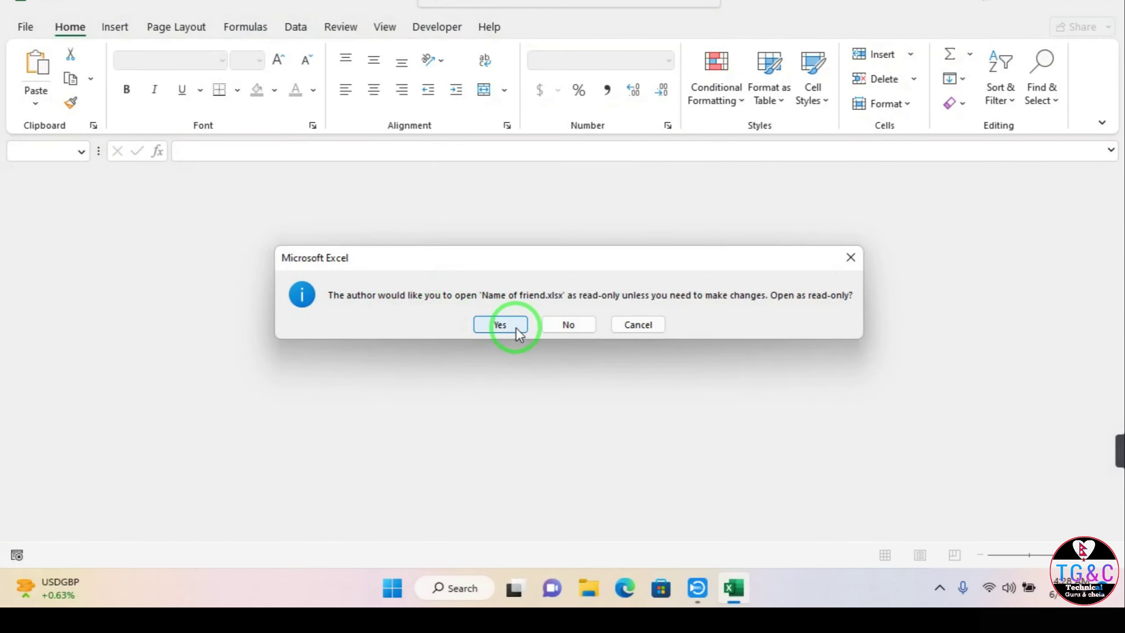
click(514, 326)
click(352, 291)
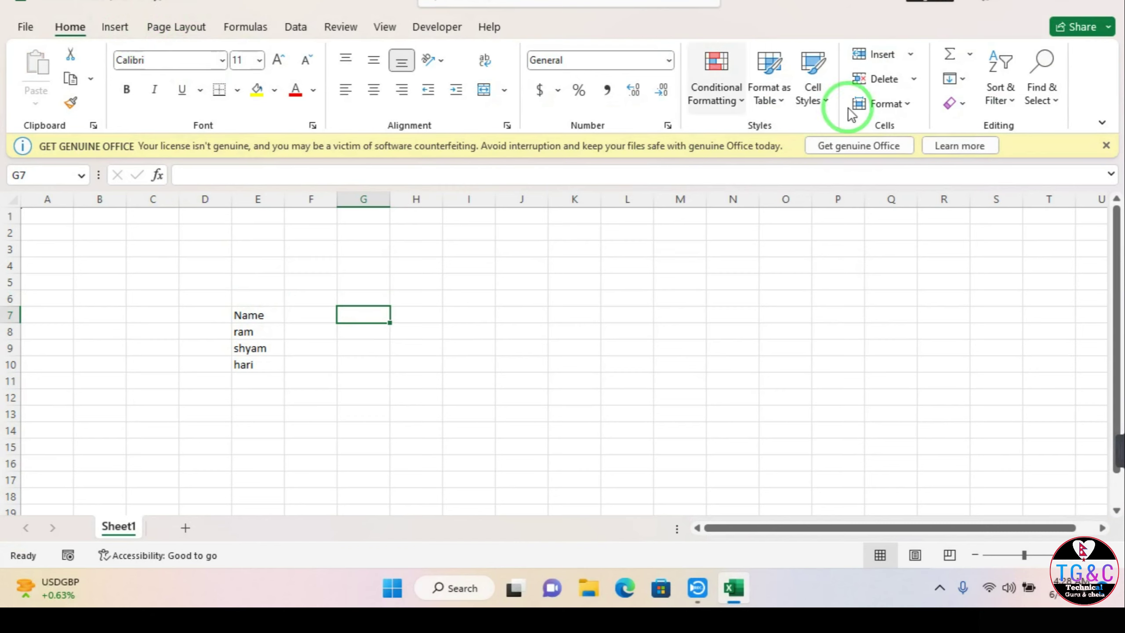
click(1106, 145)
Step: Enter ganesh in cell O8
click(794, 304)
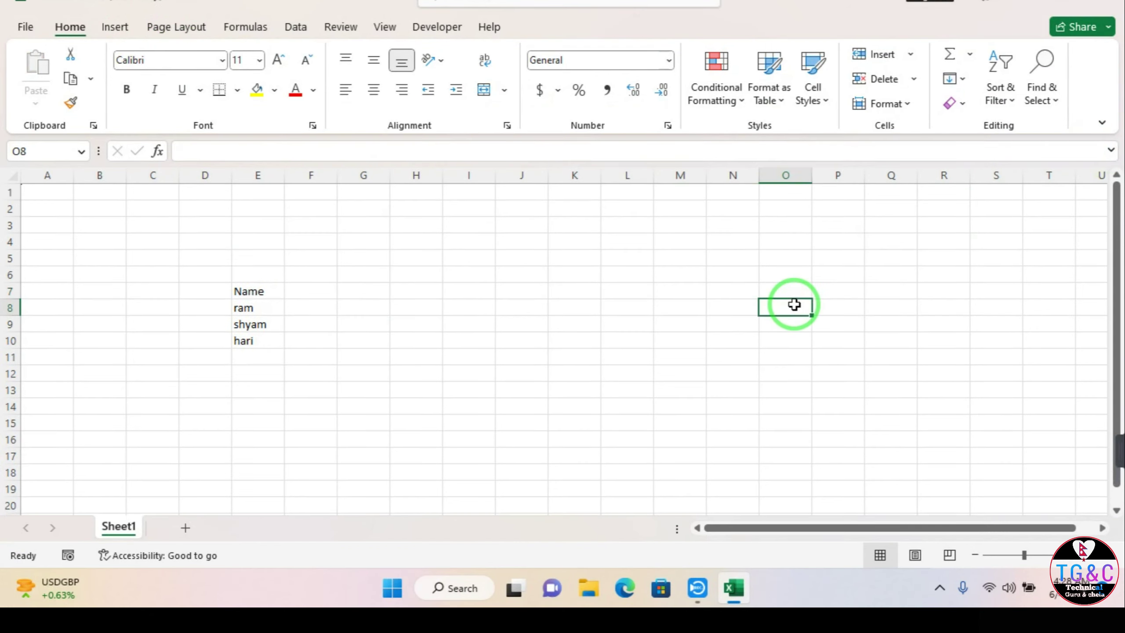
text(ganesh)
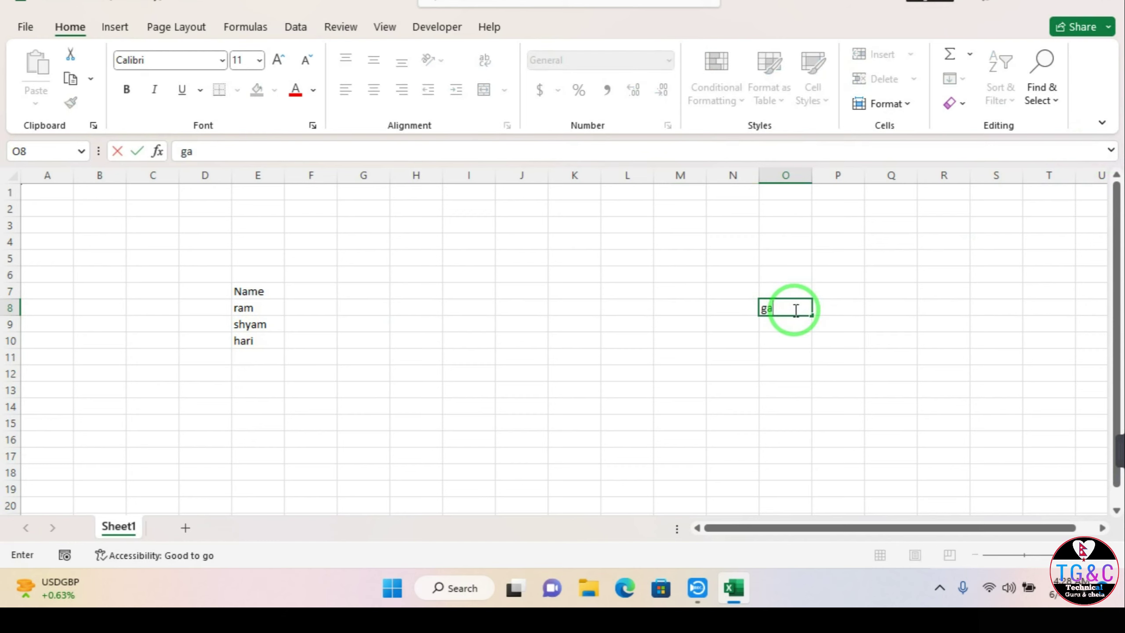
key(Return)
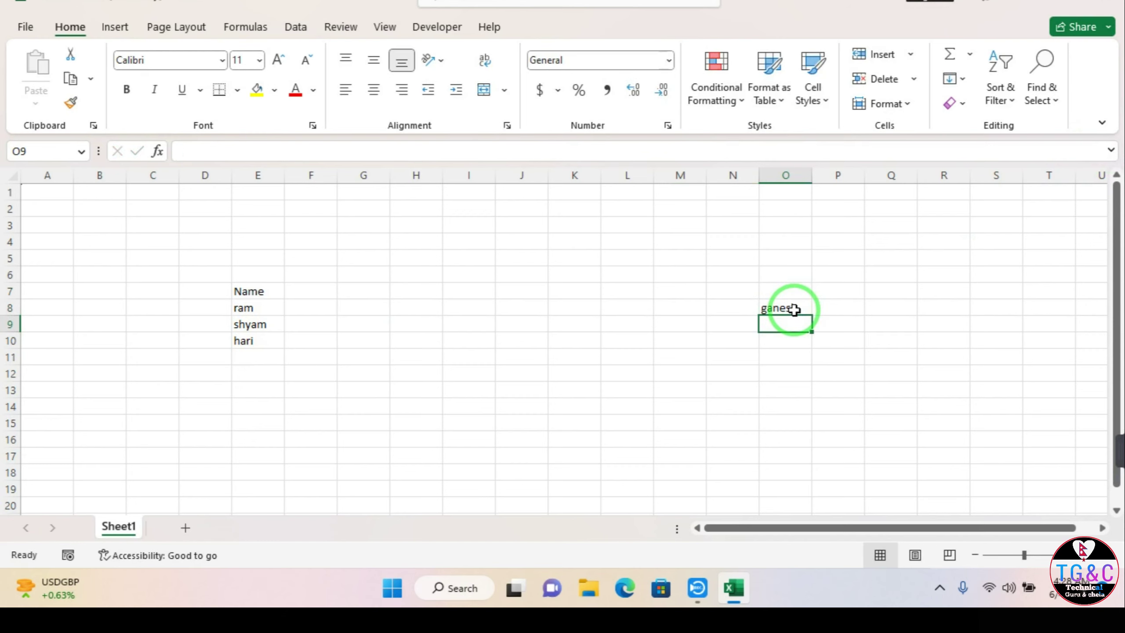
click(832, 362)
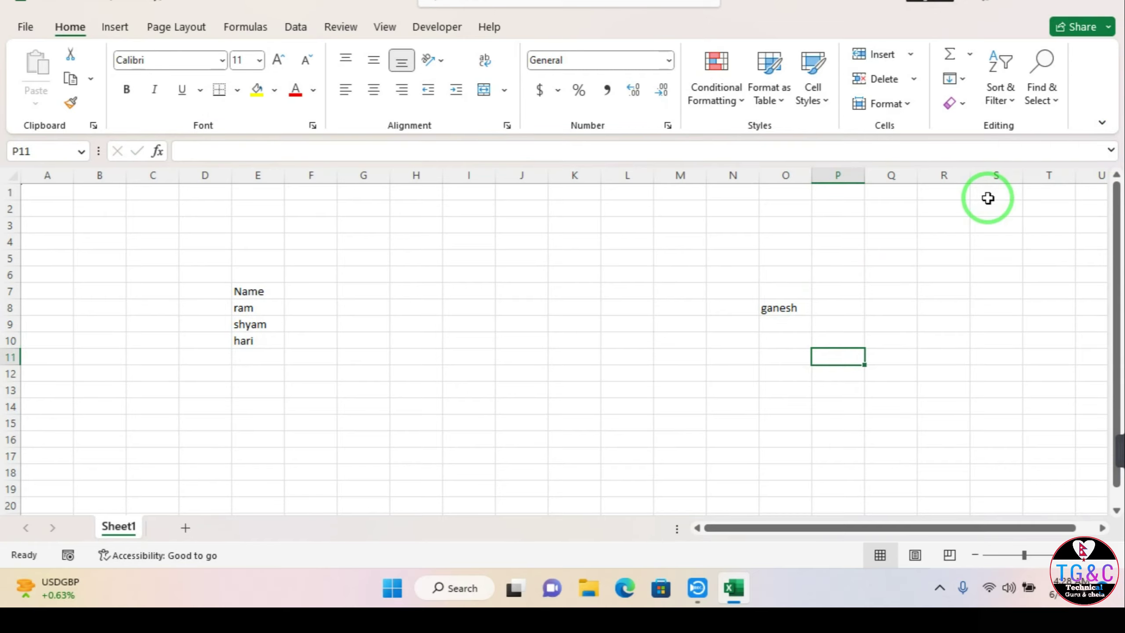
Step: Close the workbook, cancel the Save As copy, and choose Don't Save
click(1112, 2)
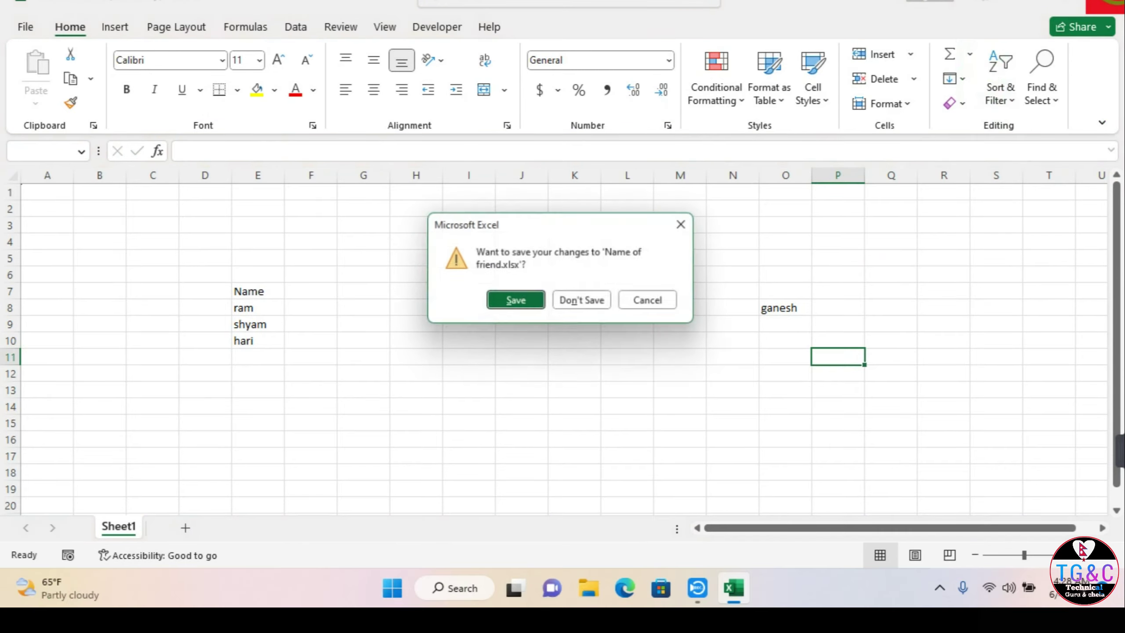
click(516, 302)
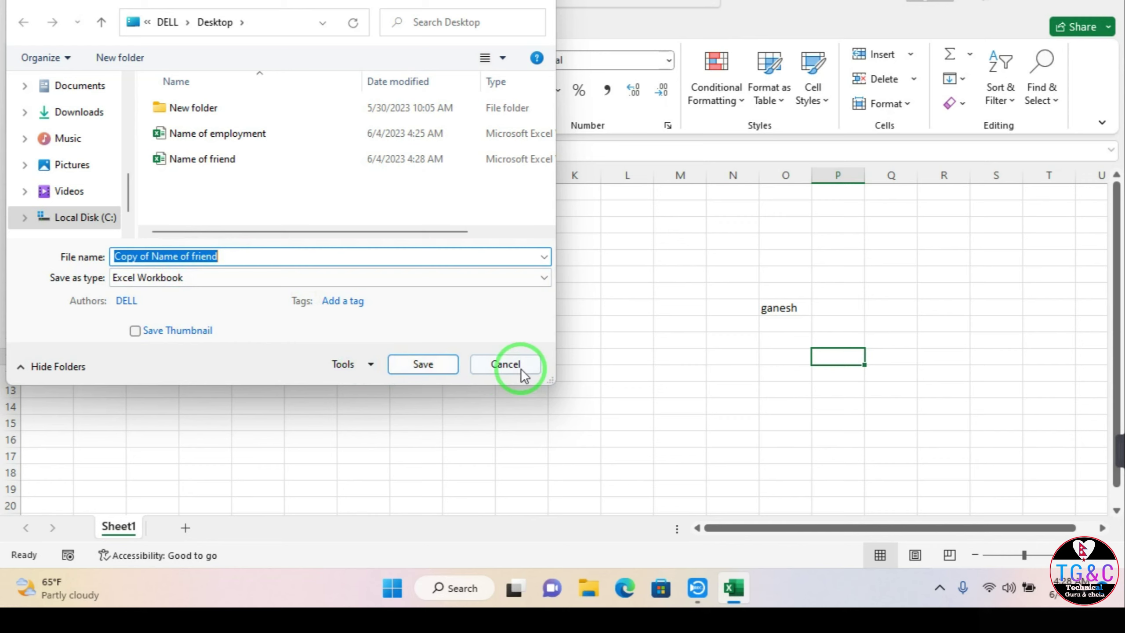
click(497, 369)
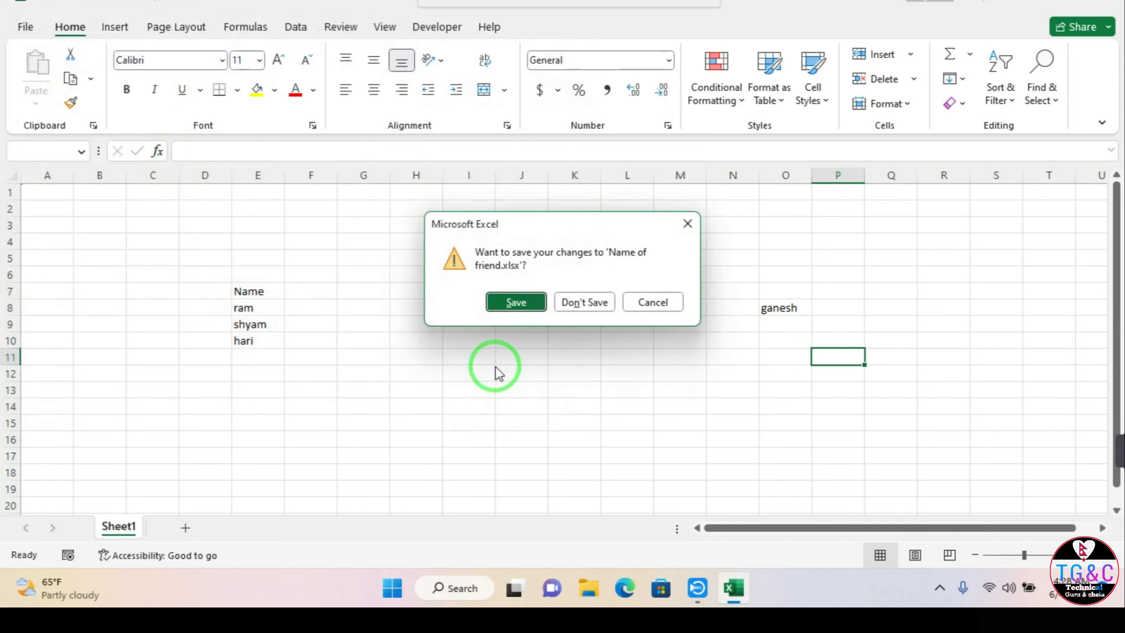
click(571, 310)
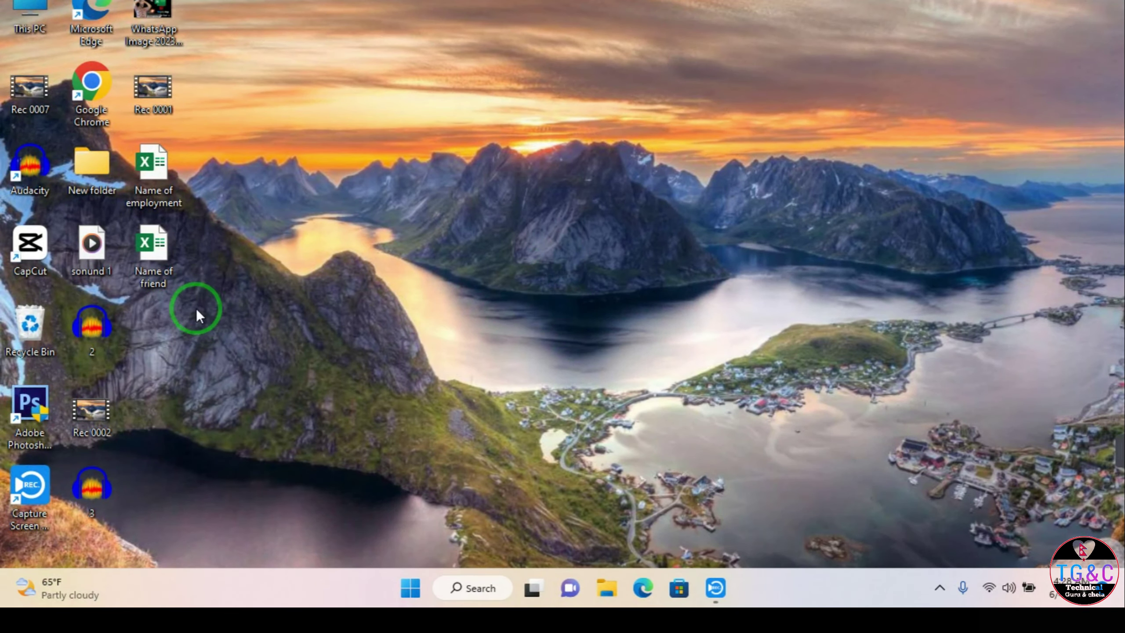
Step: Encrypt Name of employment with a password via Protect Workbook, confirming it, then close
double_click(157, 202)
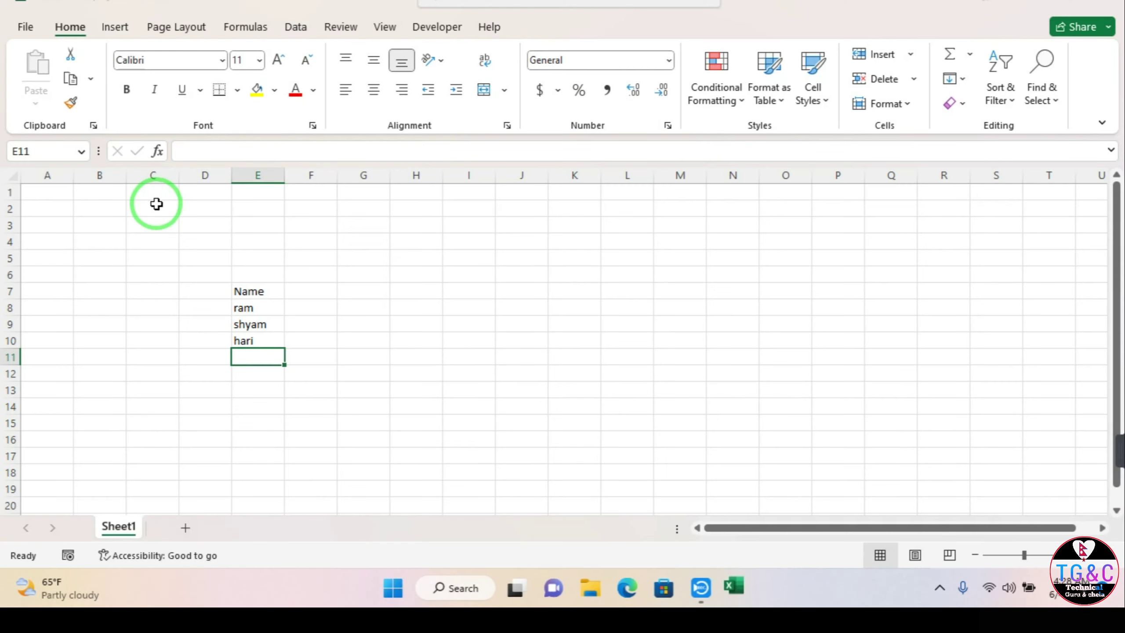
click(13, 31)
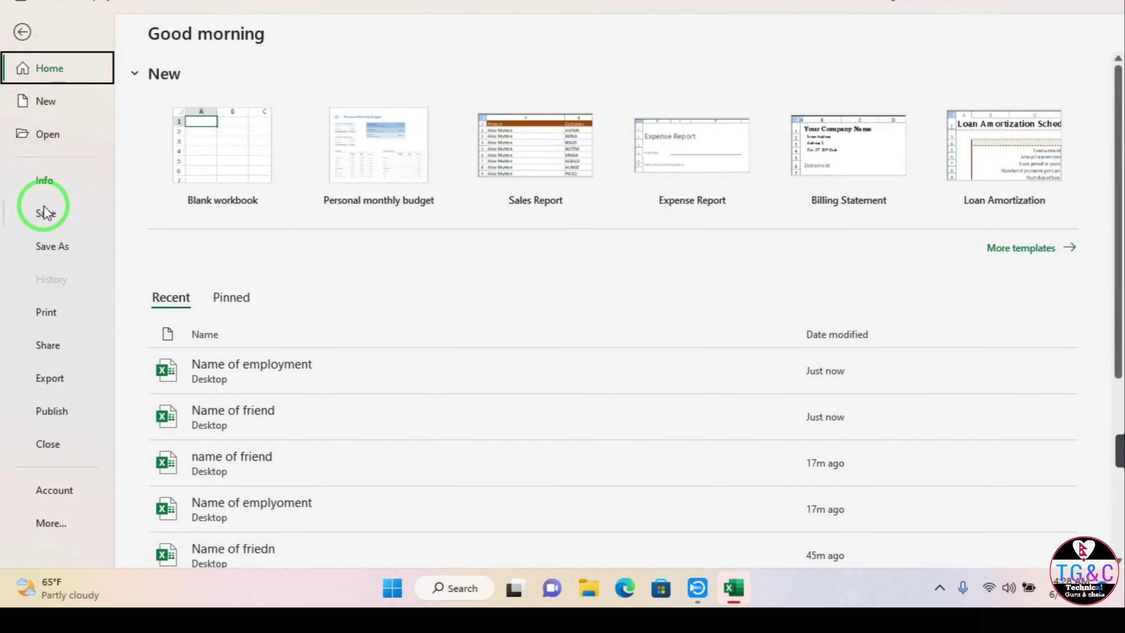
click(51, 184)
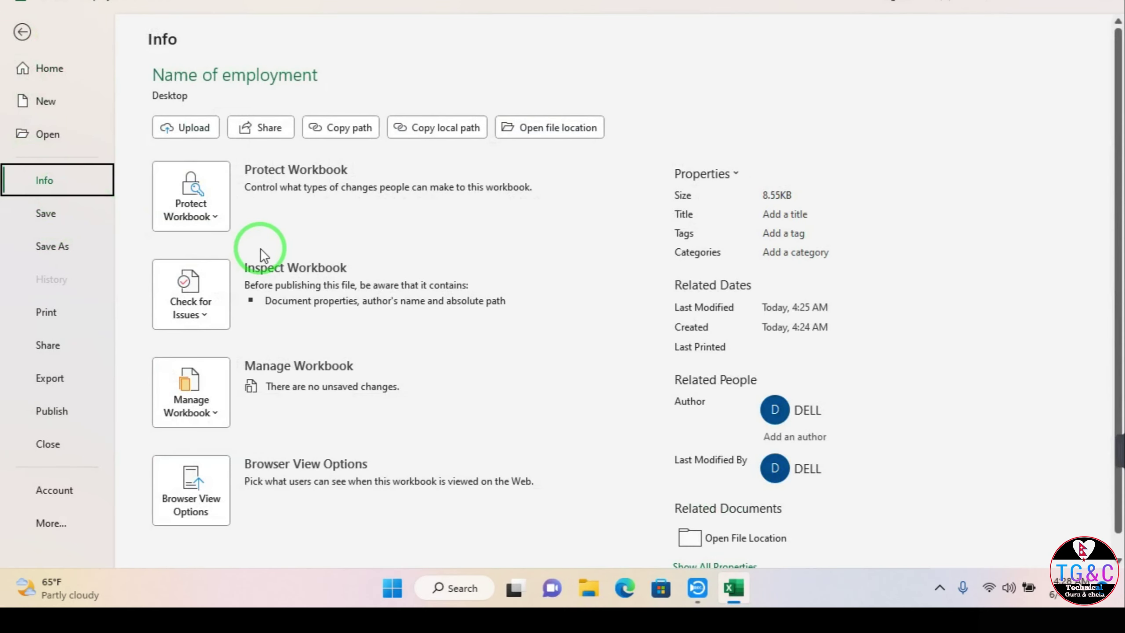
click(215, 215)
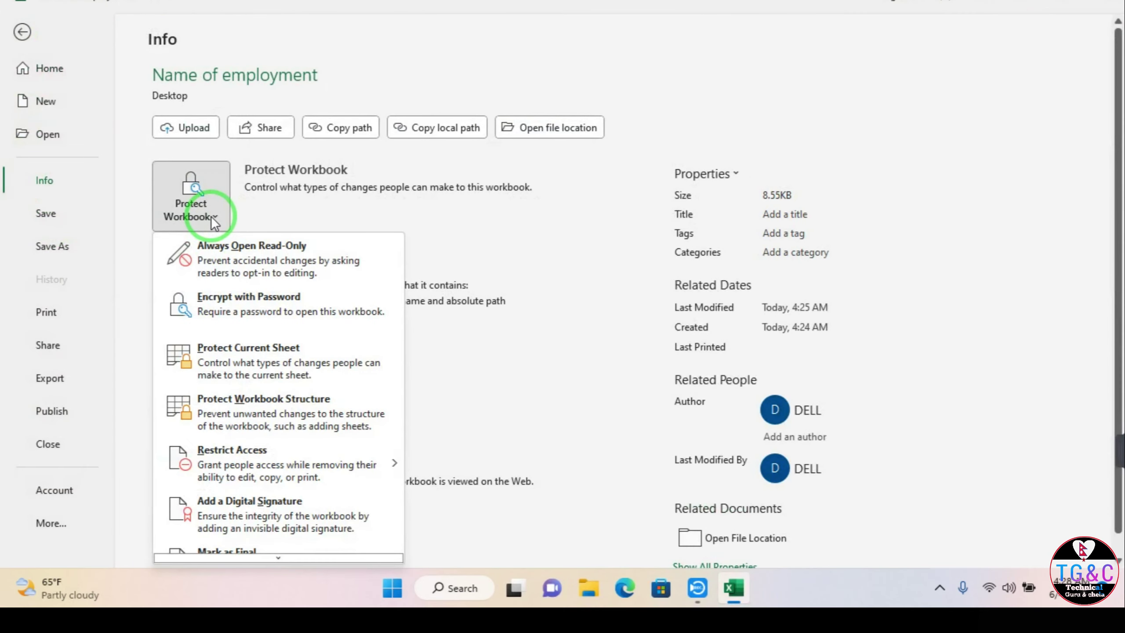
click(235, 318)
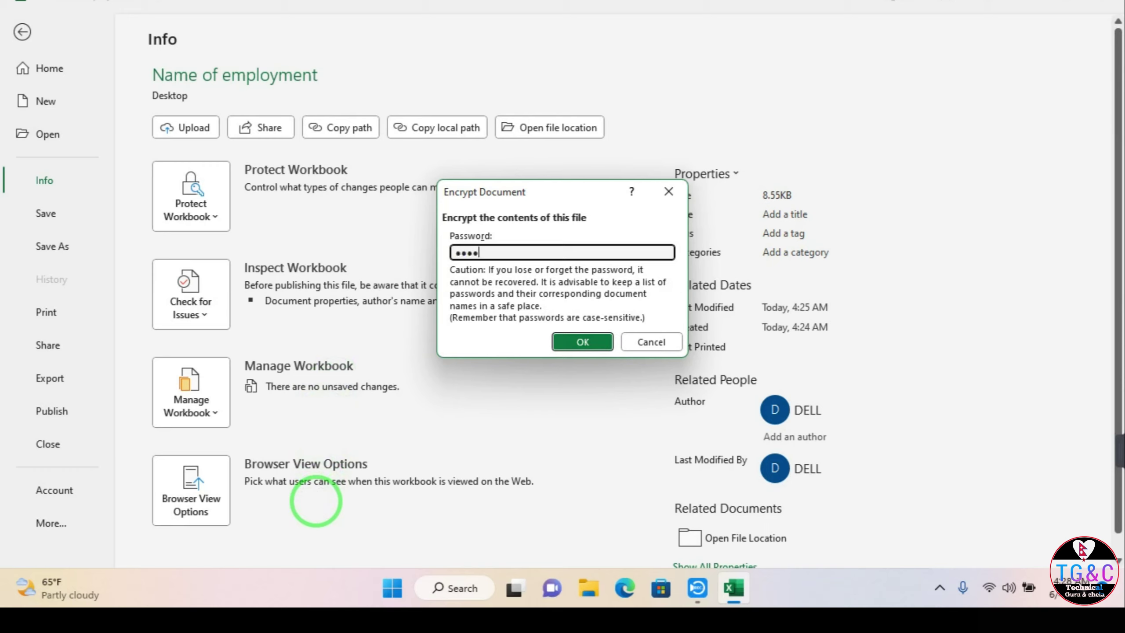
click(566, 341)
text(****)
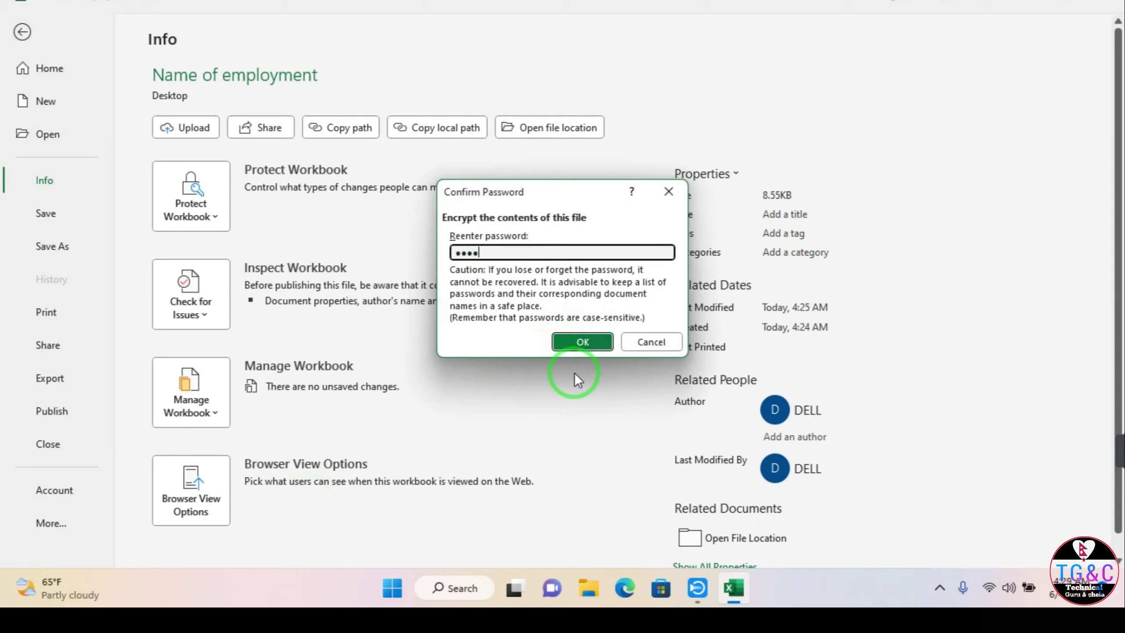
click(576, 341)
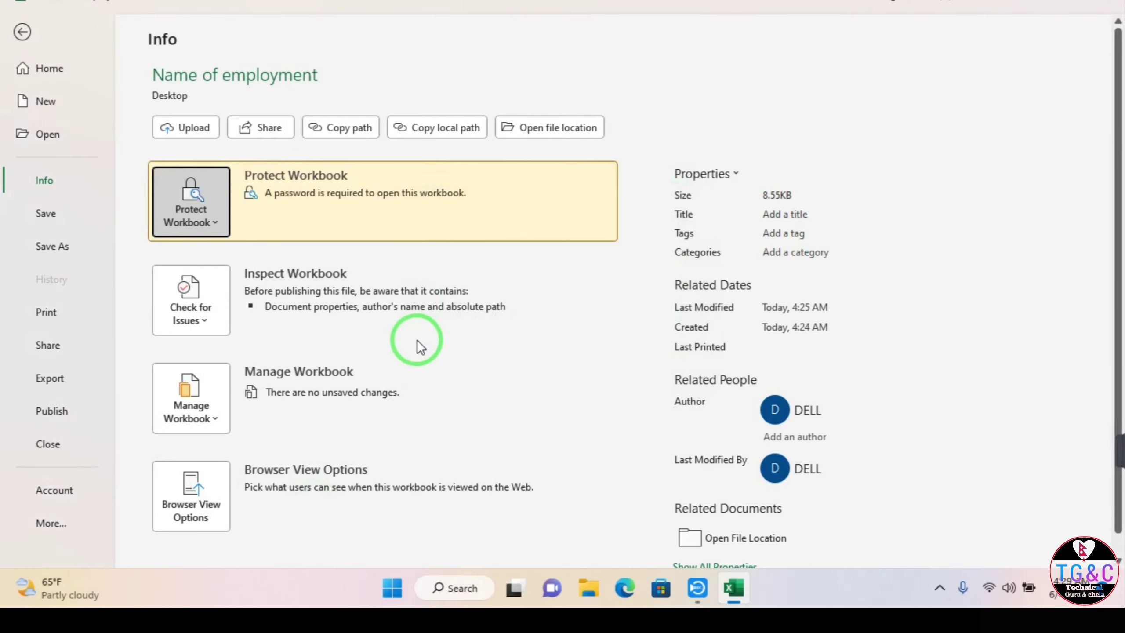
click(1121, 5)
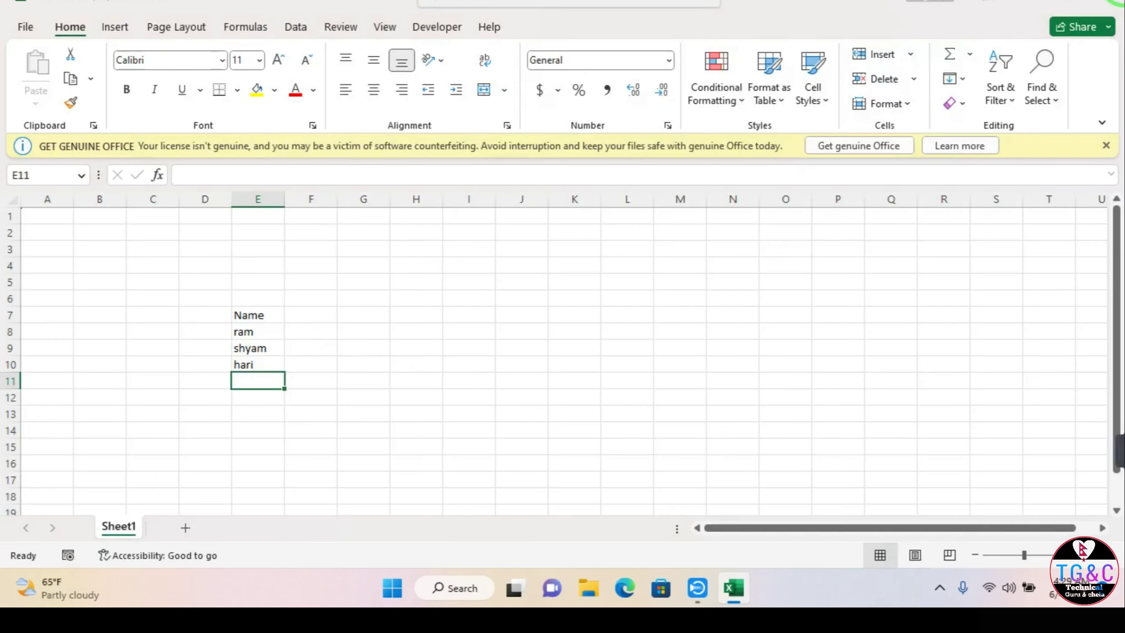
Step: Save the encryption change, then reopen Name of employment by entering its password
click(512, 302)
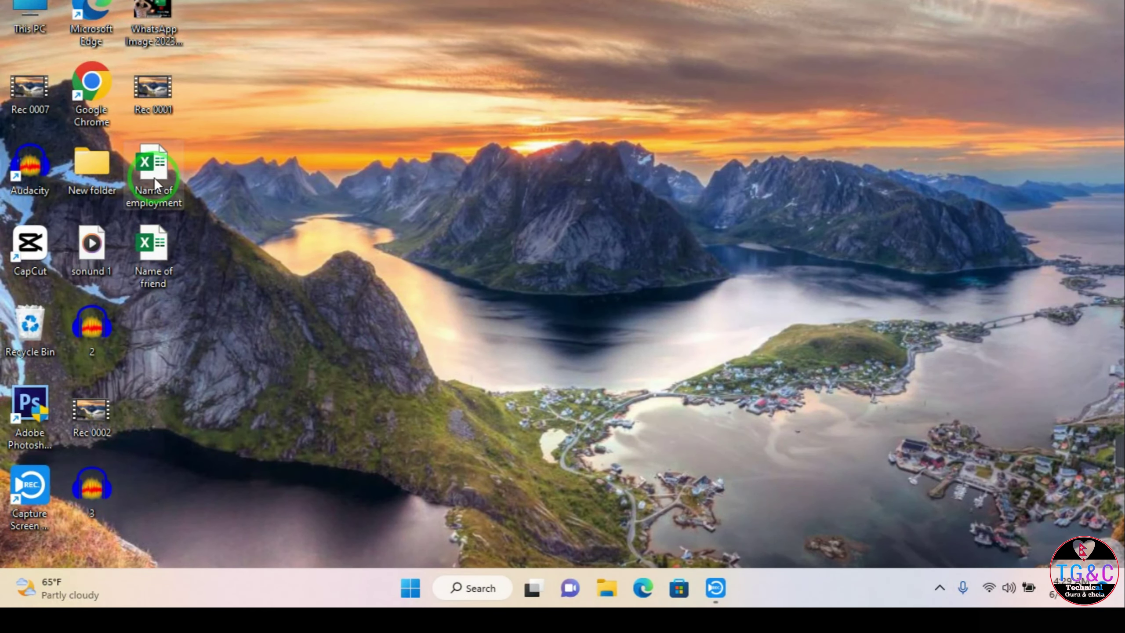
double_click(154, 177)
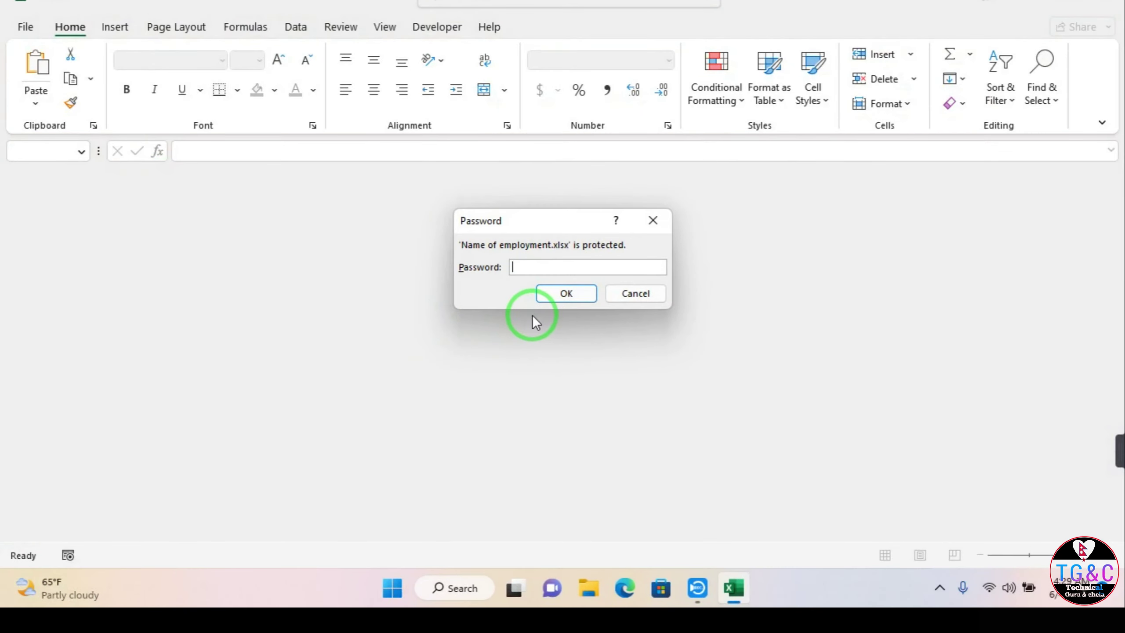
text(1234)
key(Return)
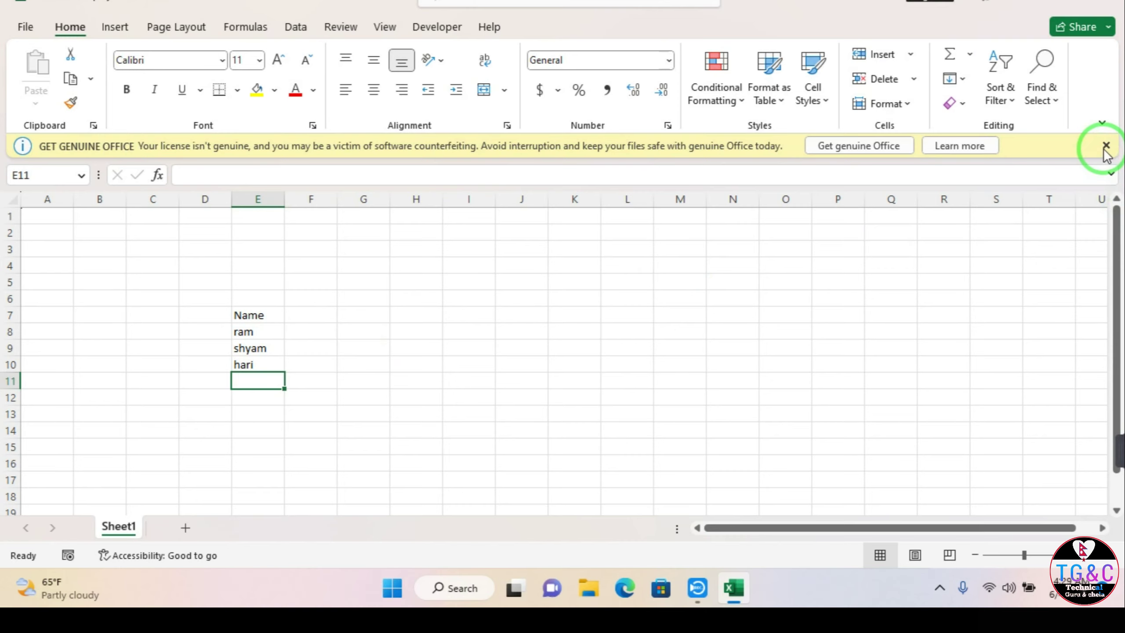
click(1106, 146)
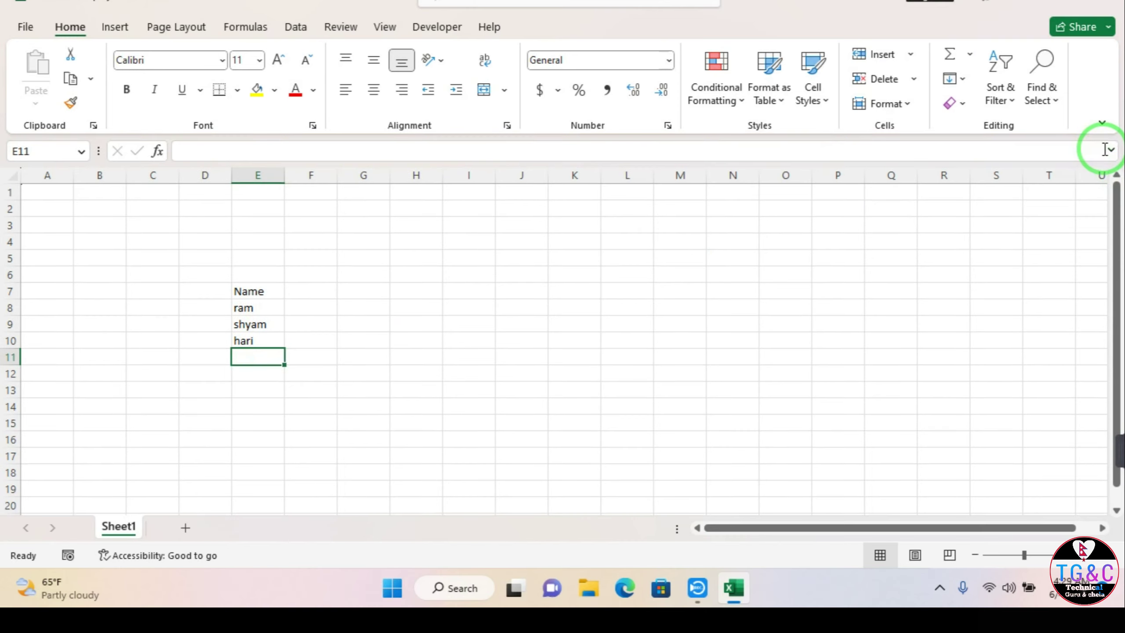
Step: Check the workbook's protection status on the Info page, then select cell J12
click(32, 26)
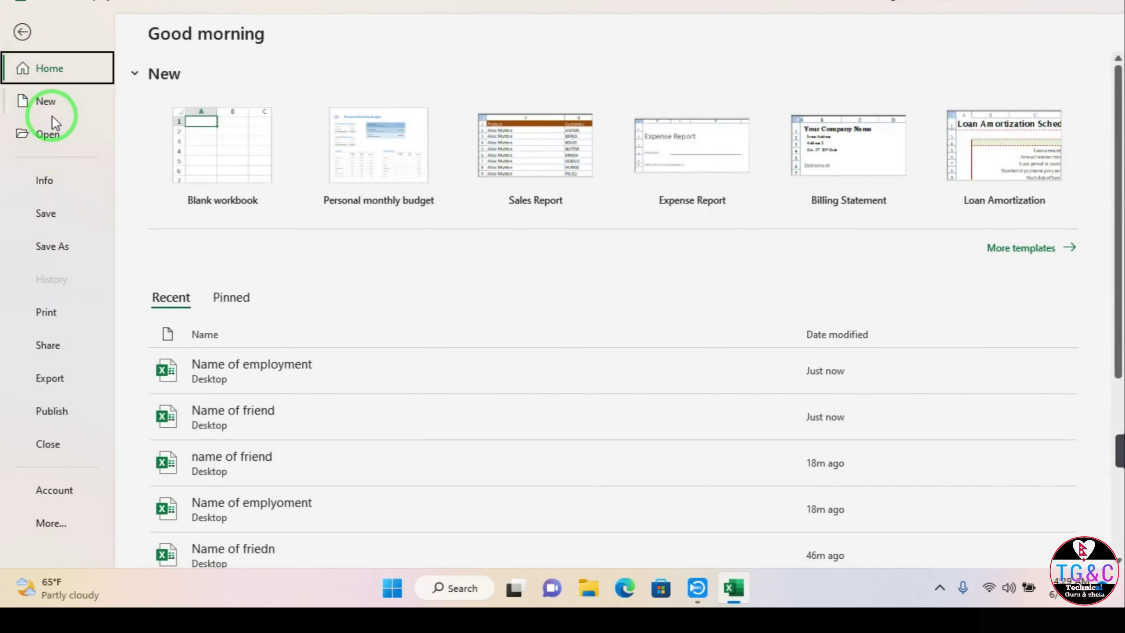
click(43, 181)
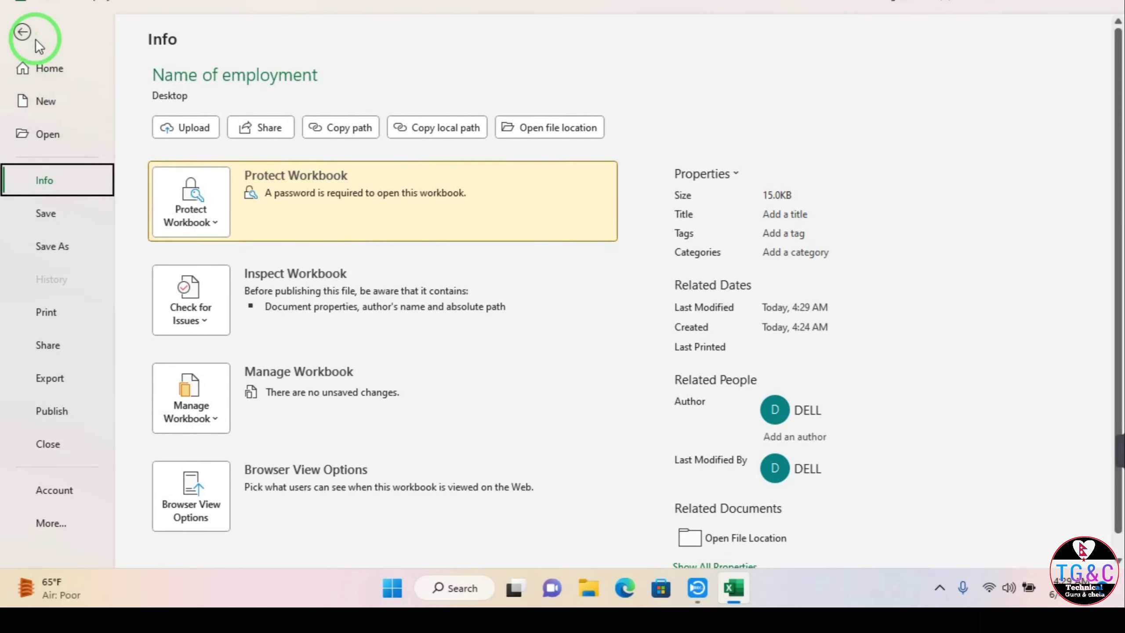
click(24, 34)
click(373, 342)
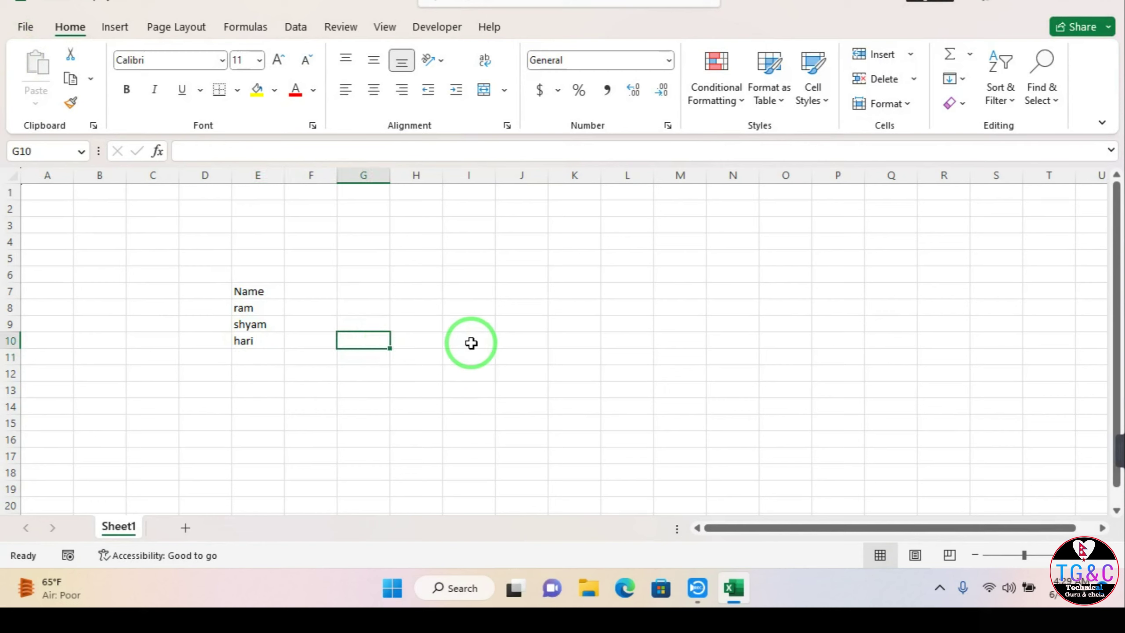
click(534, 374)
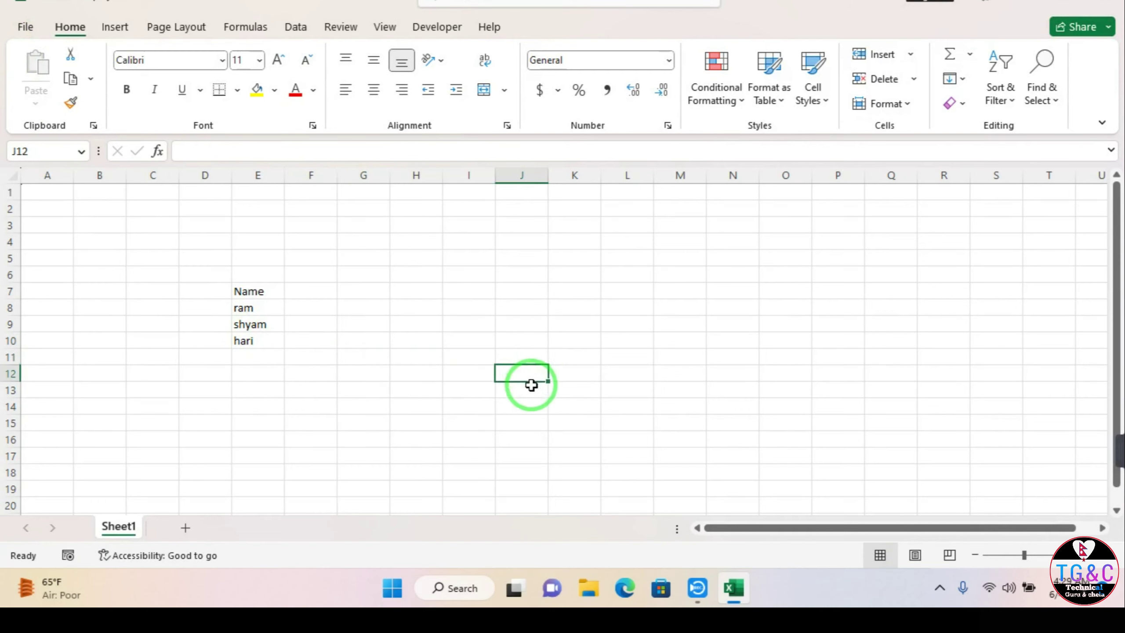
Step: Enter ganesh in J12 and roll no in J13, then select J11:J13
text(ganesh)
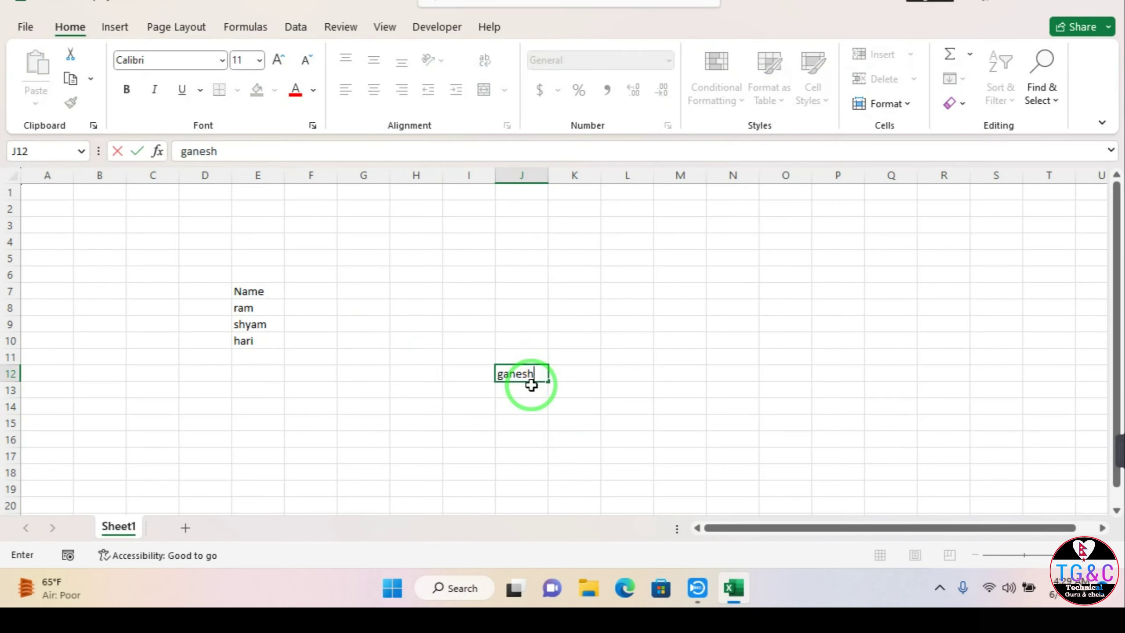
key(Return)
text(roll no)
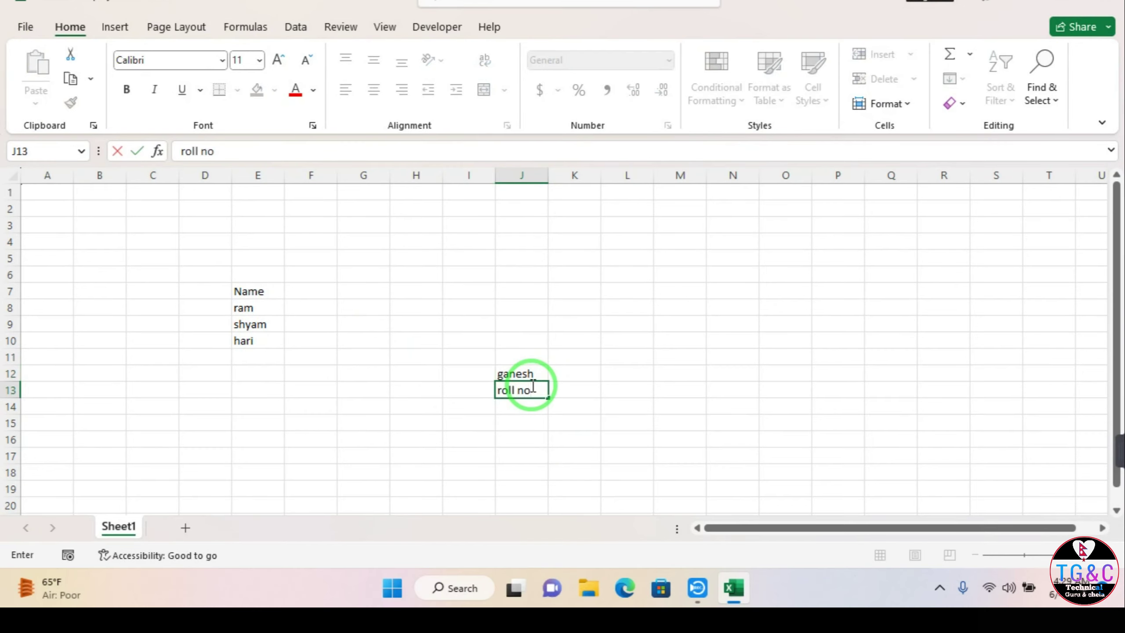
key(Return)
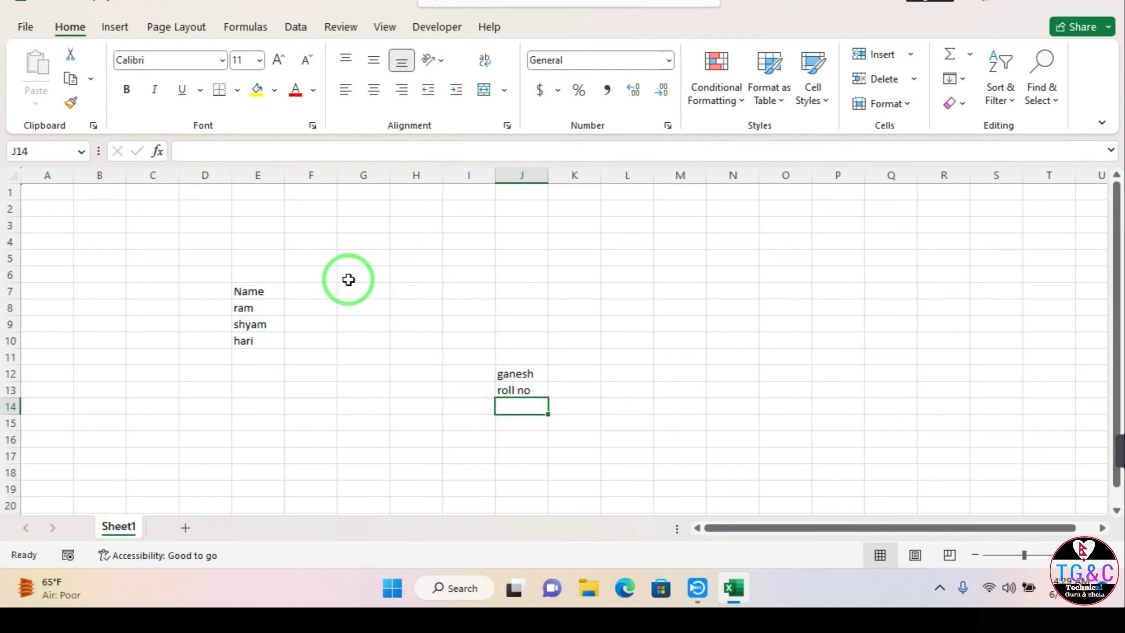
drag(521, 356, 511, 408)
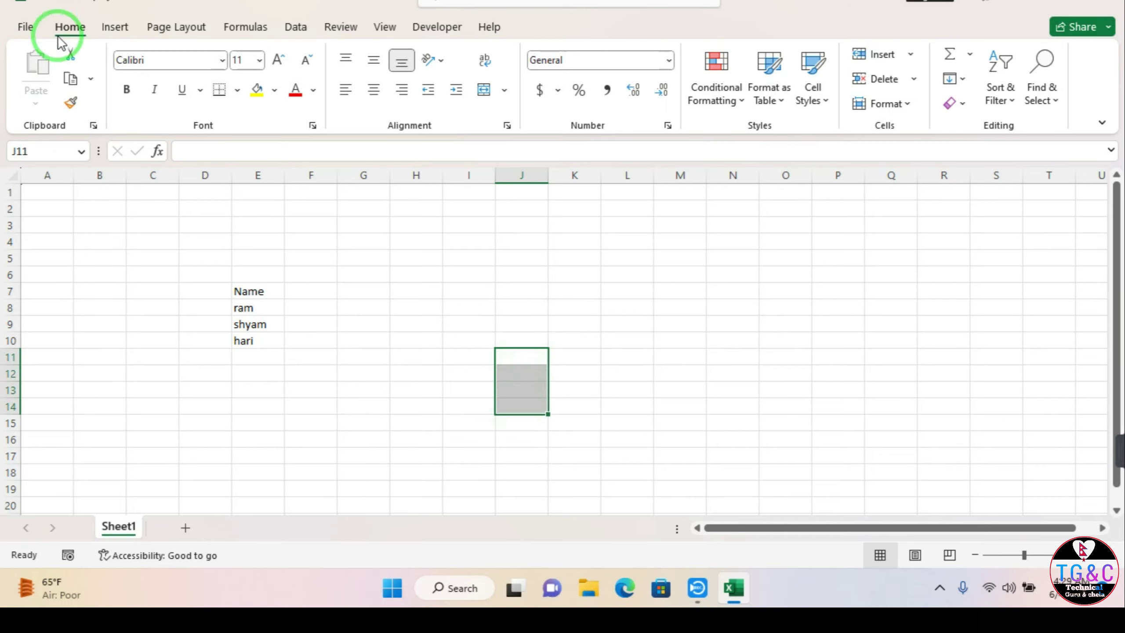
Step: Look through the Info page's Protect Workbook options, then return to the sheet
click(18, 27)
click(48, 254)
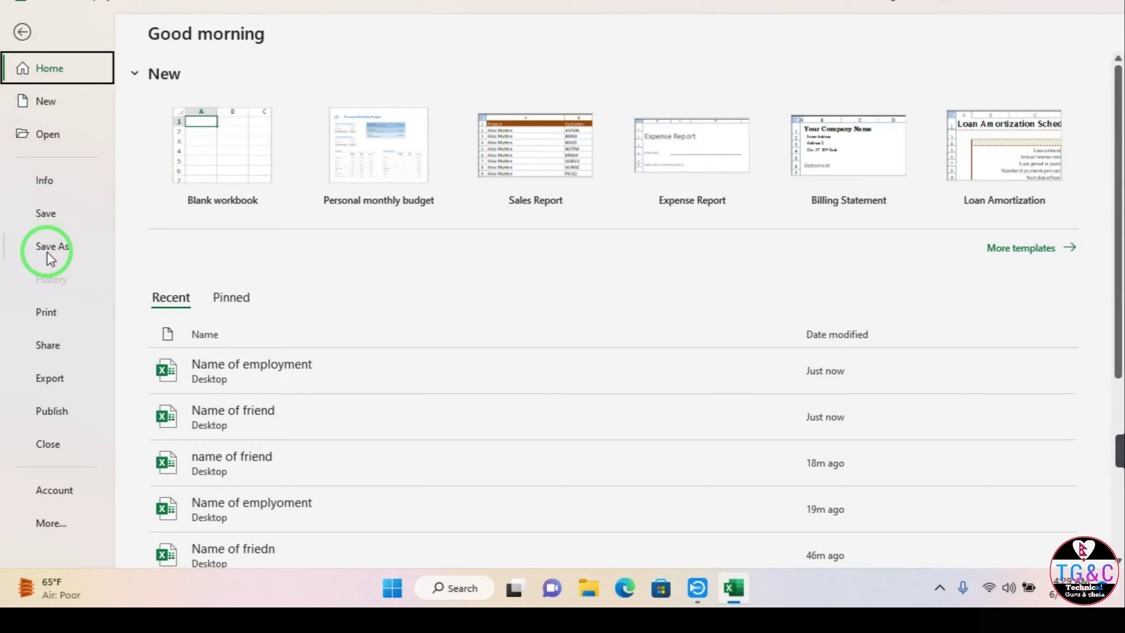
click(43, 177)
click(209, 224)
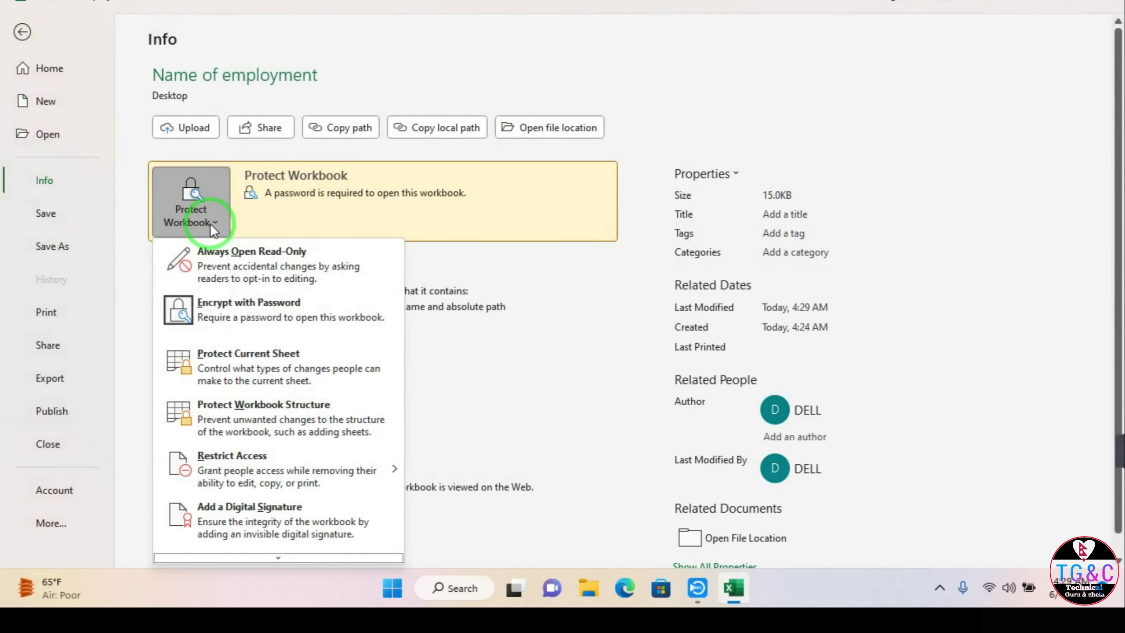
click(311, 360)
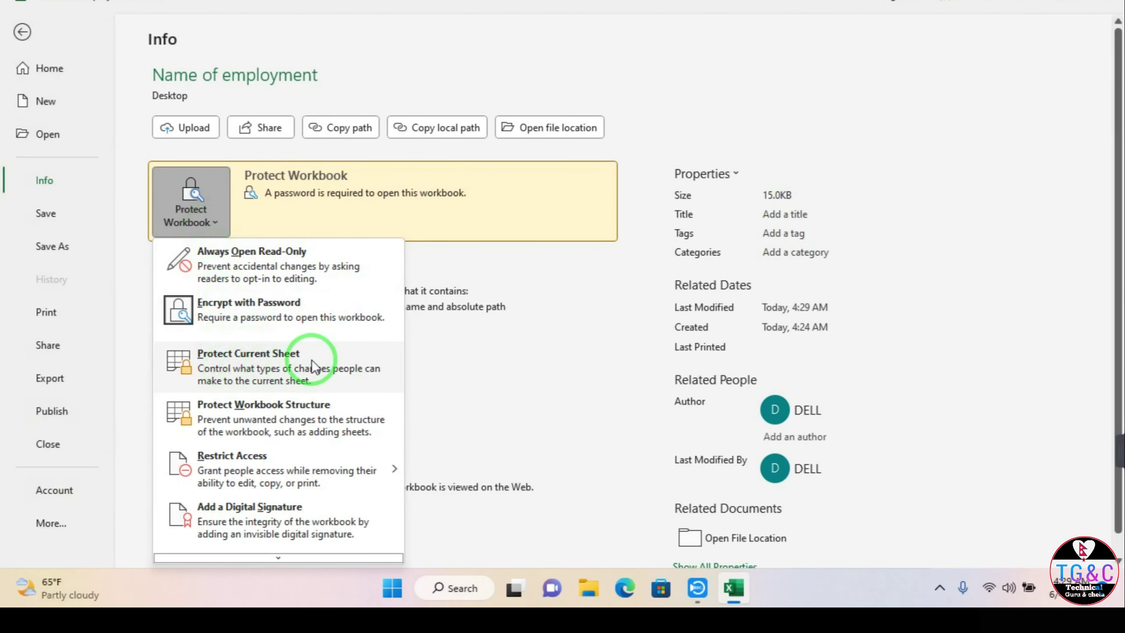
click(24, 32)
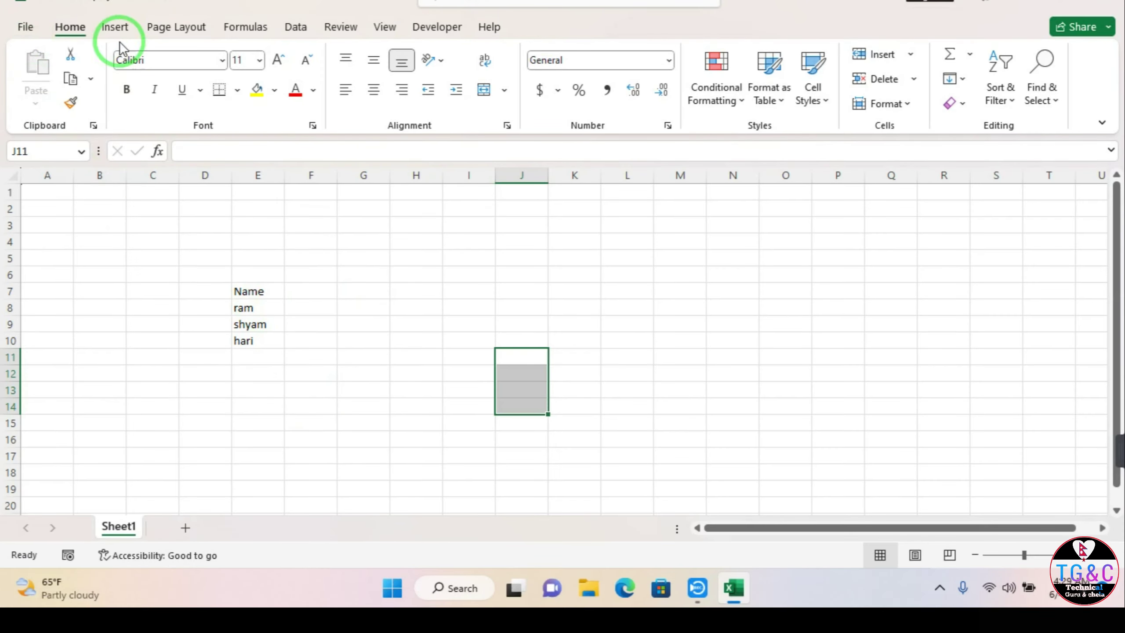
Step: Choose Protect Current Sheet from the Info page's Protect Workbook menu
click(20, 27)
click(51, 189)
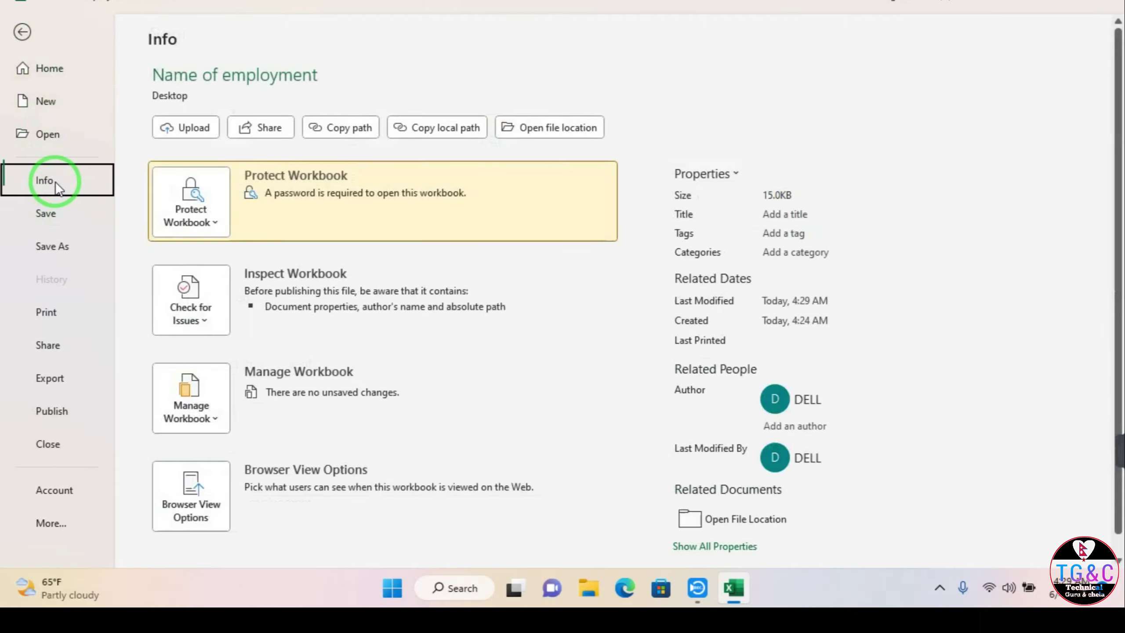
click(225, 221)
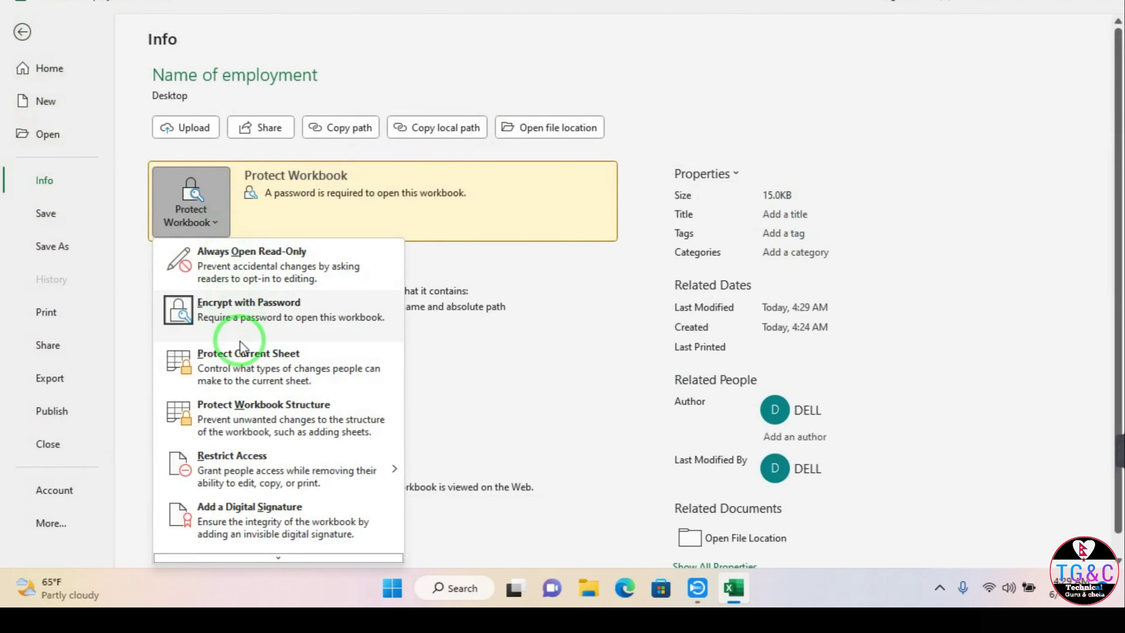
click(240, 362)
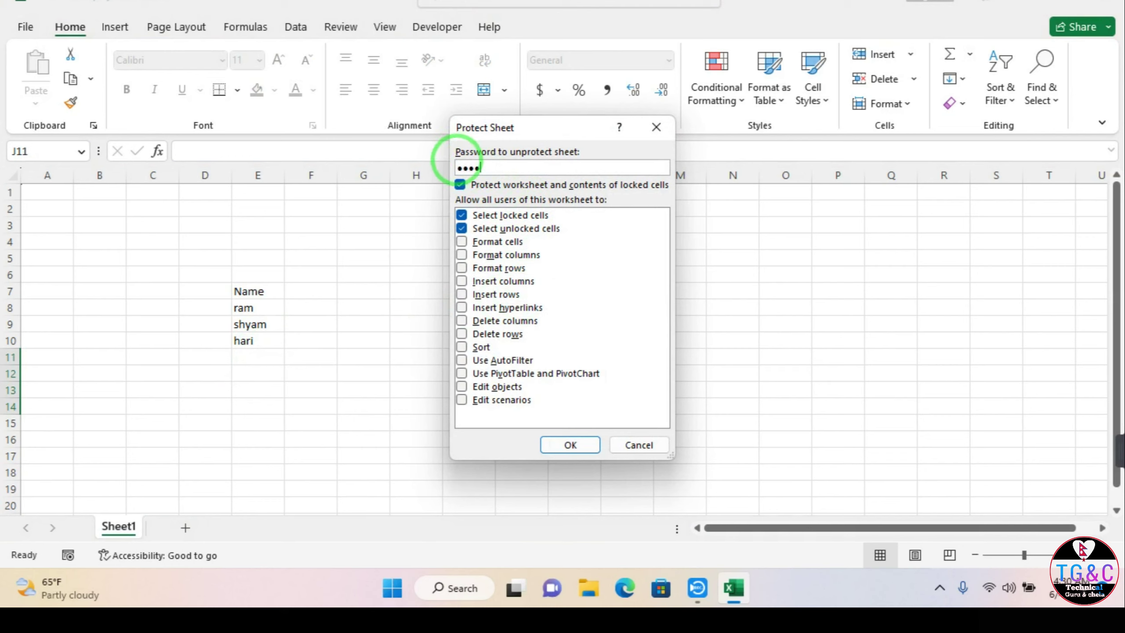
Step: Re-enter the sheet password in Confirm Password to put sheet protection in force
click(559, 445)
text(1234)
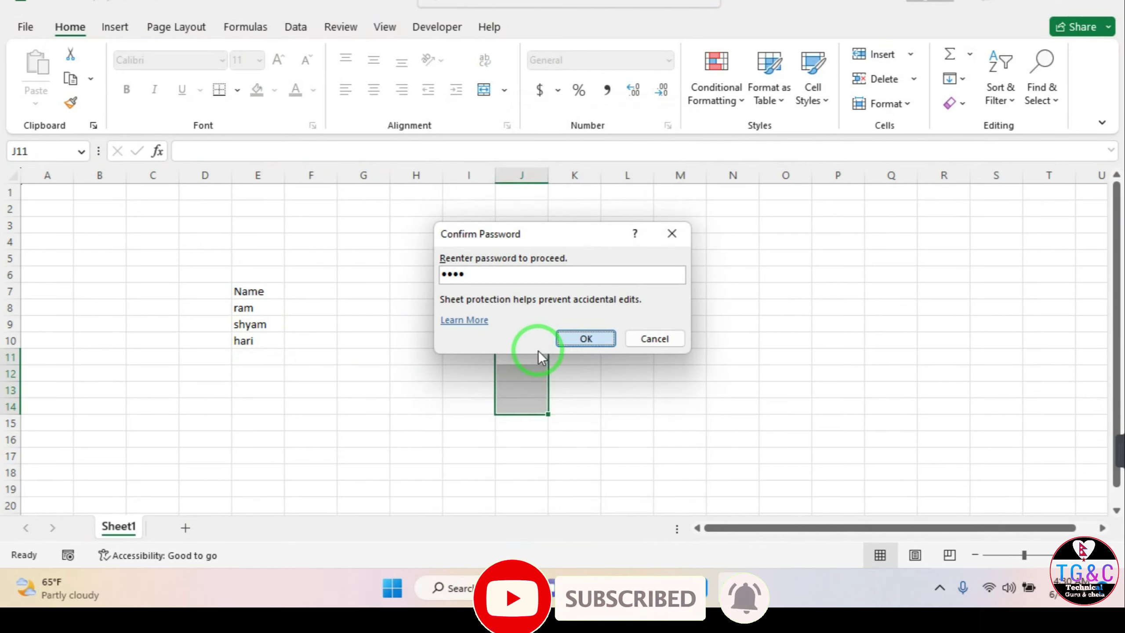
key(Return)
Step: Test the protection by trying to edit cell I7 and a column E cell, dismissing each warning
click(455, 302)
double_click(455, 301)
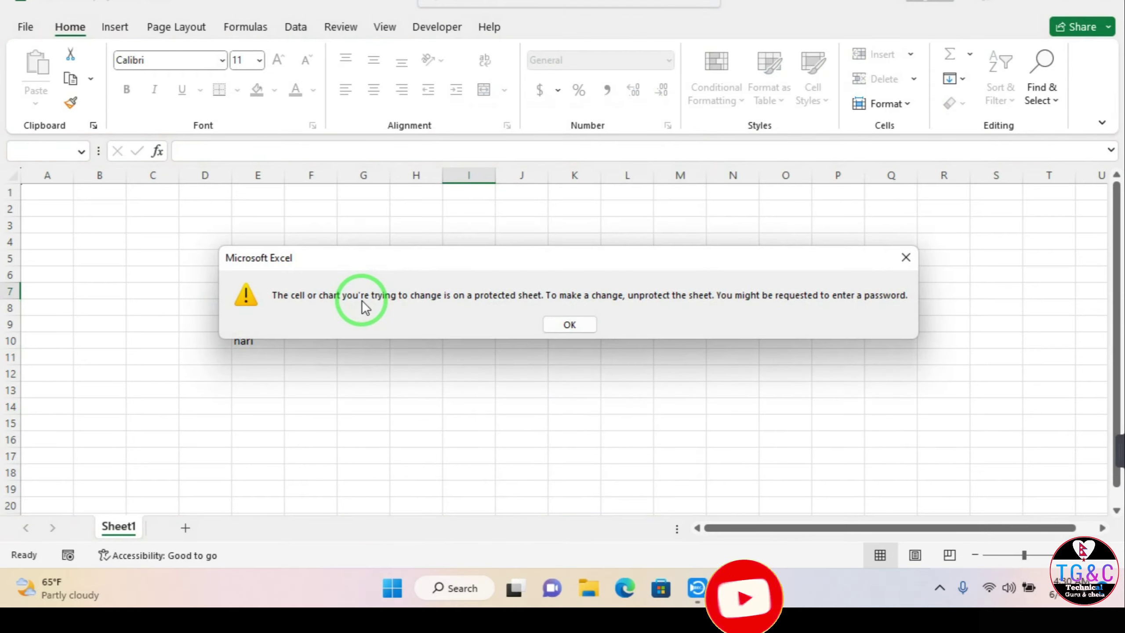
key(Return)
click(258, 329)
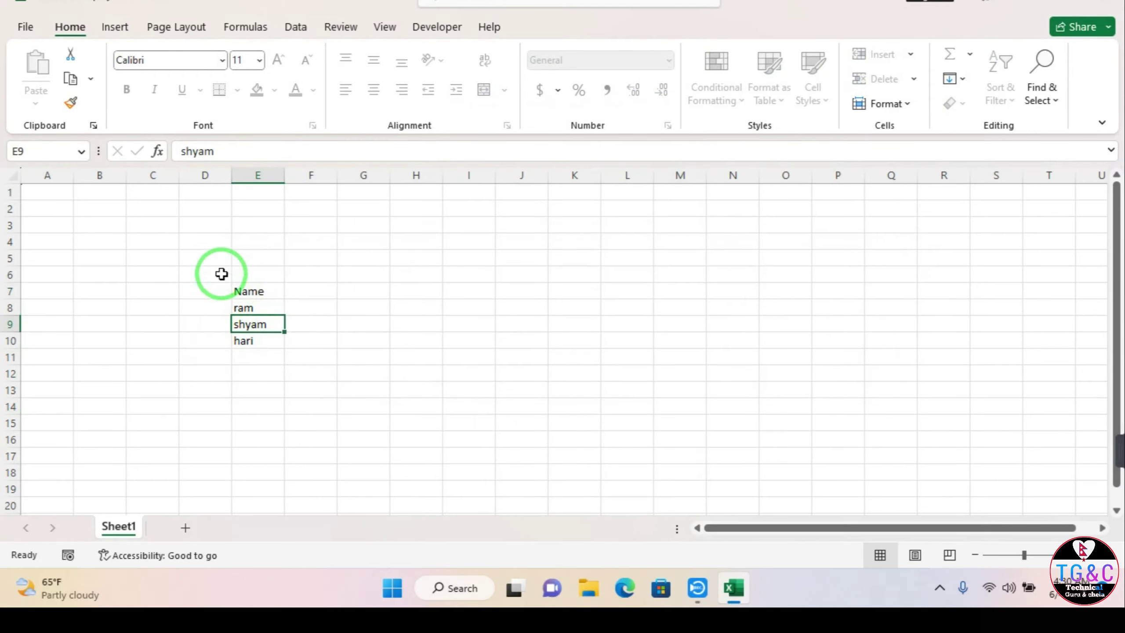
click(241, 244)
click(414, 337)
key(ctrl+Up)
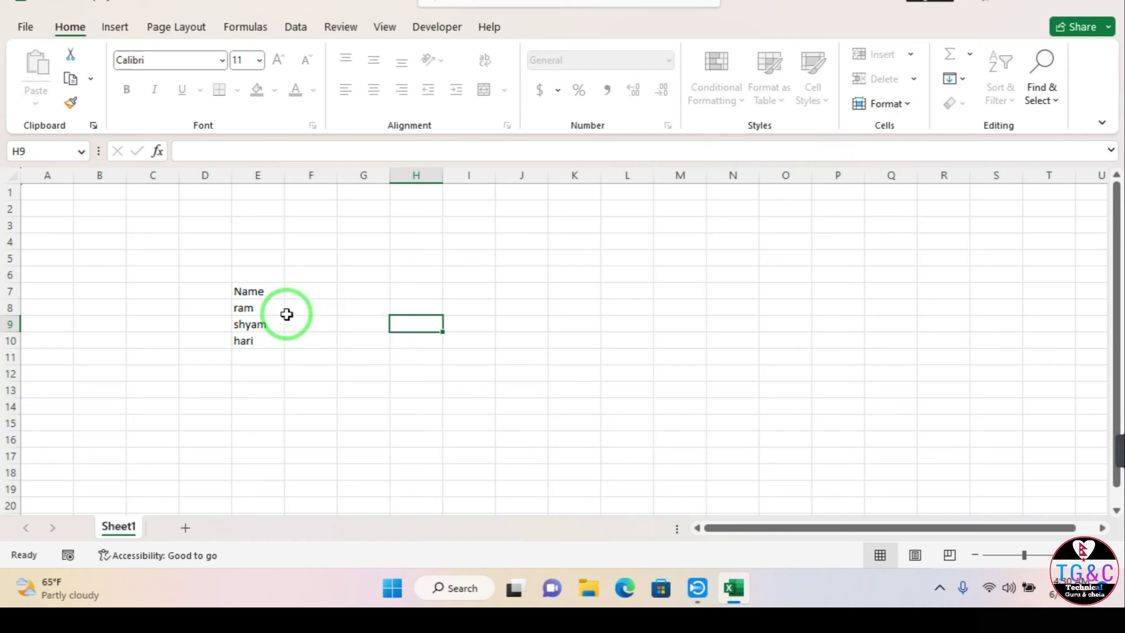
click(286, 314)
key(Down)
key(Down)
key(Down)
key(Down)
key(Down)
key(Down)
key(Down)
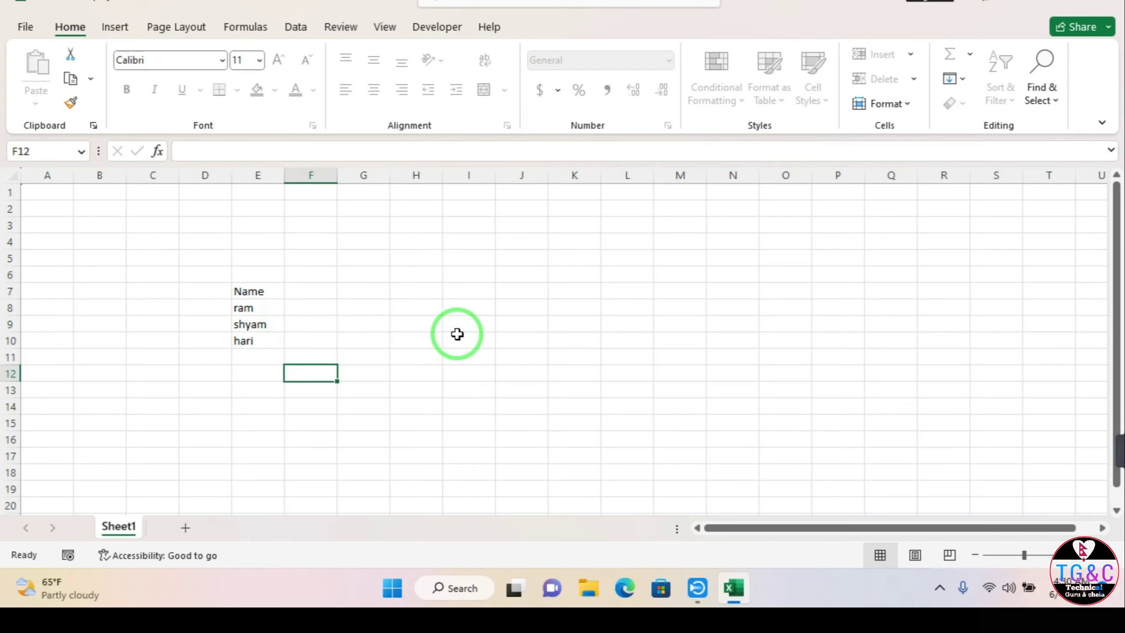
double_click(274, 421)
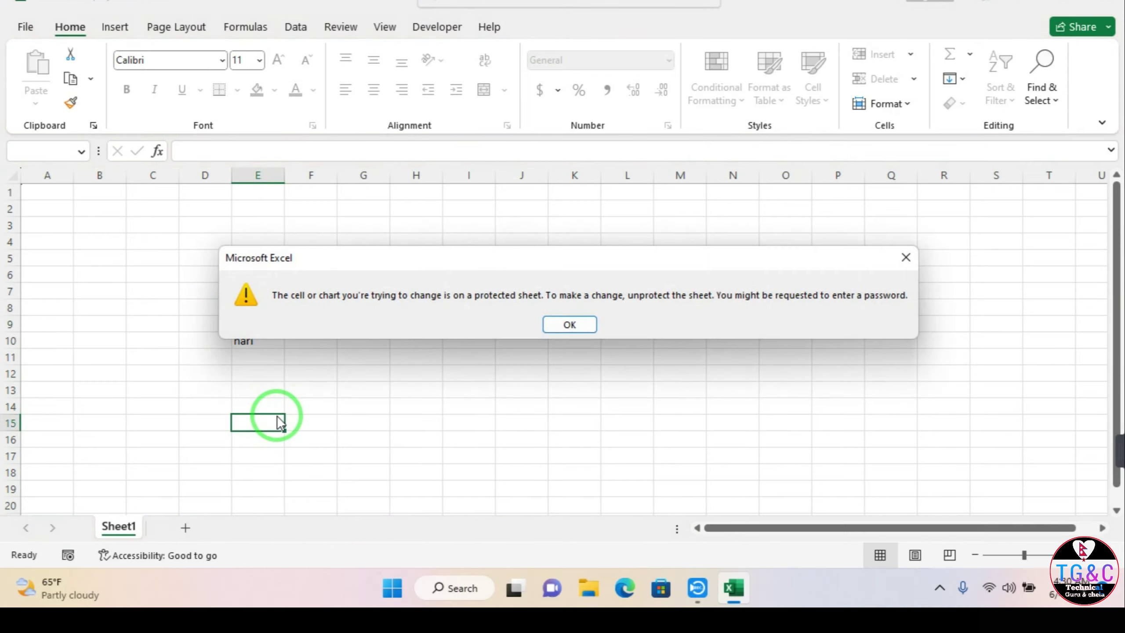
click(554, 323)
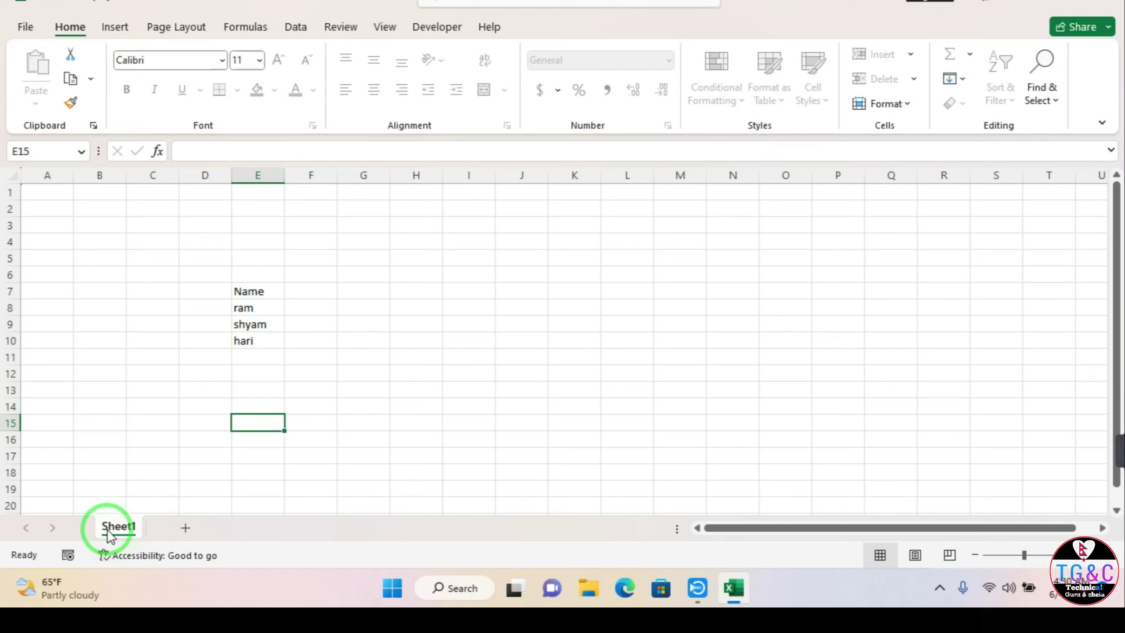
Step: Rename Sheet1 to Name and add a new blank Sheet1 beside it
double_click(129, 519)
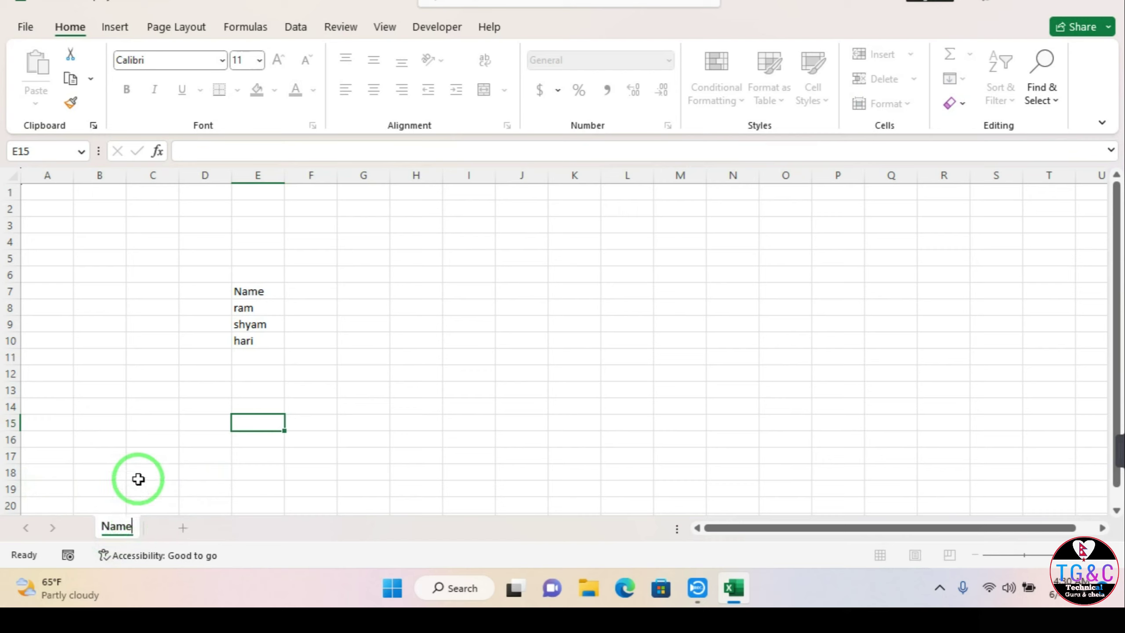
click(153, 438)
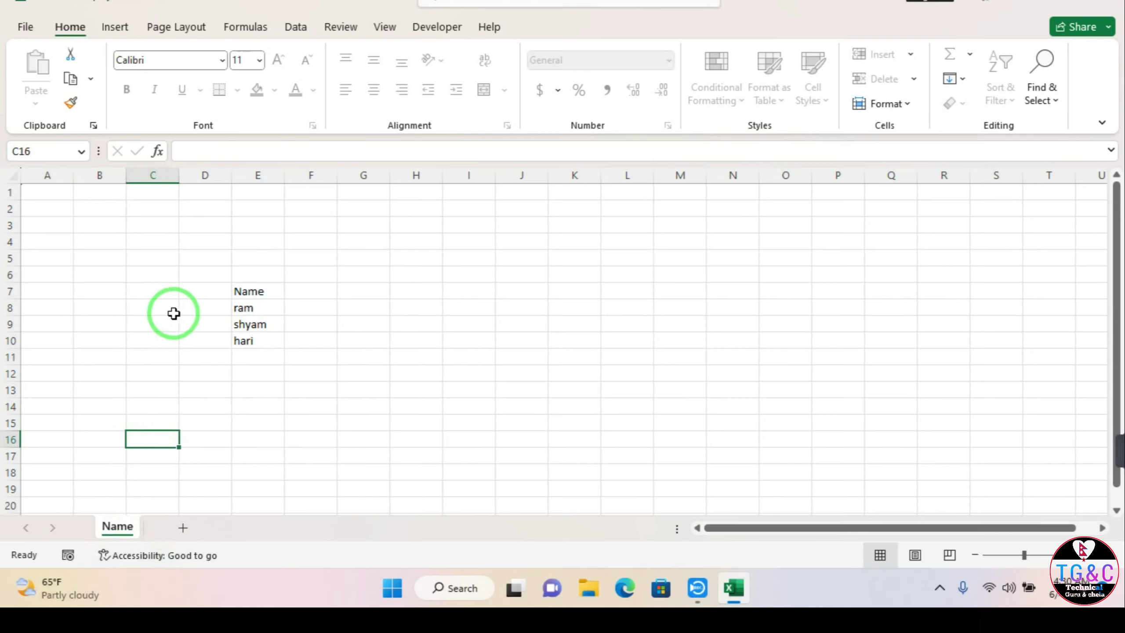
click(182, 529)
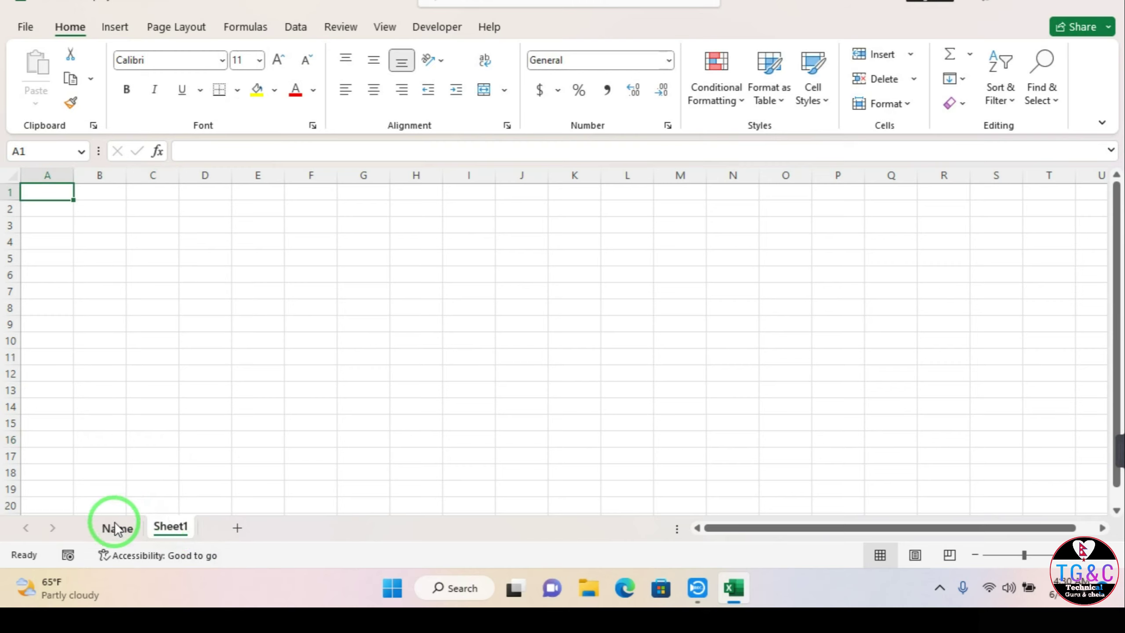
click(117, 527)
click(168, 528)
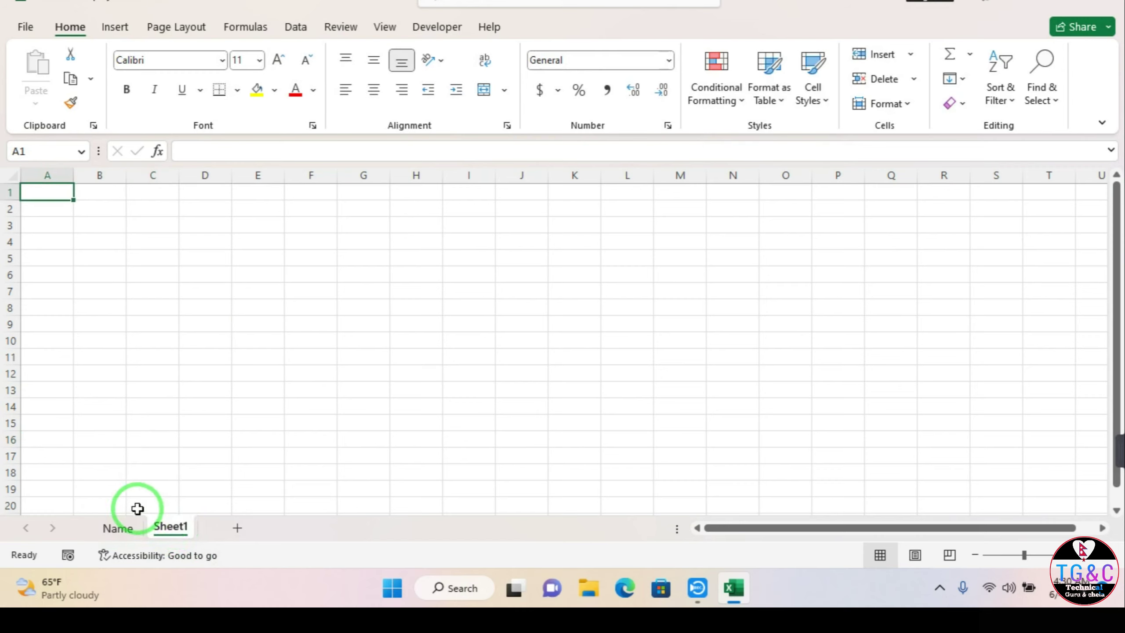
click(117, 529)
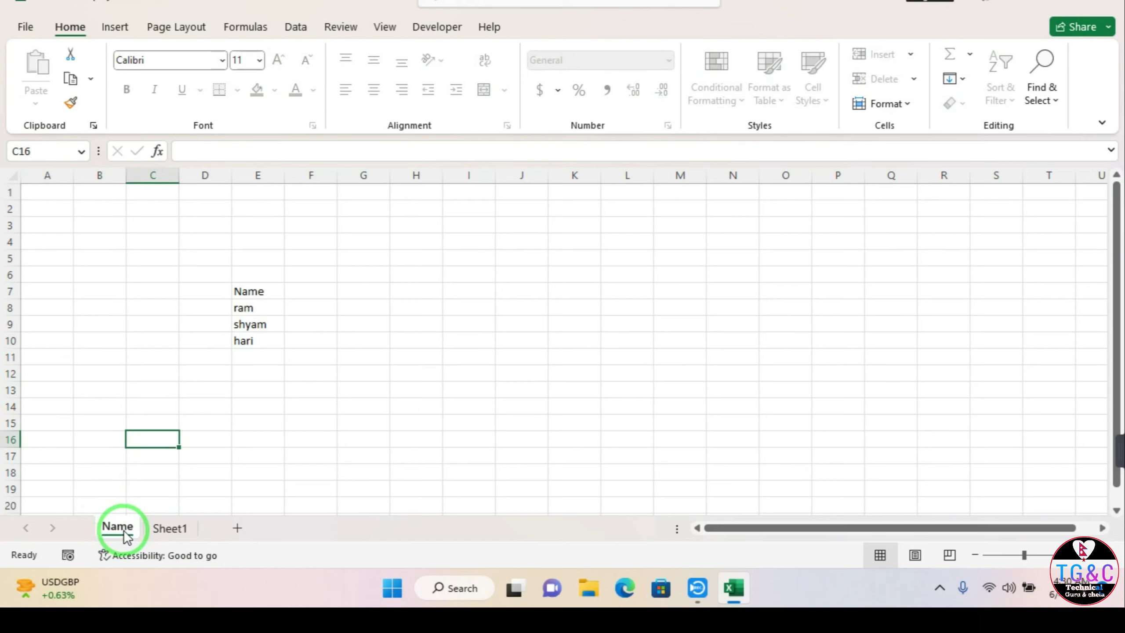
Step: Delete the extra Sheet1 and bring up the File start page
right_click(171, 530)
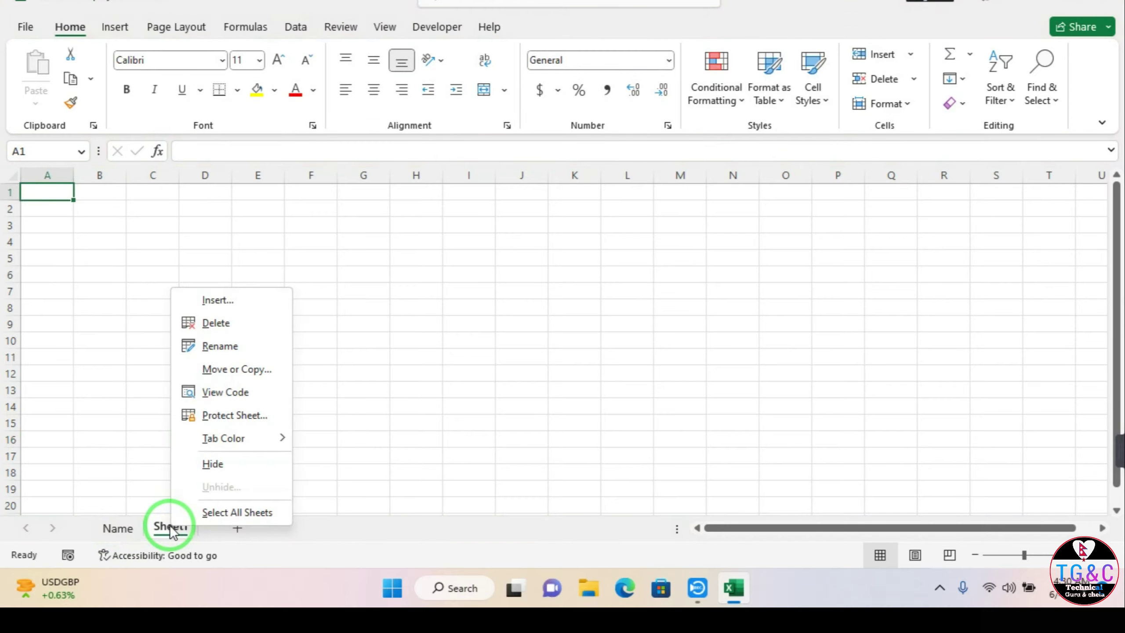
click(200, 325)
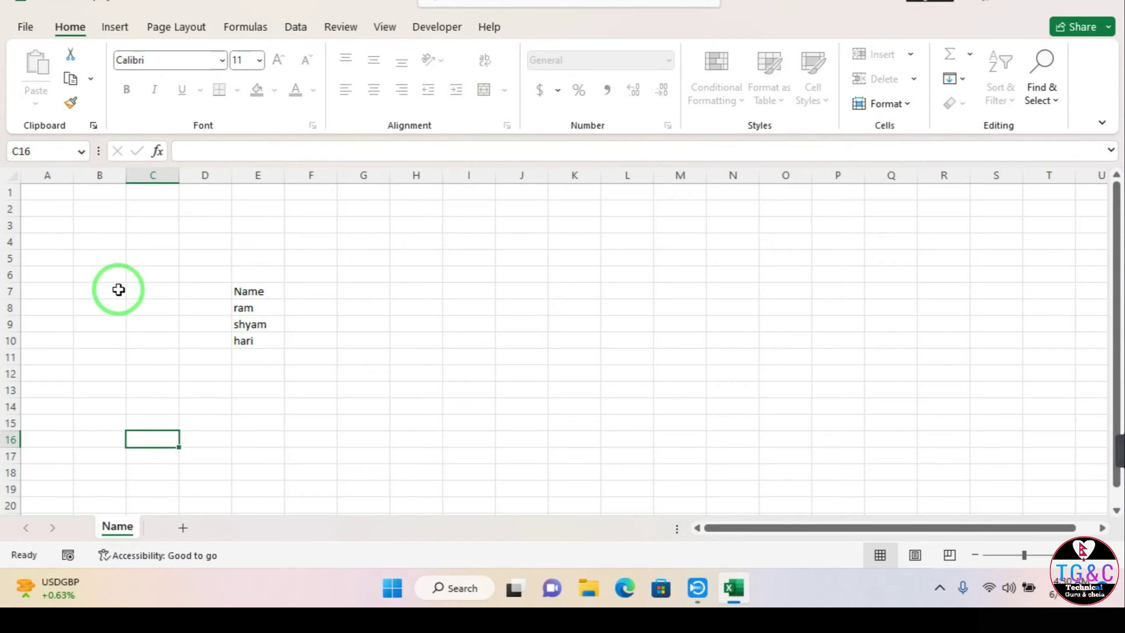
click(25, 28)
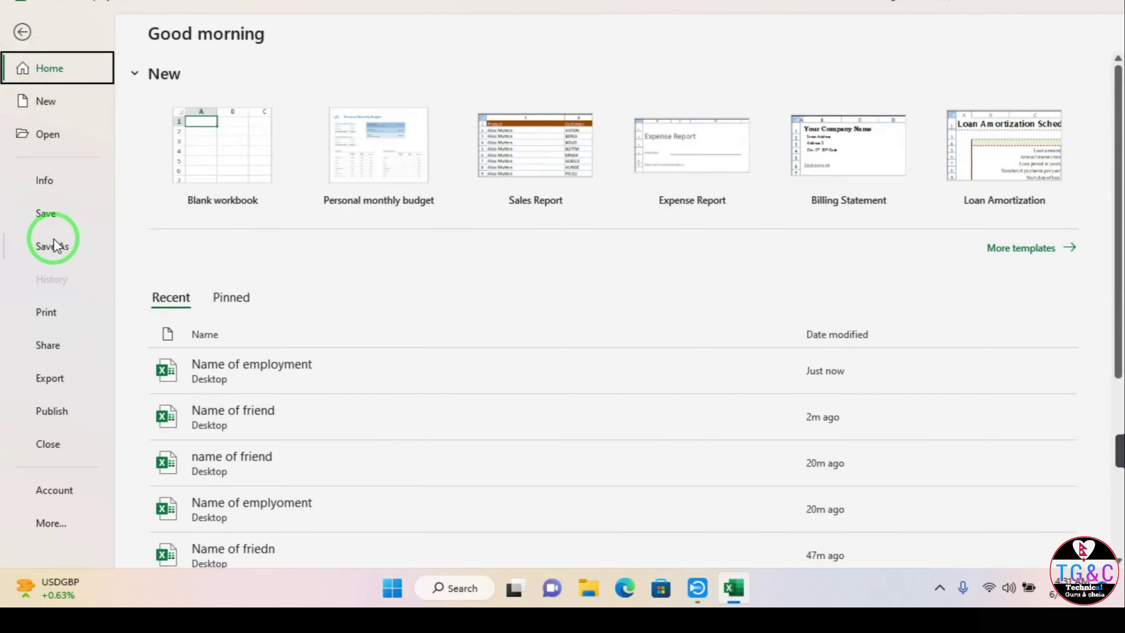
Step: Protect Workbook Structure with a password via Info, re-entering it after a confirmation mismatch
click(45, 178)
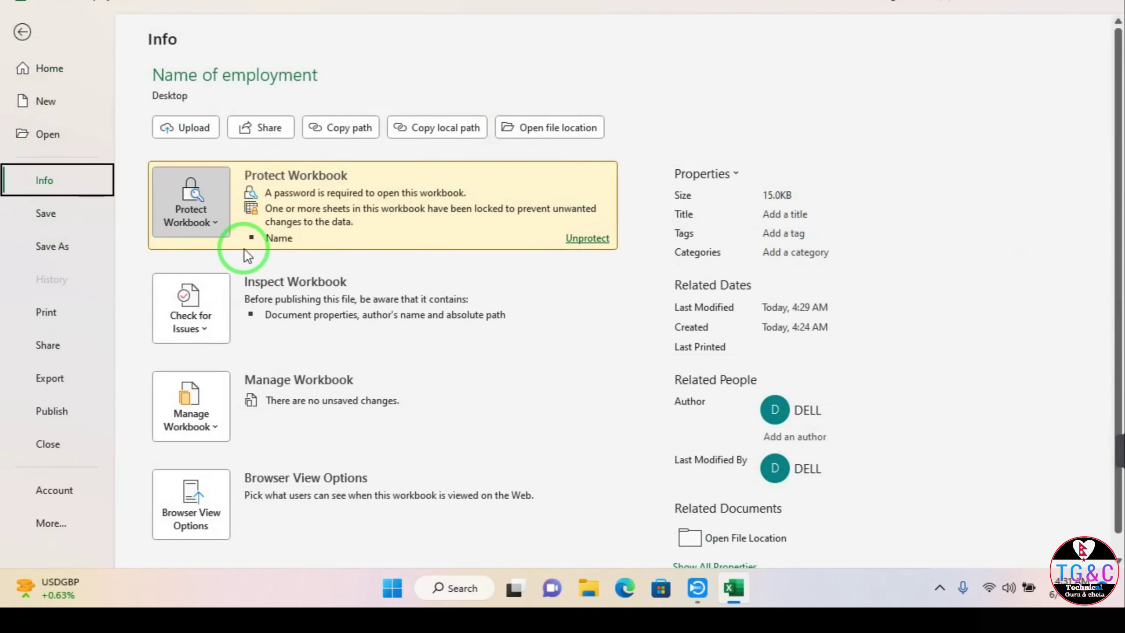
click(223, 227)
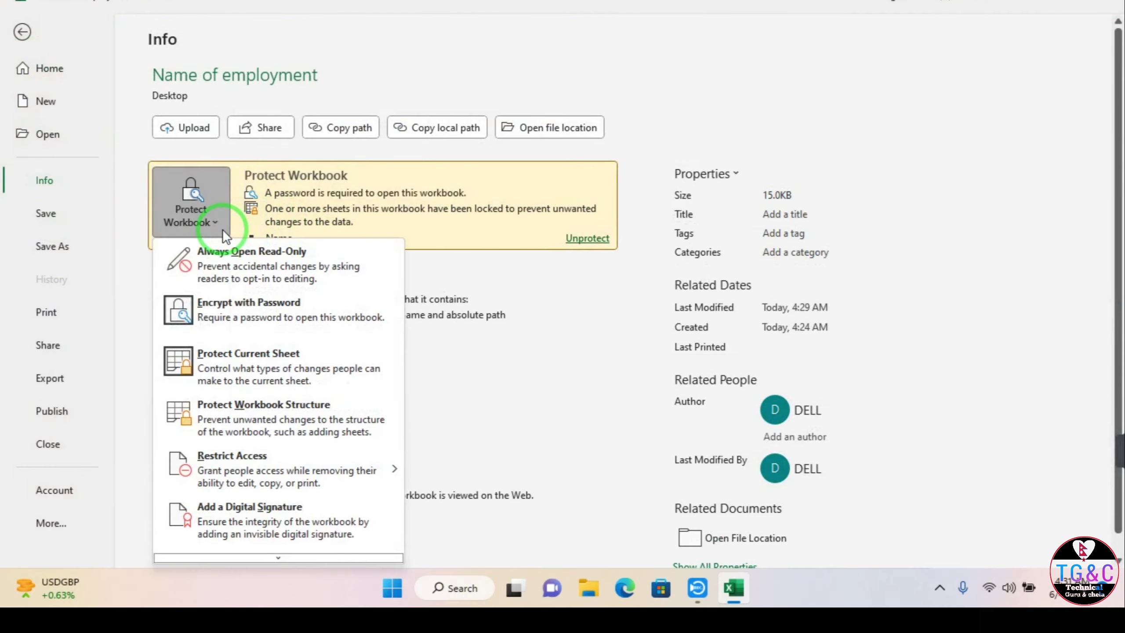
click(272, 423)
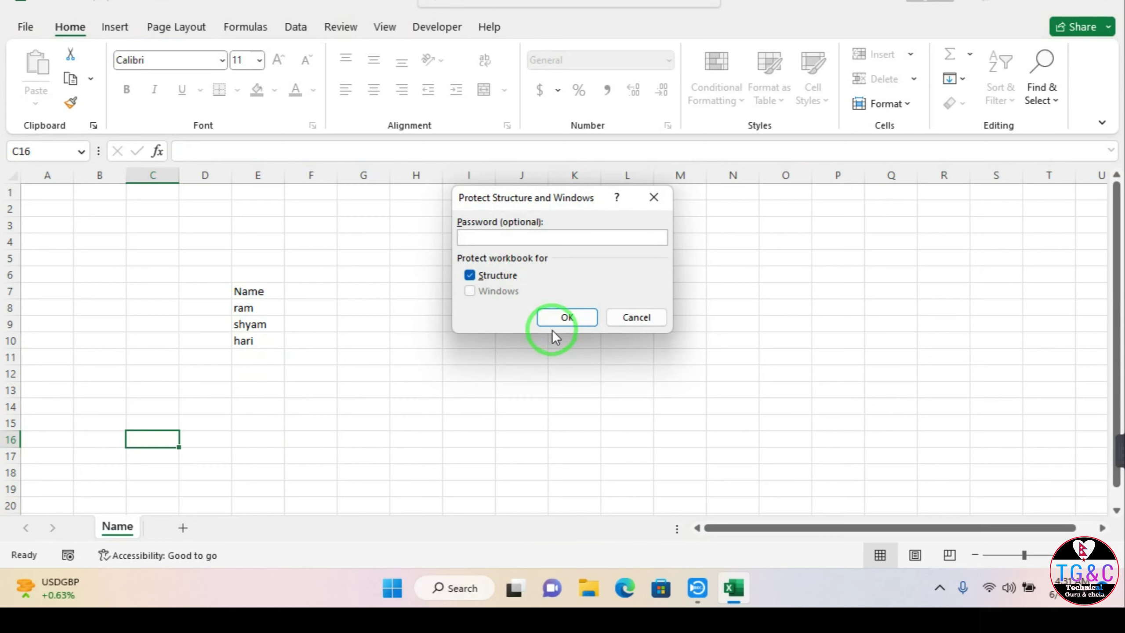
text(1234)
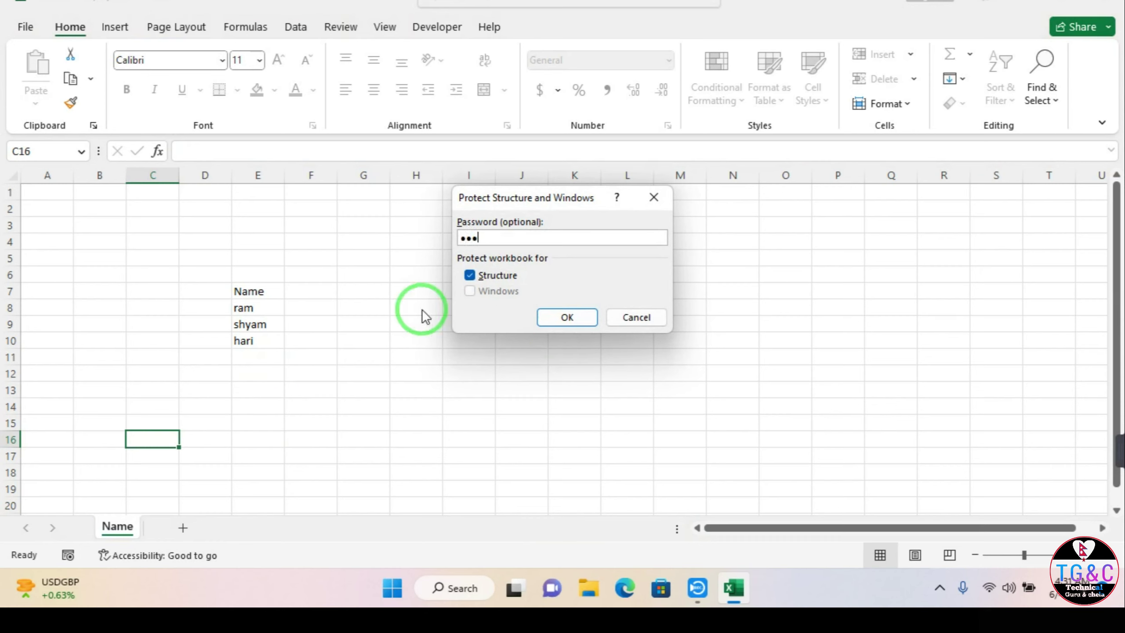
key(Return)
text(123)
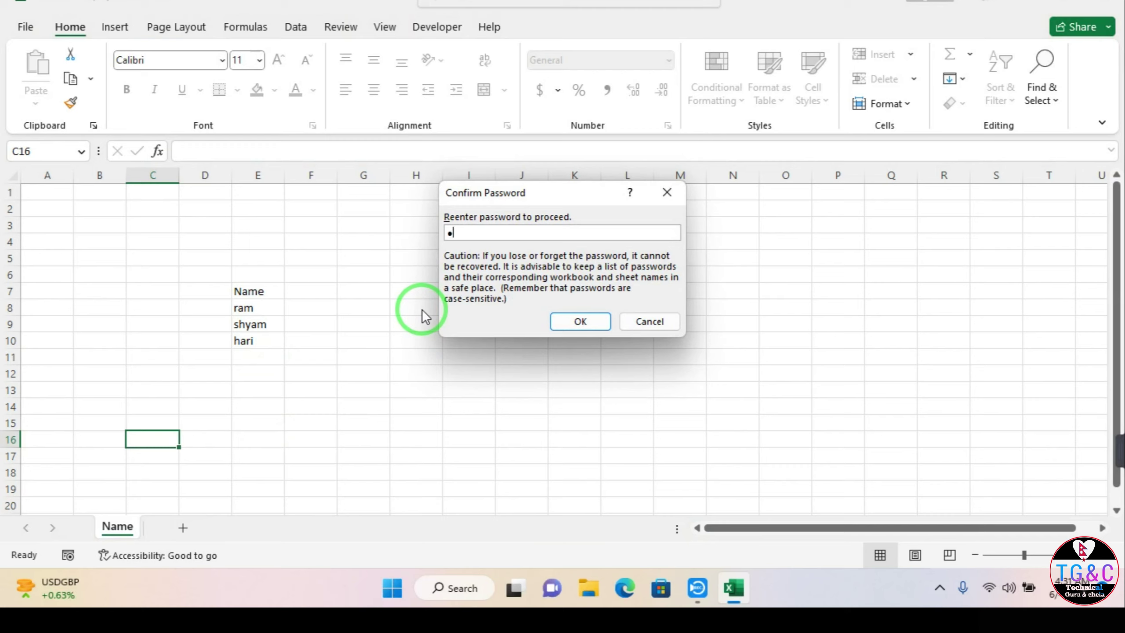
text(5)
key(Return)
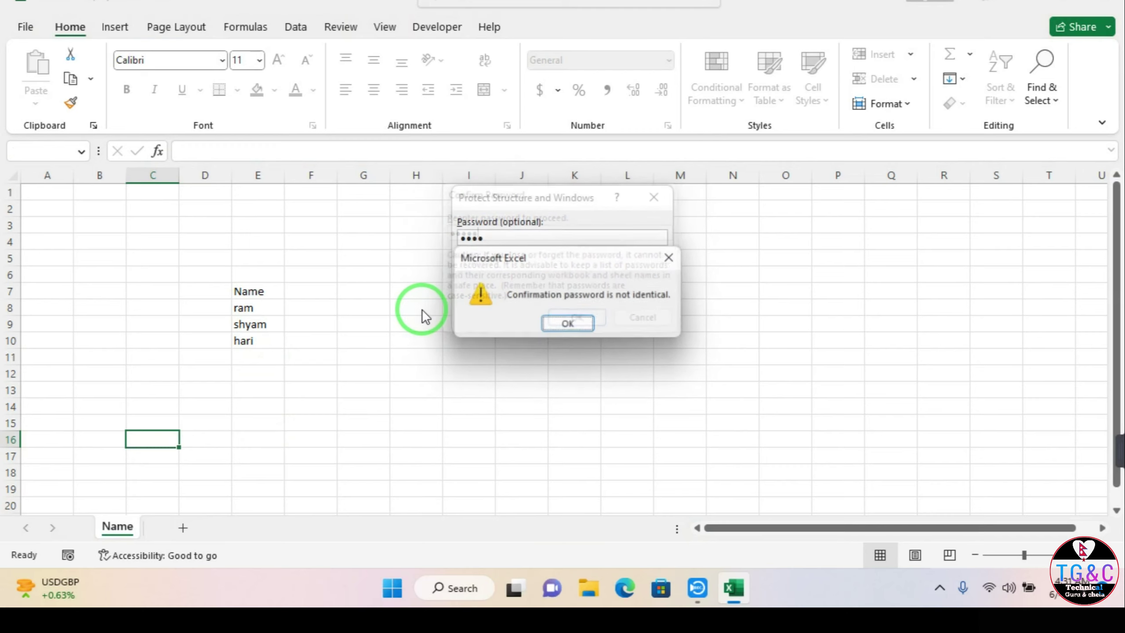
key(Return)
key(Return)
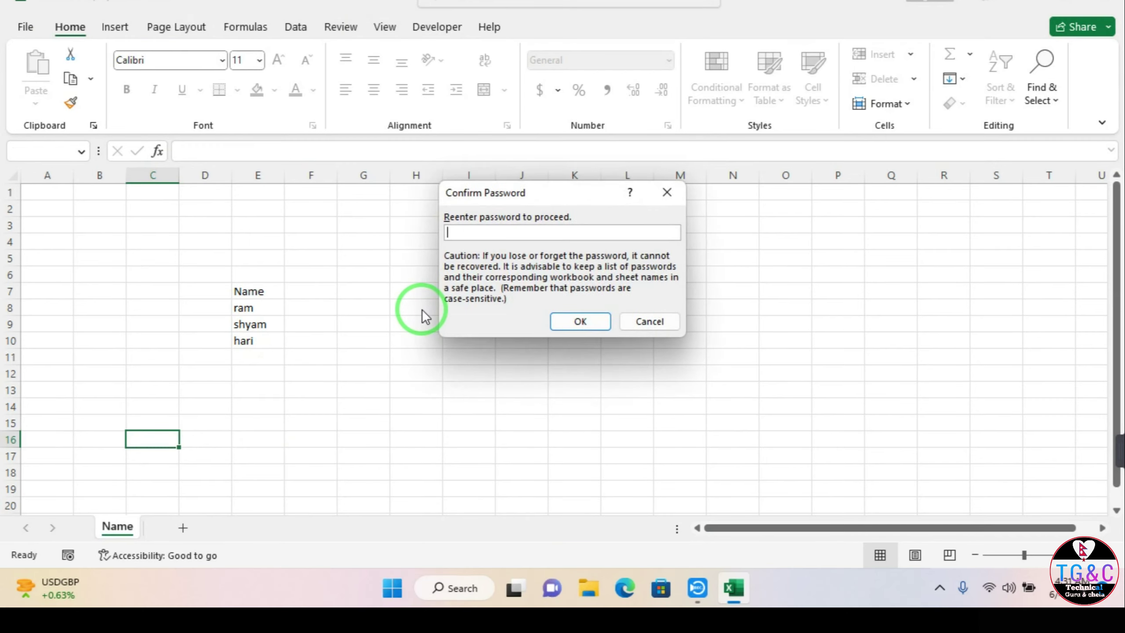
text(1234)
key(Return)
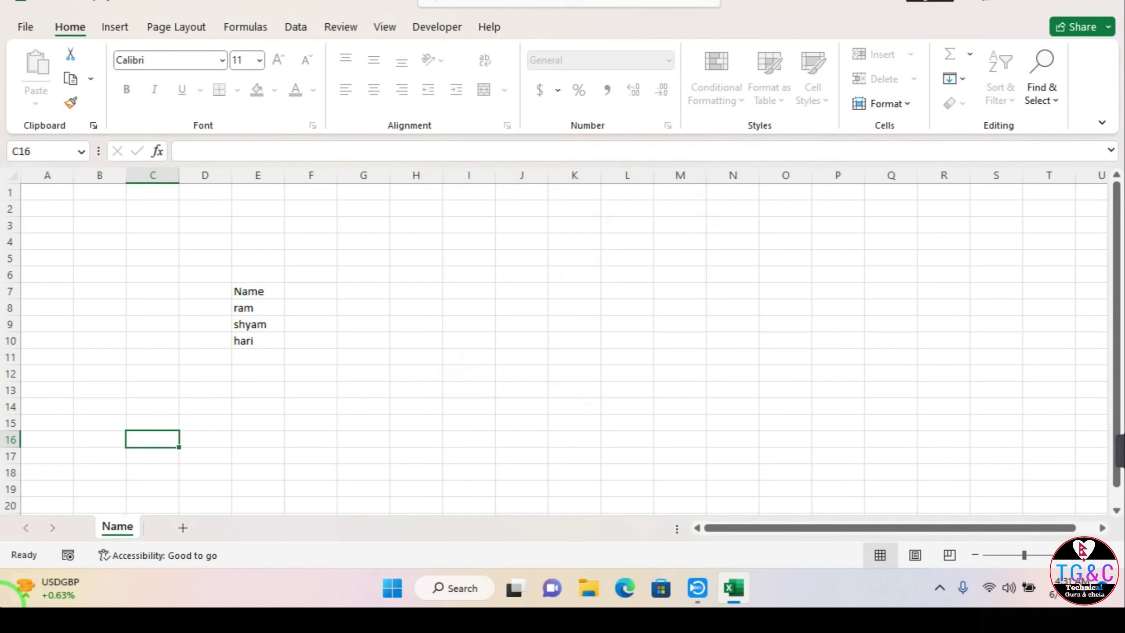
double_click(116, 527)
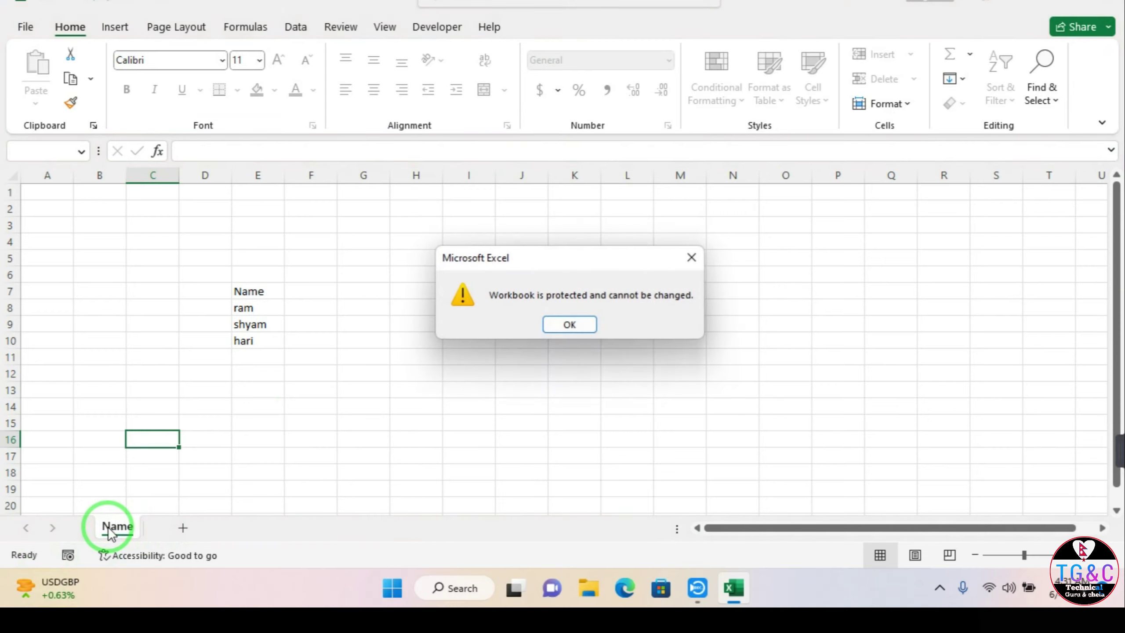
click(570, 326)
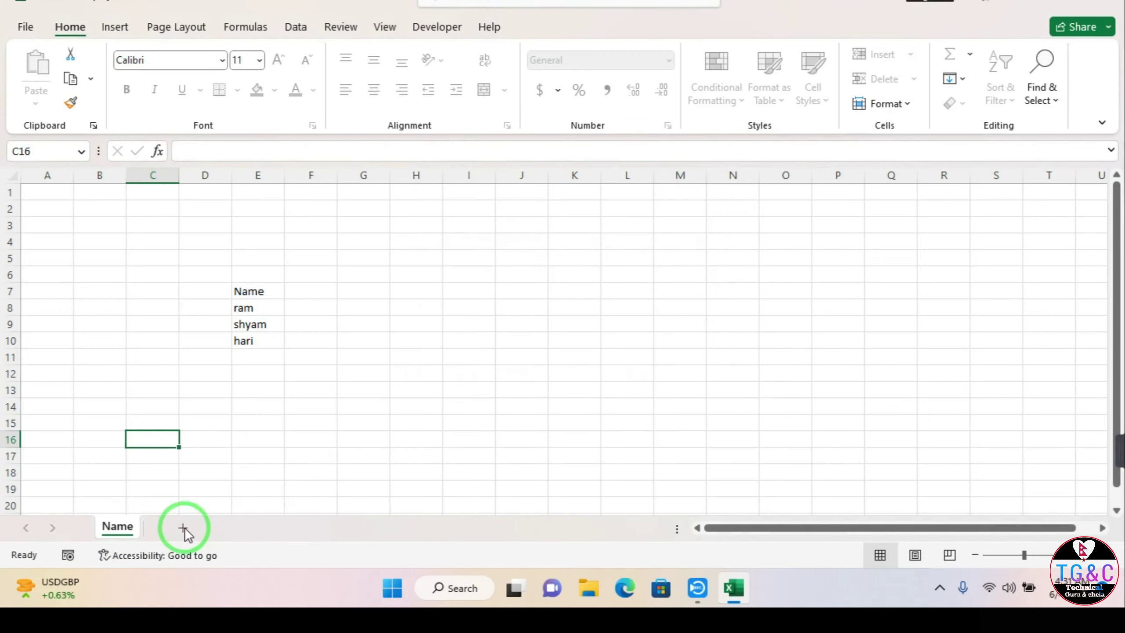
Step: Encrypt the workbook with a password via Info > Protect Workbook
click(25, 28)
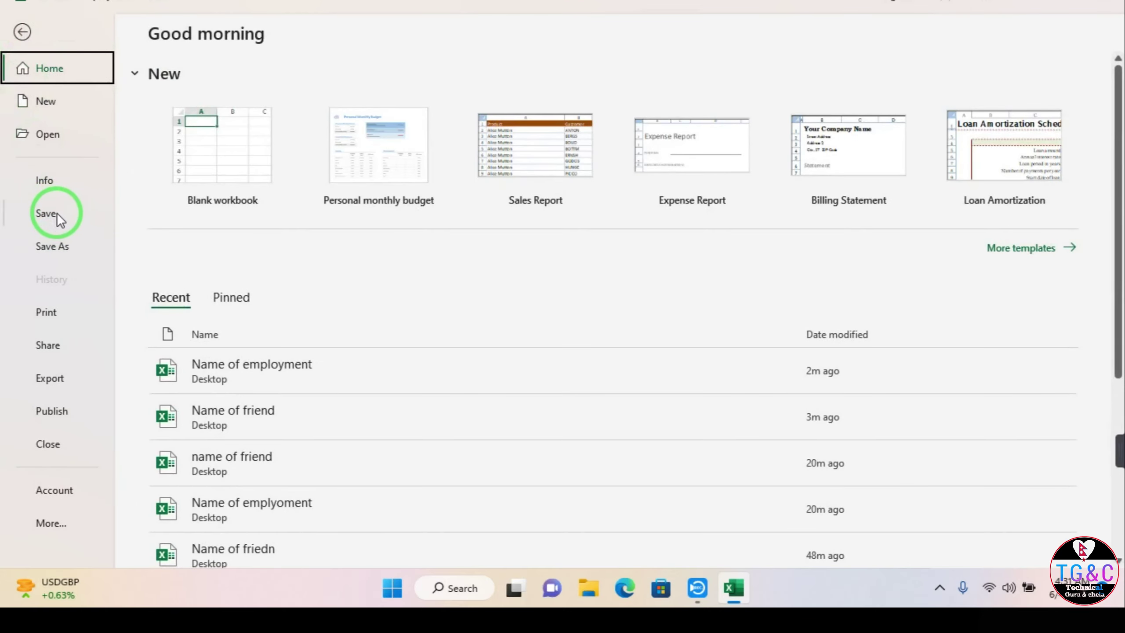
click(65, 130)
click(61, 184)
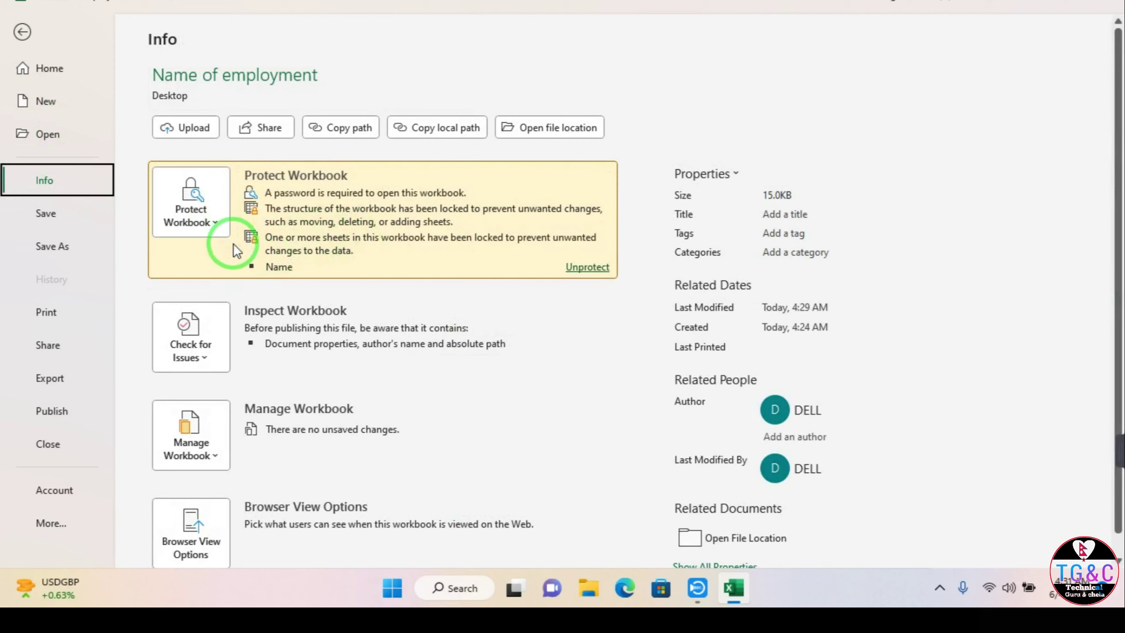
click(219, 222)
click(254, 300)
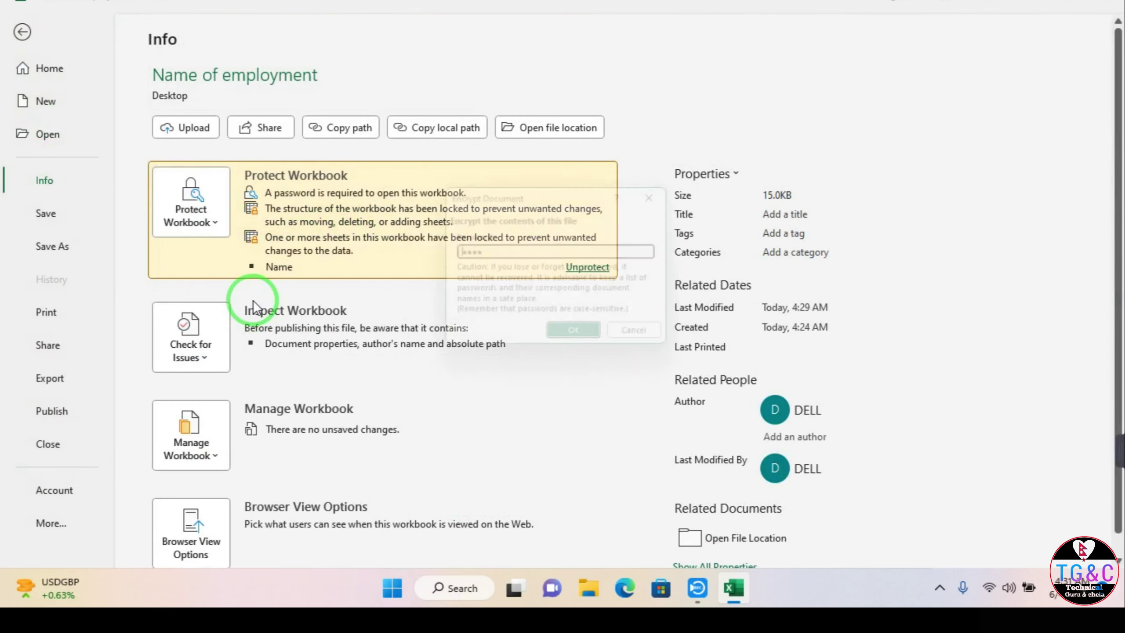
text(1234)
click(566, 339)
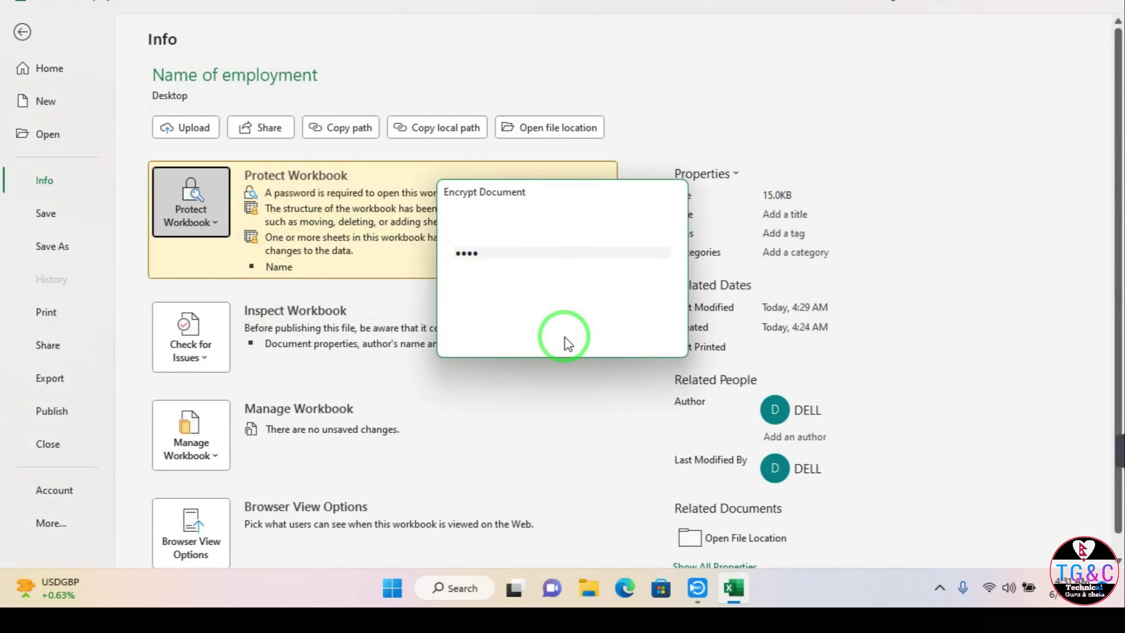
Step: Unprotect the workbook structure by entering its password
click(219, 225)
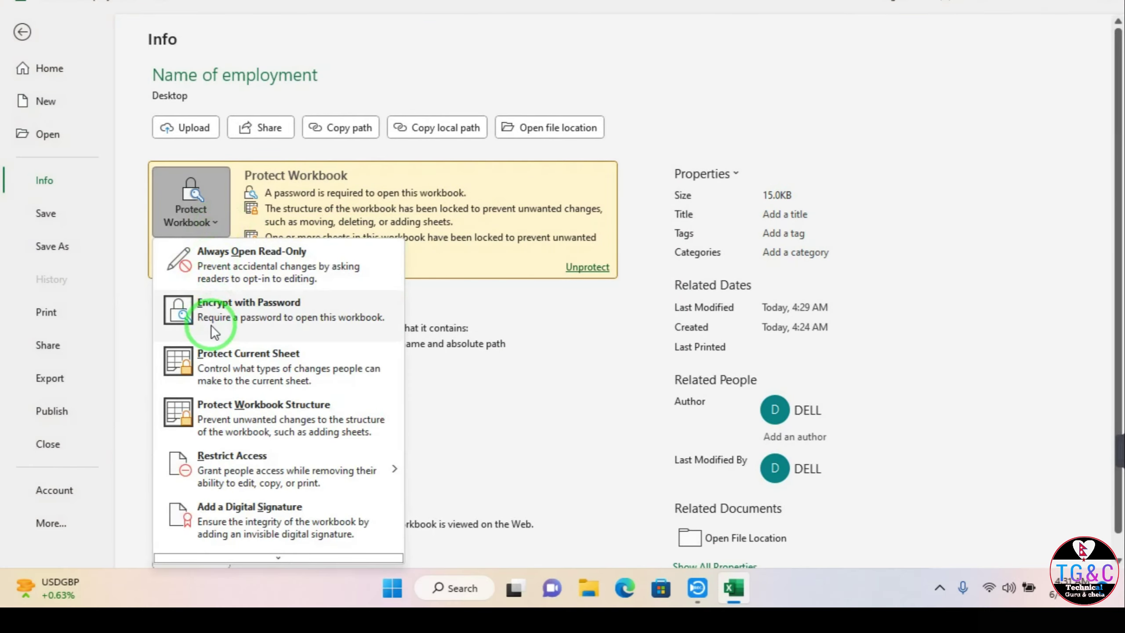
click(233, 411)
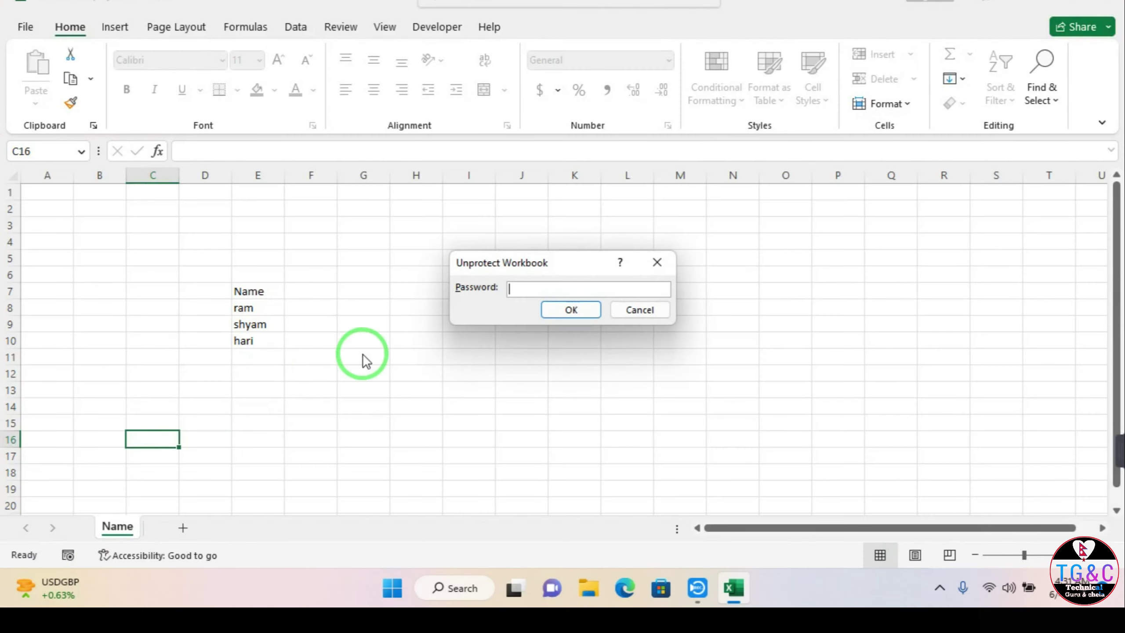
text(123)
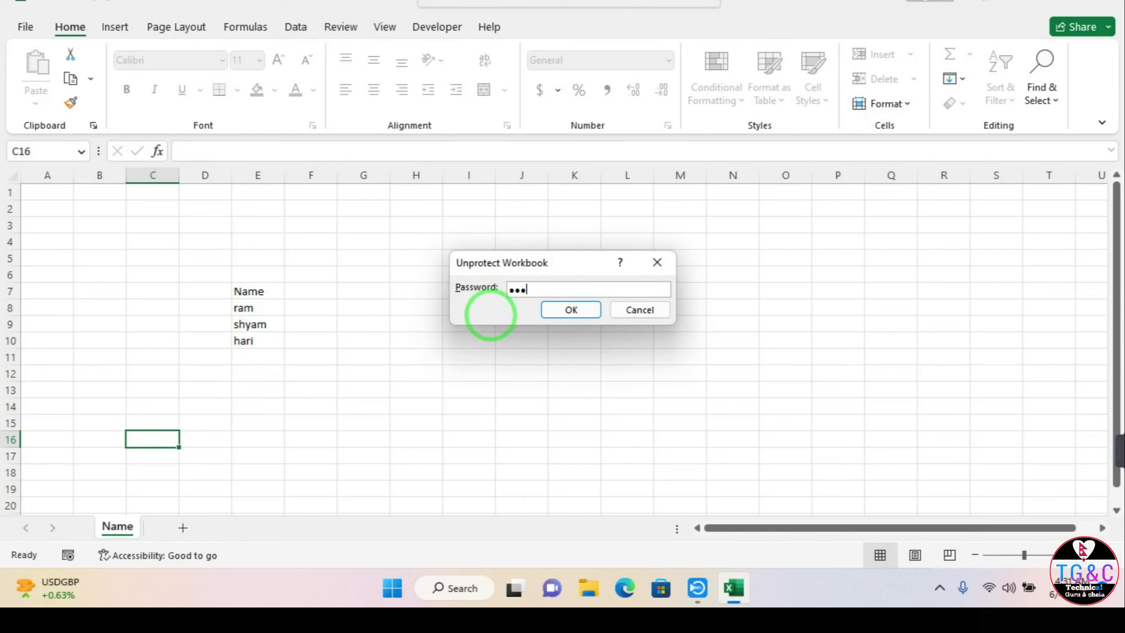
text(4)
key(Return)
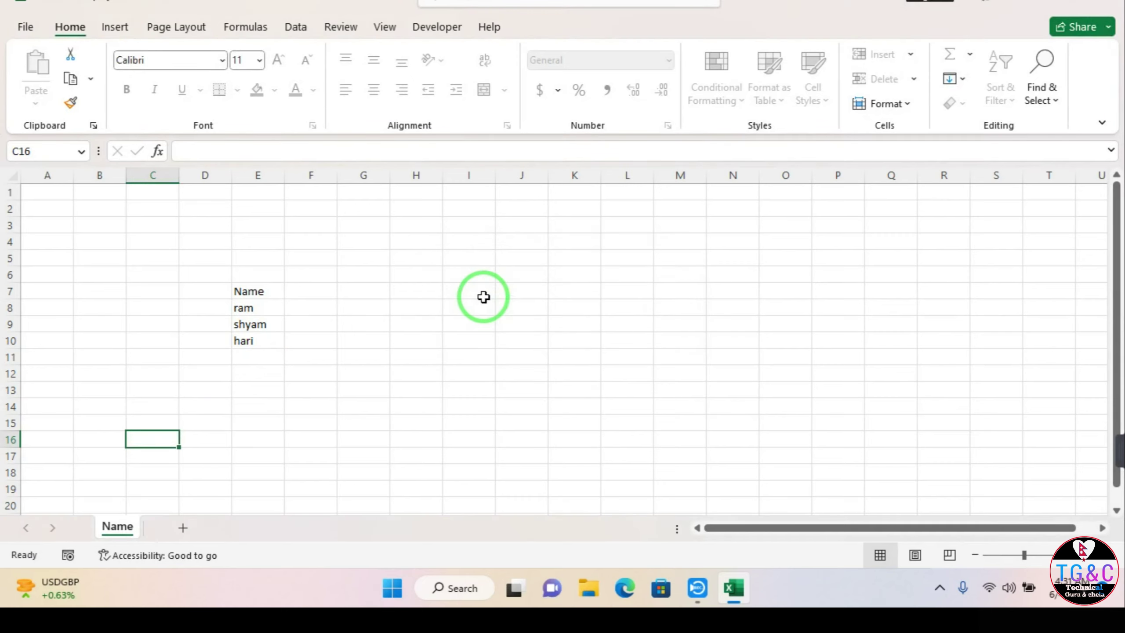
click(483, 304)
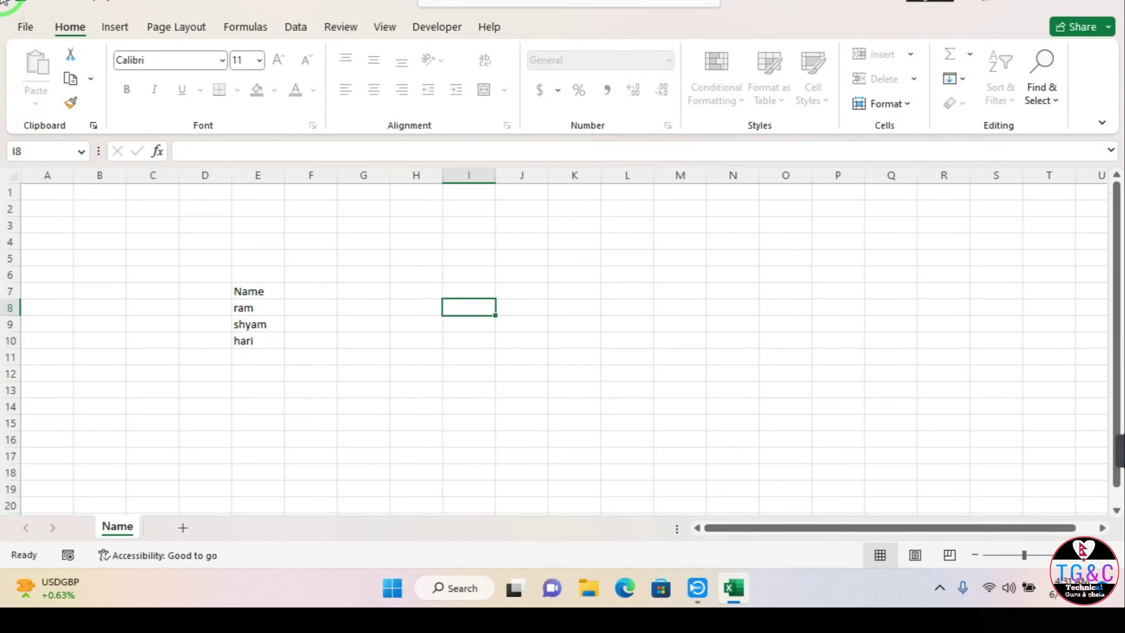
click(13, 28)
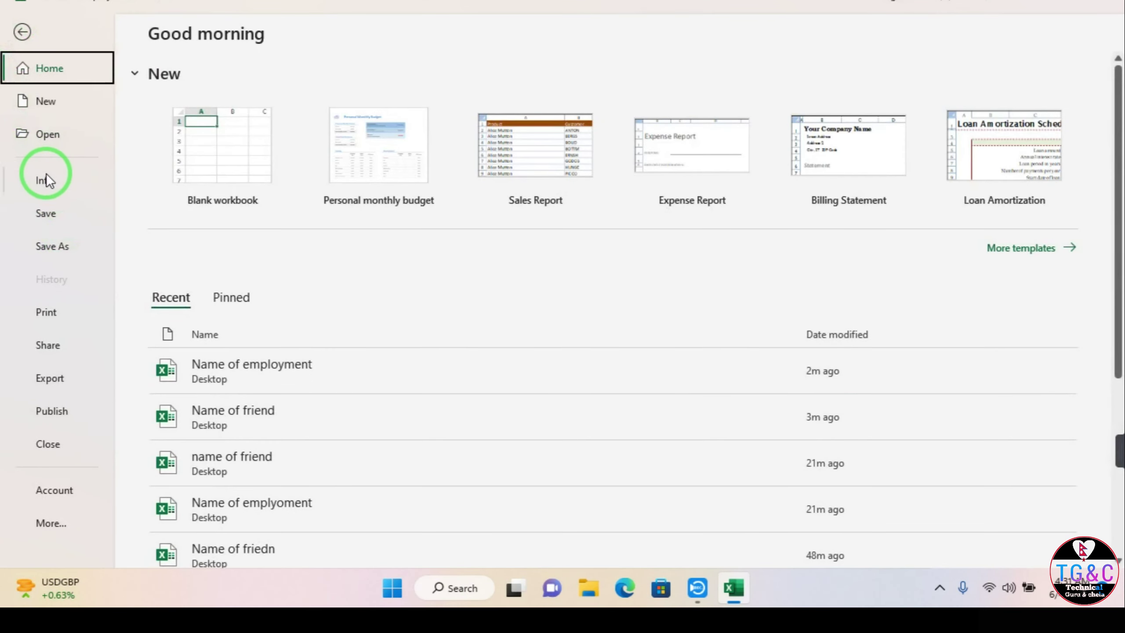
Step: Try Restrict Access via Rights Management Servers and dismiss the IRM setup error
click(45, 180)
click(217, 224)
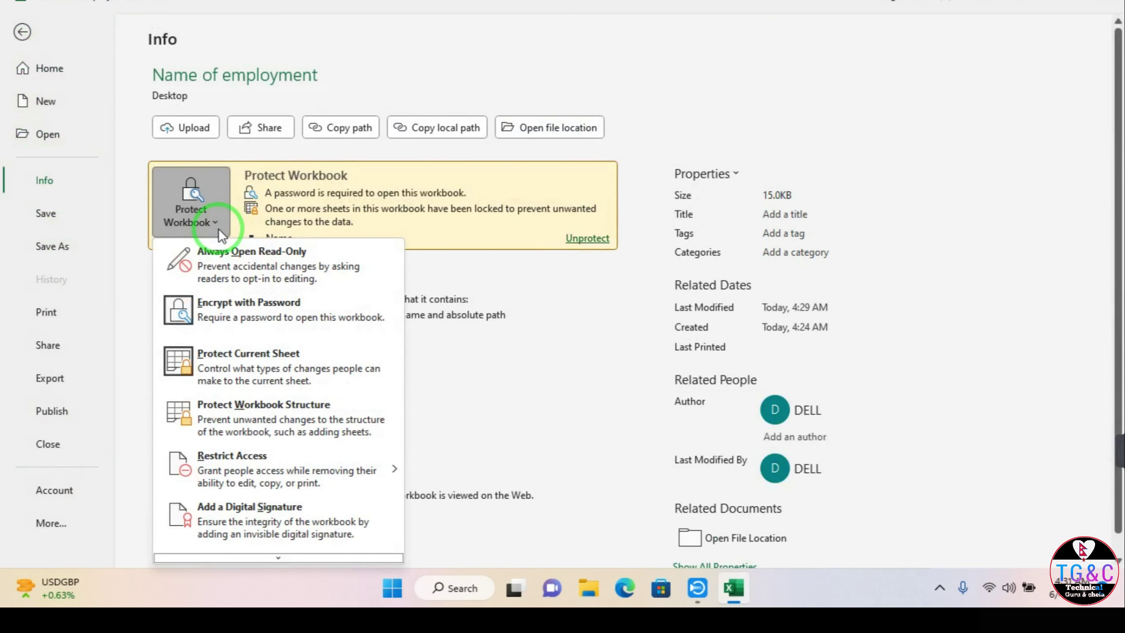
mouse_move(288, 469)
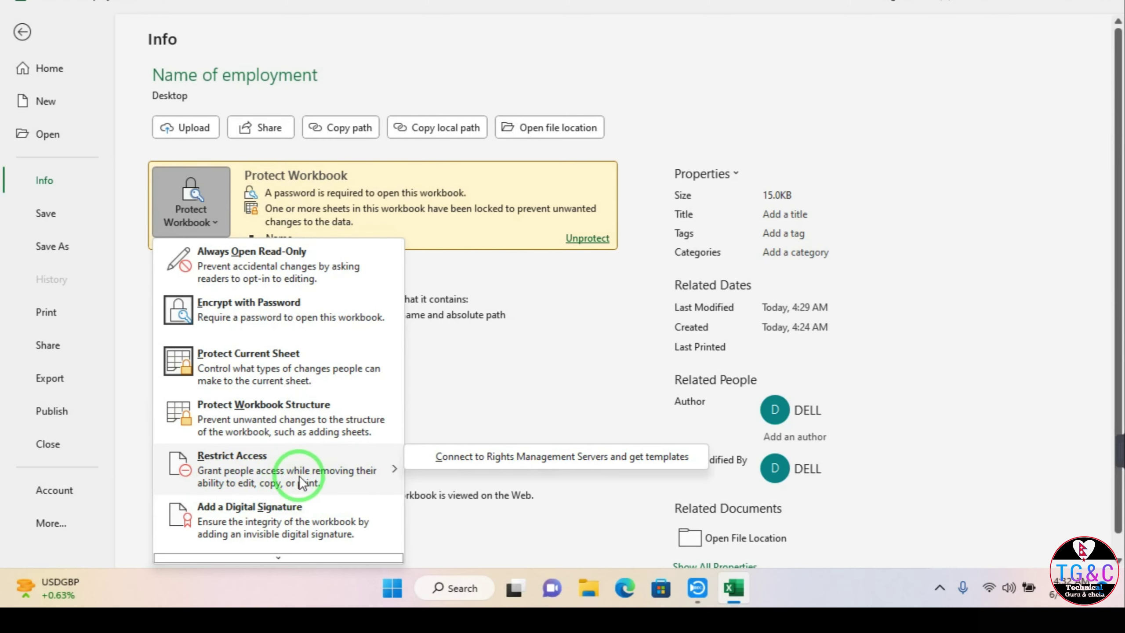
click(469, 461)
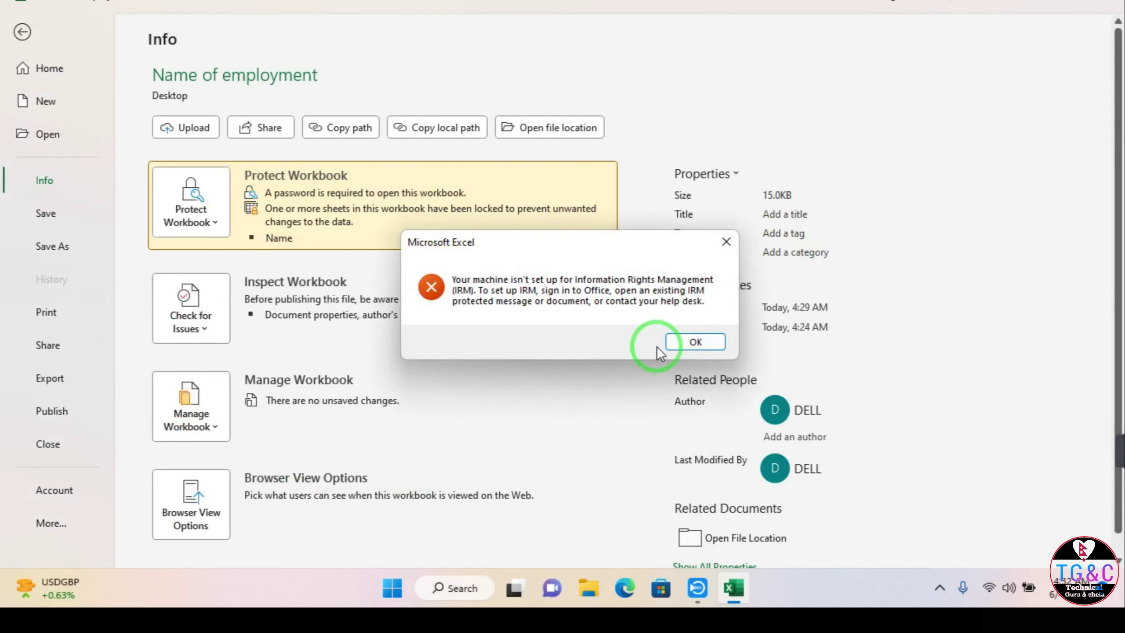
click(695, 341)
click(190, 202)
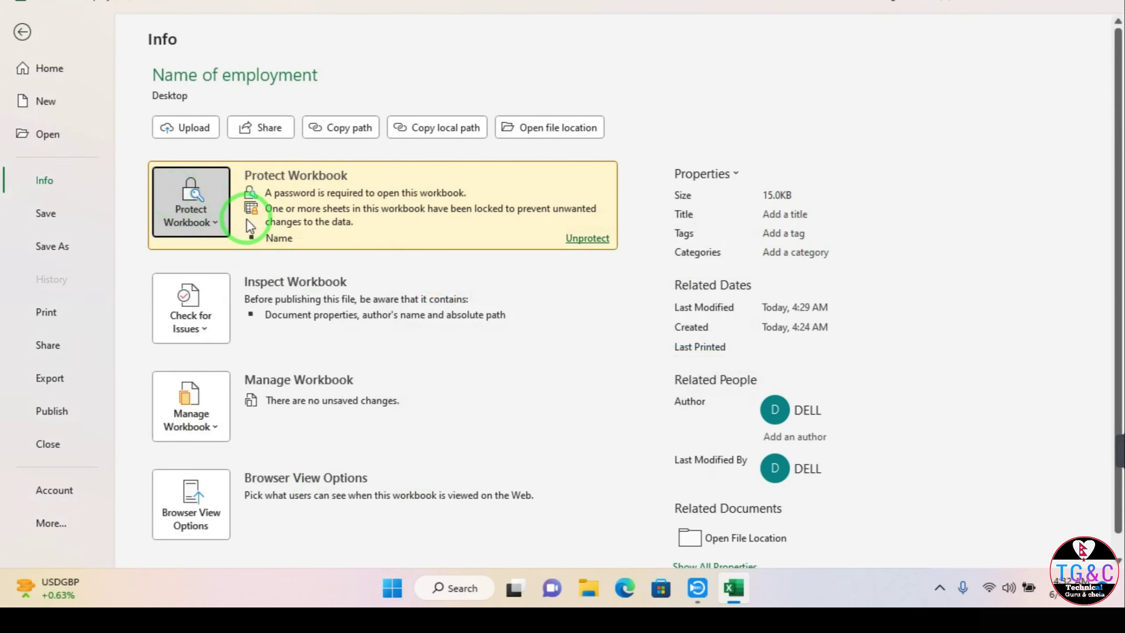
click(224, 225)
Step: Mark the workbook as final and save it
mouse_move(228, 468)
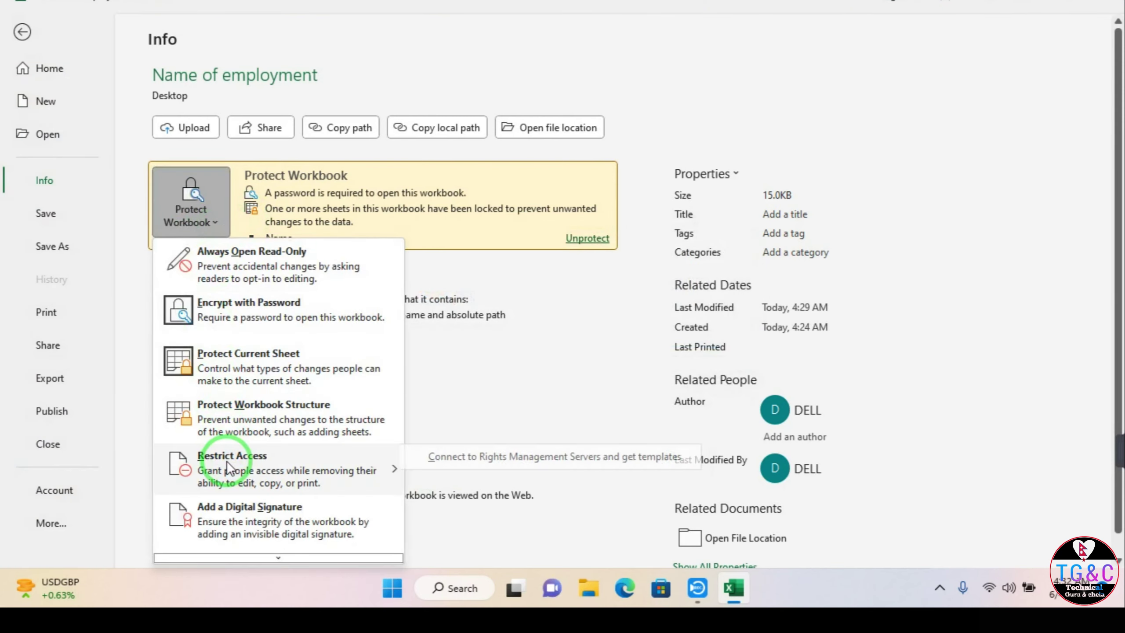
scroll(227, 463, down, 1)
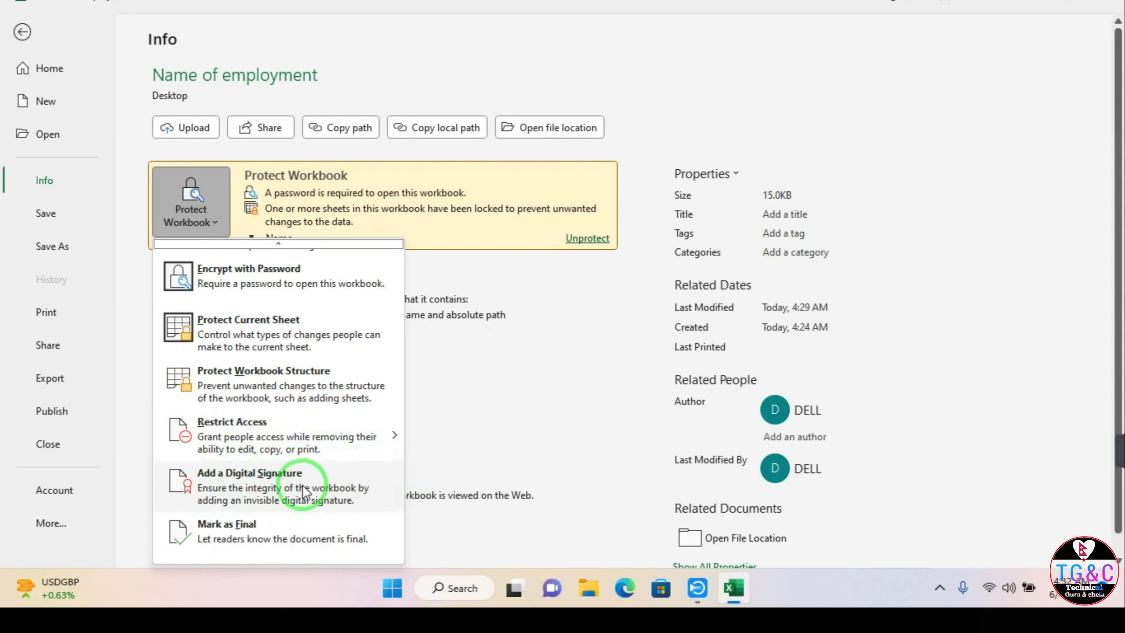
click(248, 524)
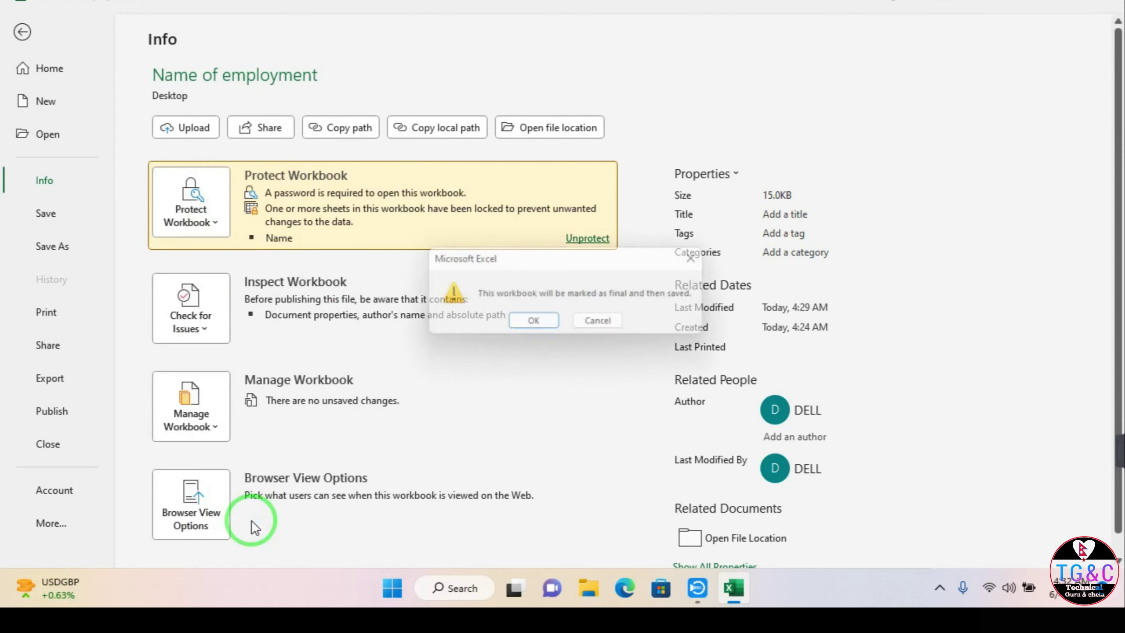
click(528, 324)
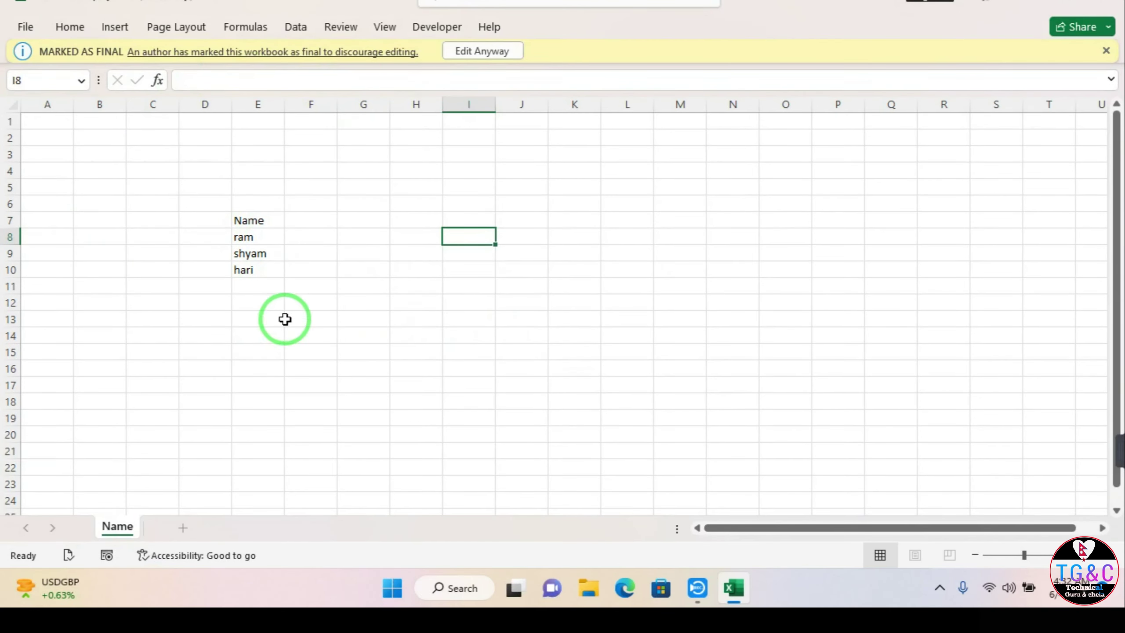
Step: Select several cells in the final-marked sheet, then choose Edit Anyway to unlock editing
click(304, 288)
click(512, 271)
click(208, 207)
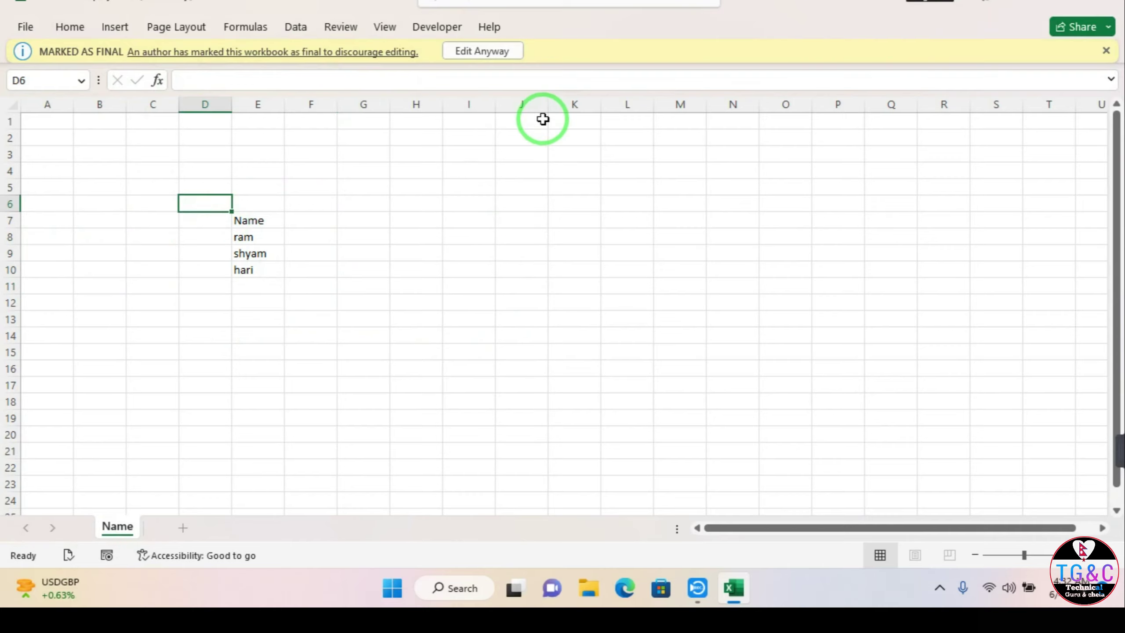
click(382, 269)
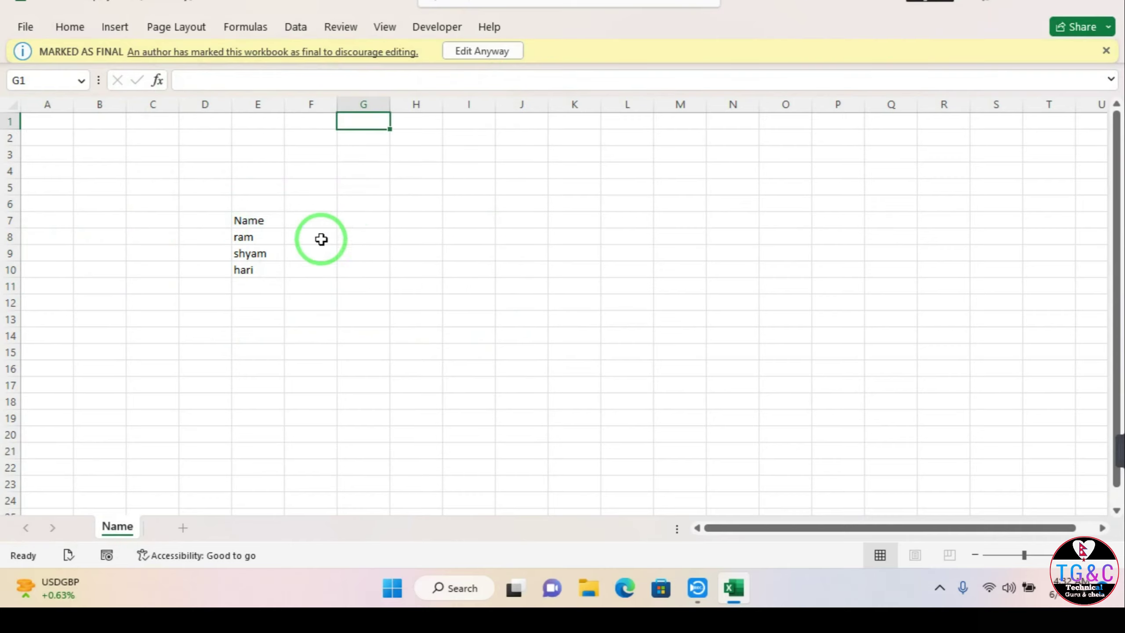
click(278, 203)
click(248, 284)
click(482, 52)
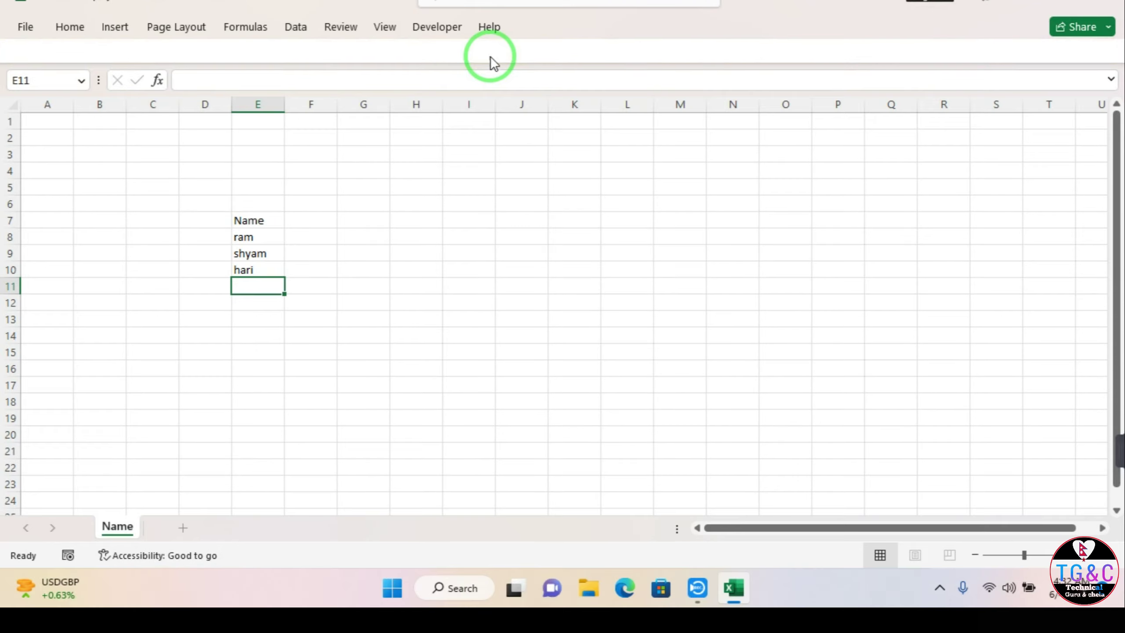
click(312, 309)
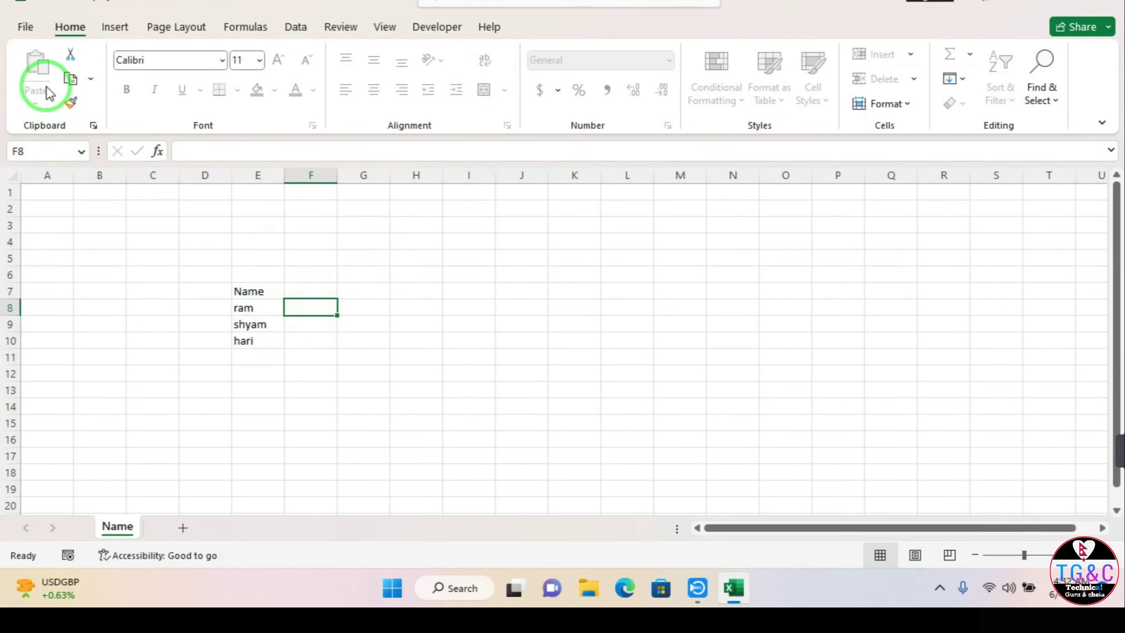
Step: Look over the workbook's protection options and print preview, then return to the sheet
click(17, 27)
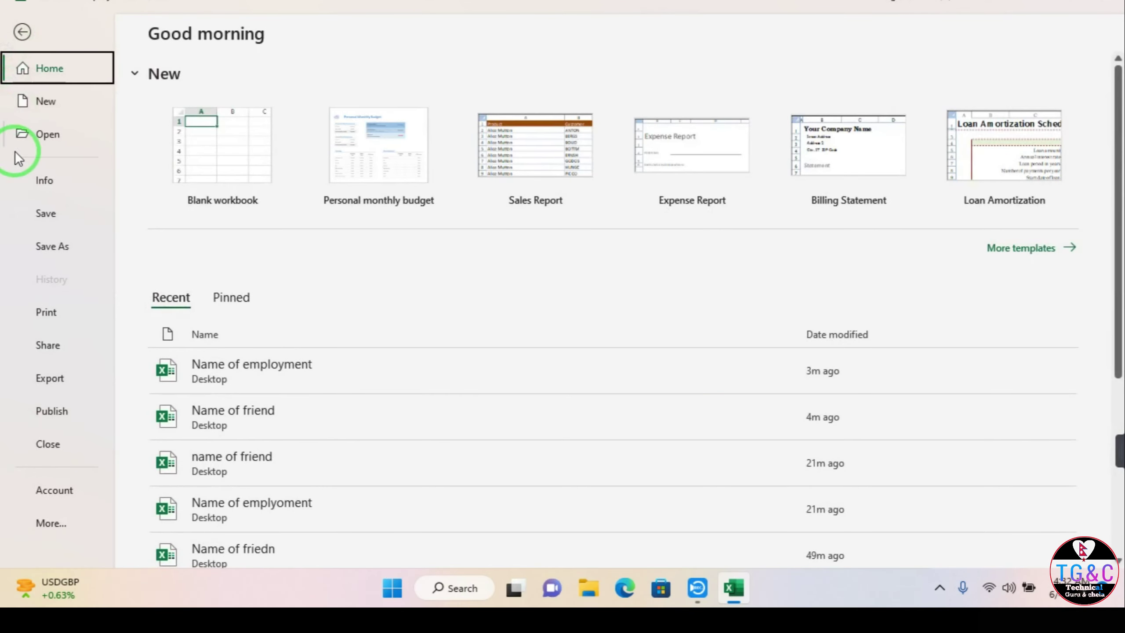
click(42, 177)
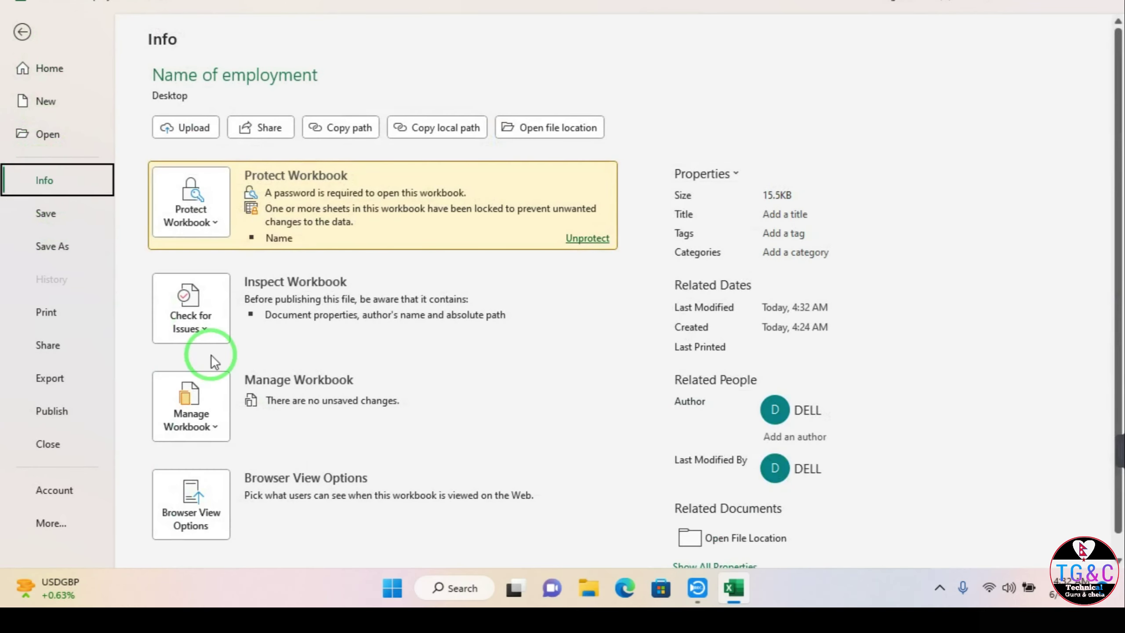
click(217, 226)
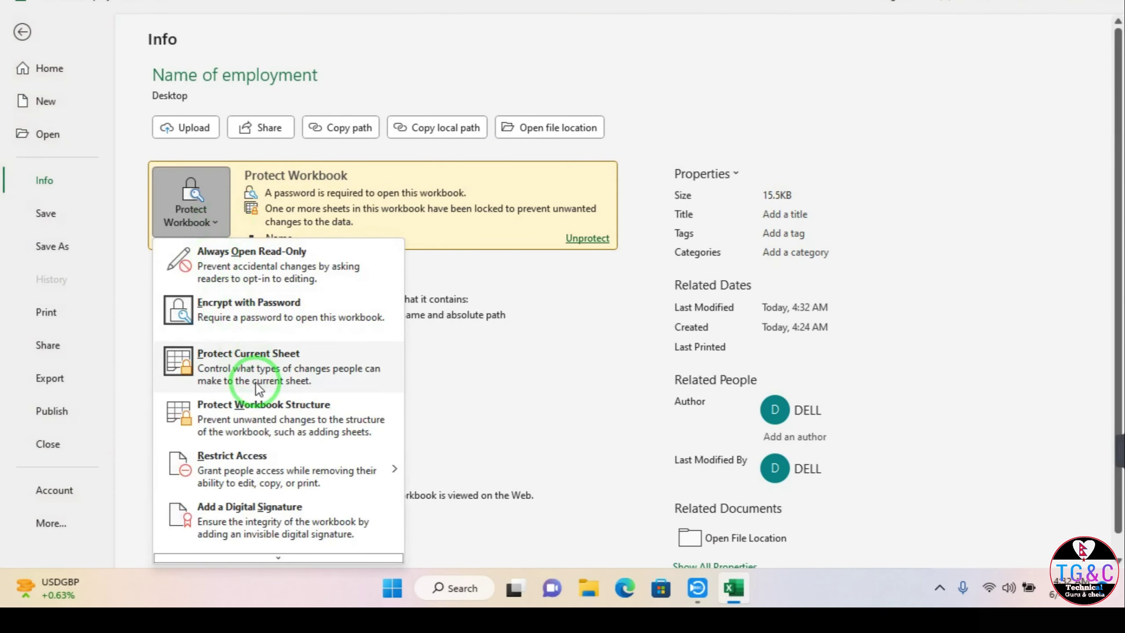
scroll(257, 502, down, 1)
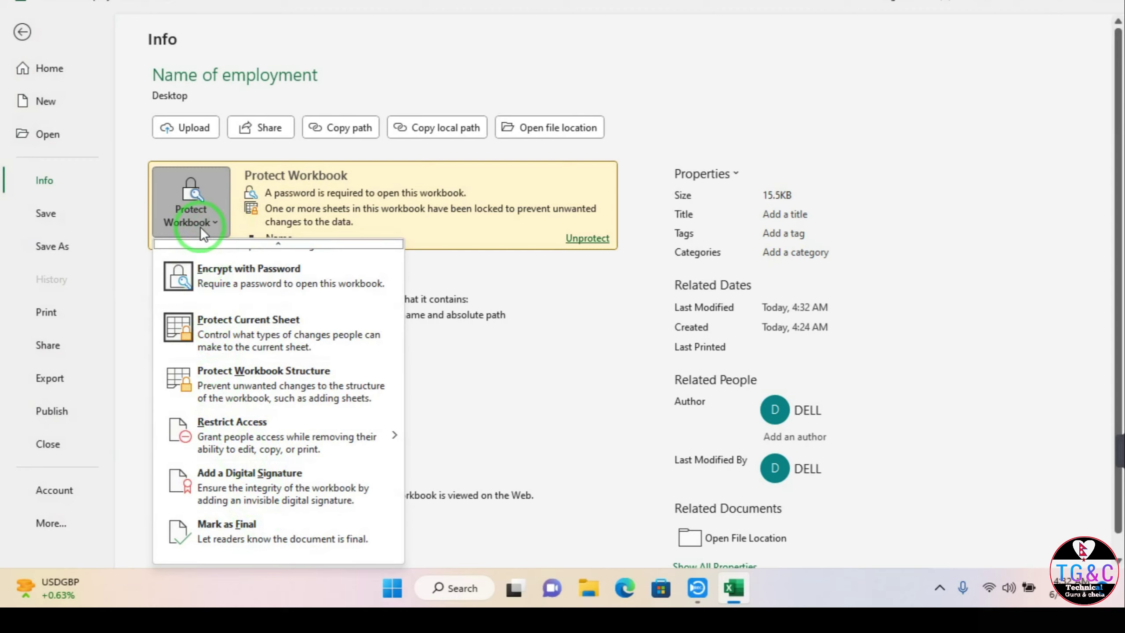
click(60, 323)
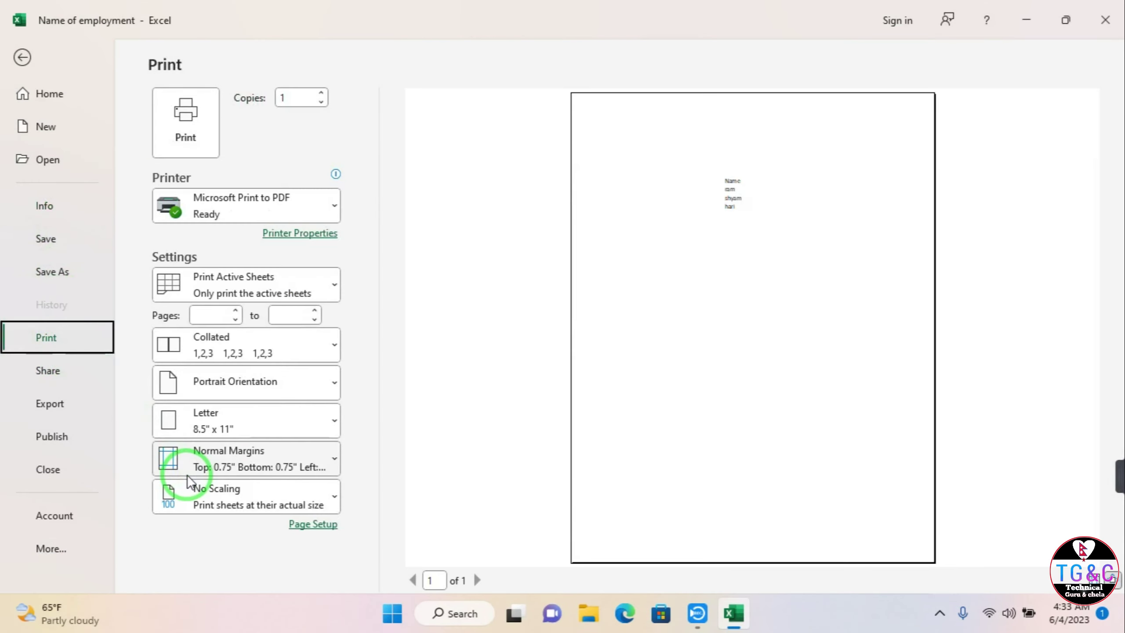
click(21, 56)
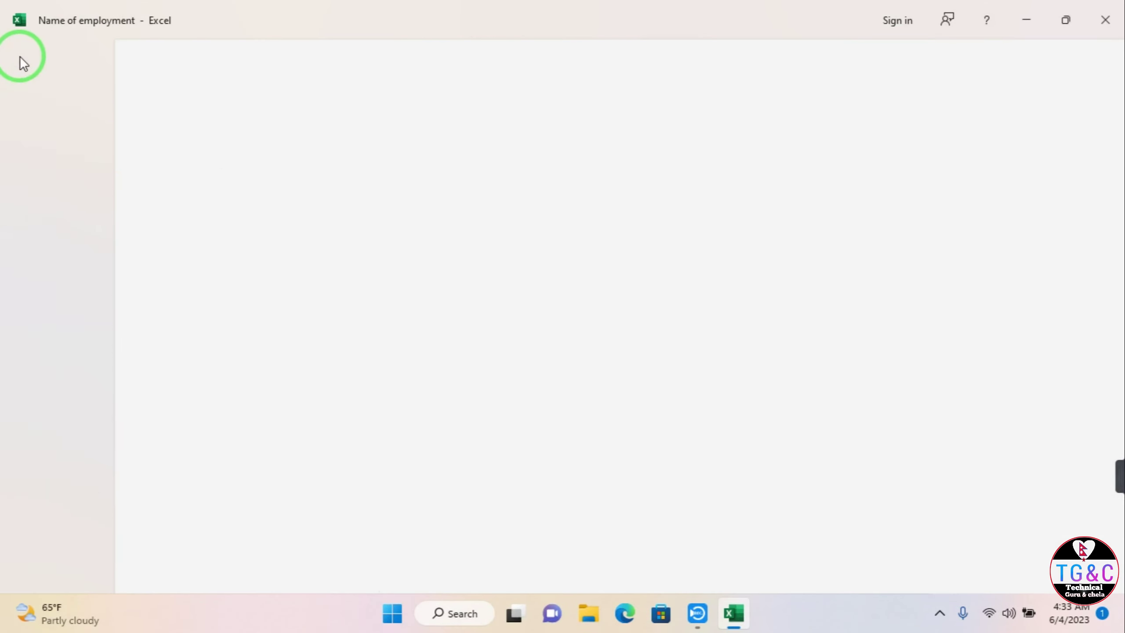
Step: Open SalesReport1 from the Recent list on the start page
click(25, 53)
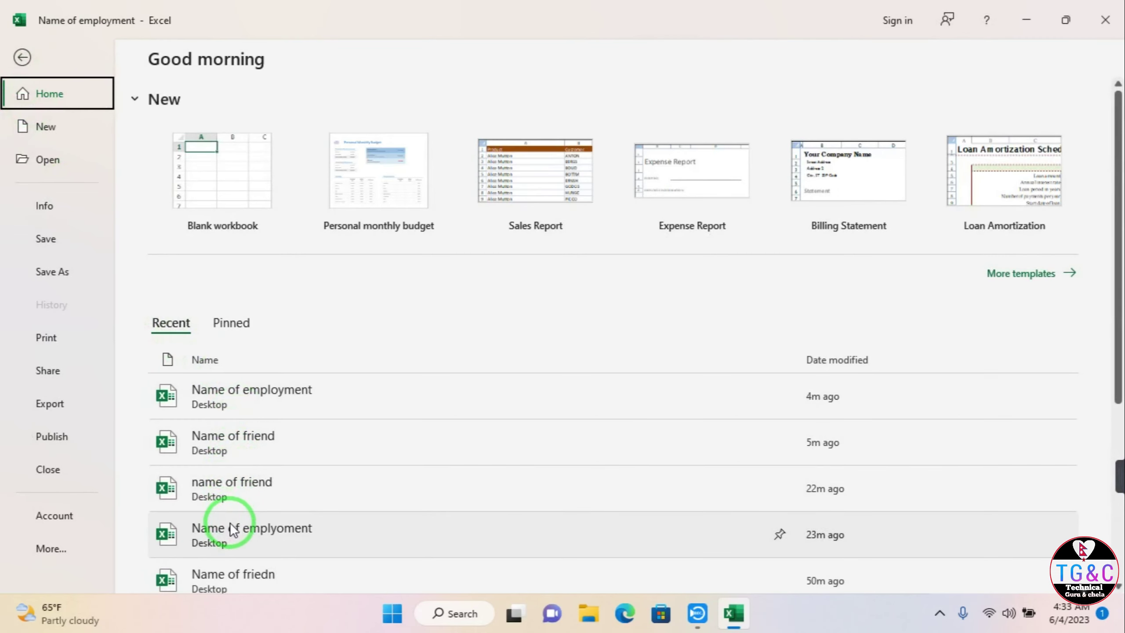
scroll(226, 549, down, 1)
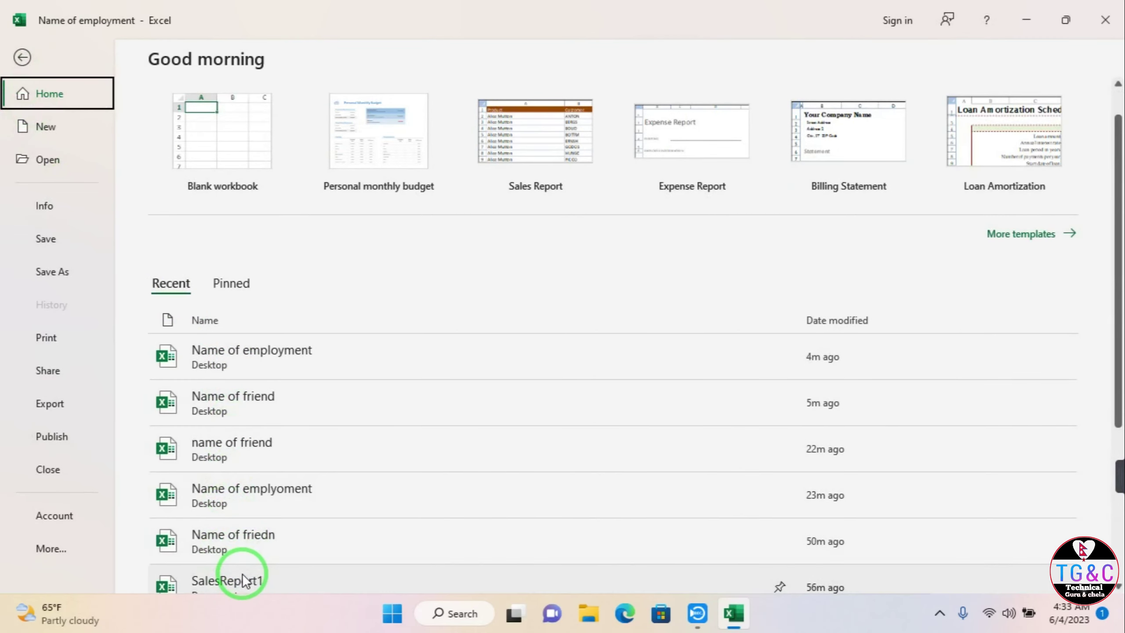
click(240, 577)
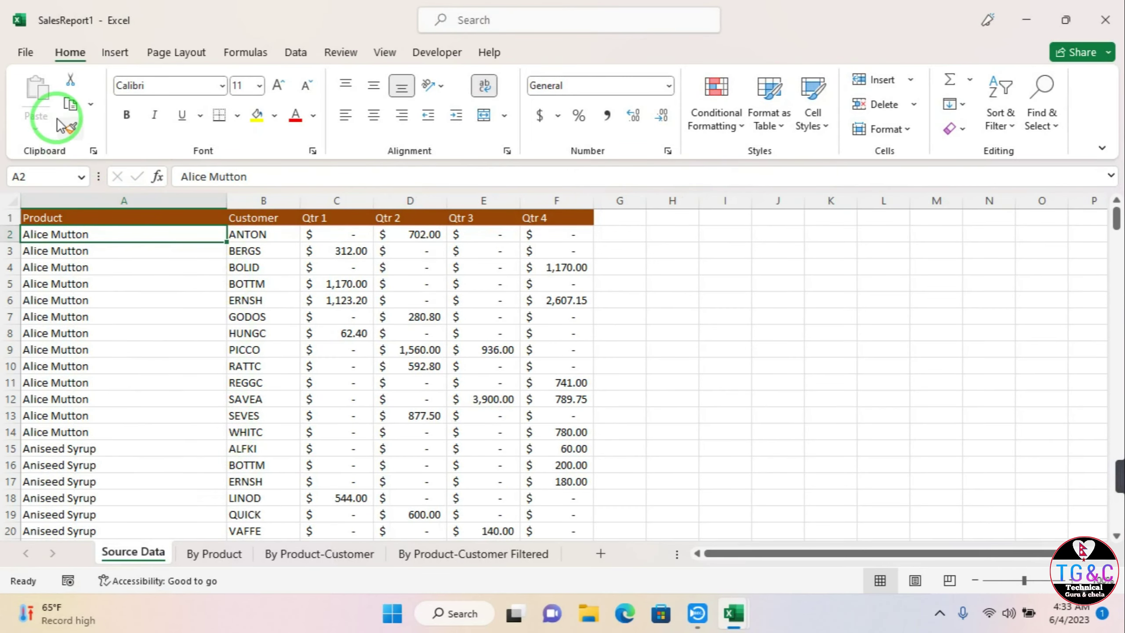
Step: Bring up SalesReport1's print preview and settings from the File page
click(30, 51)
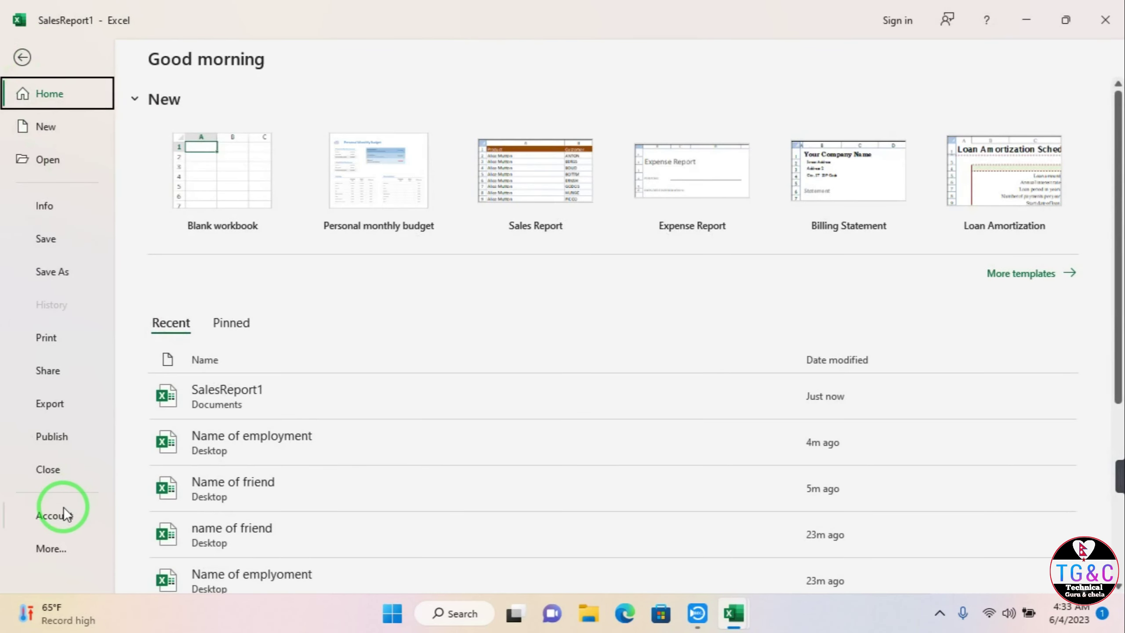
click(75, 338)
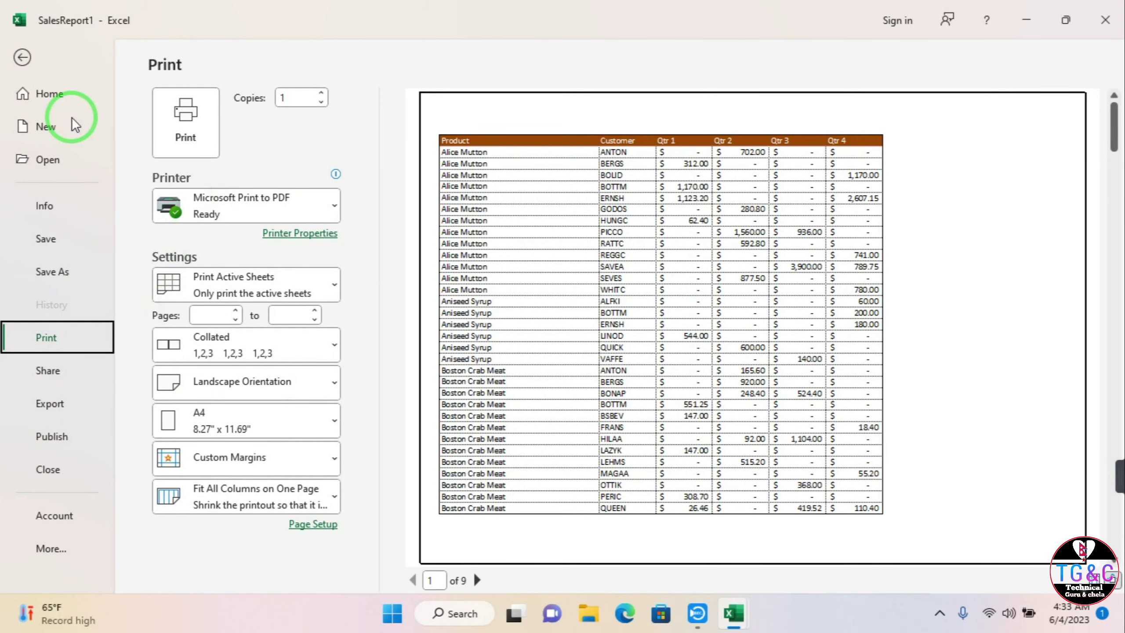
click(23, 55)
click(25, 53)
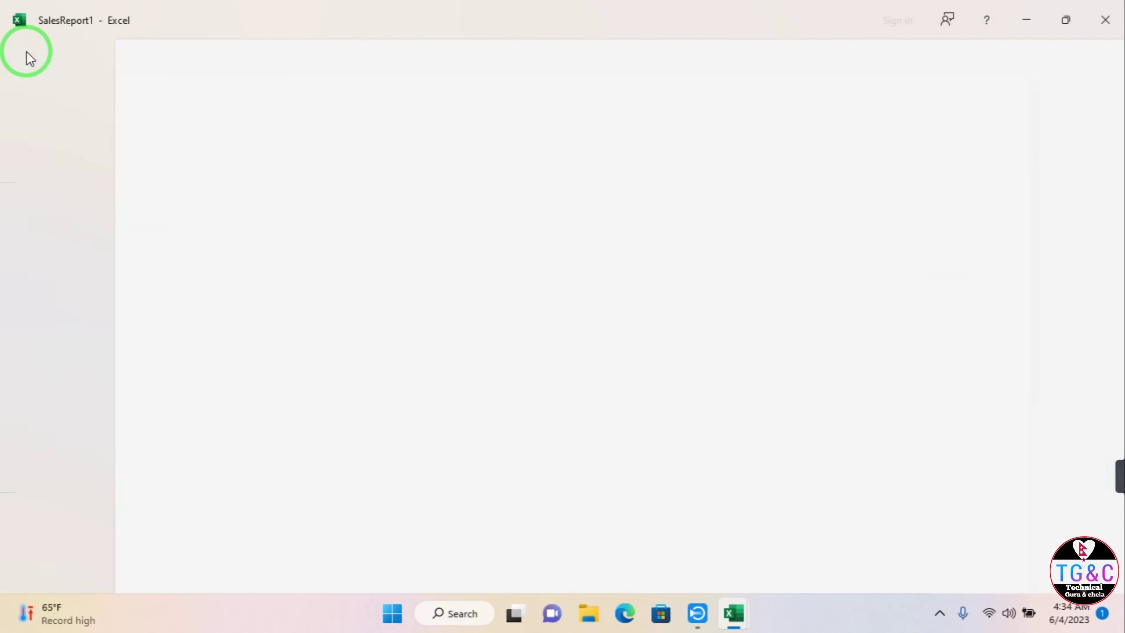
click(49, 340)
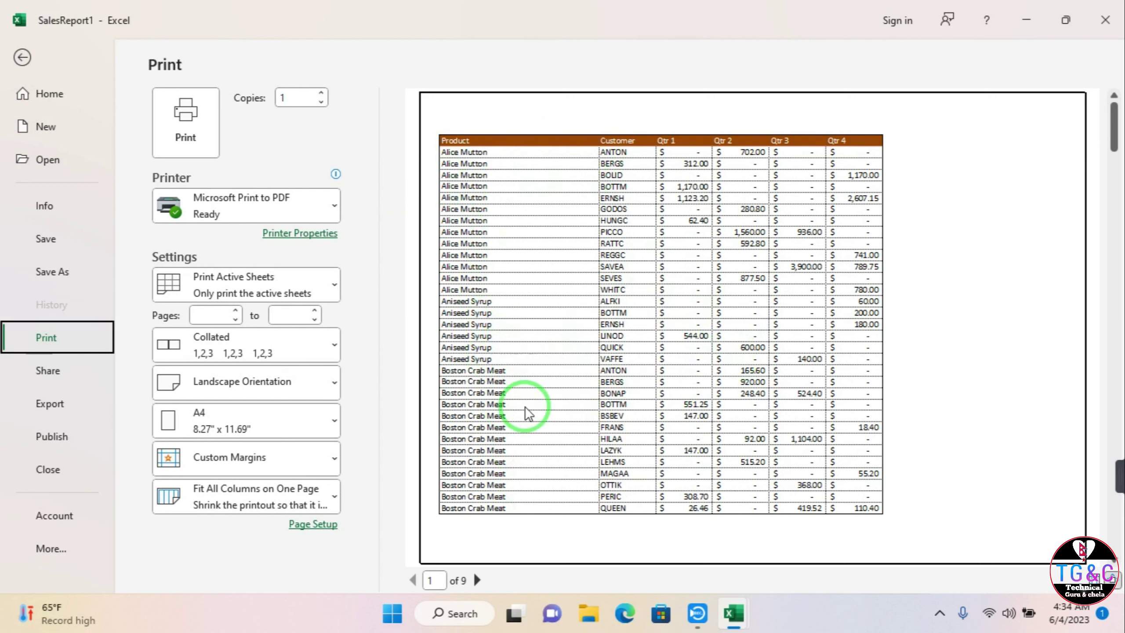
Step: Set the print page range from page 1 to page 5
click(295, 98)
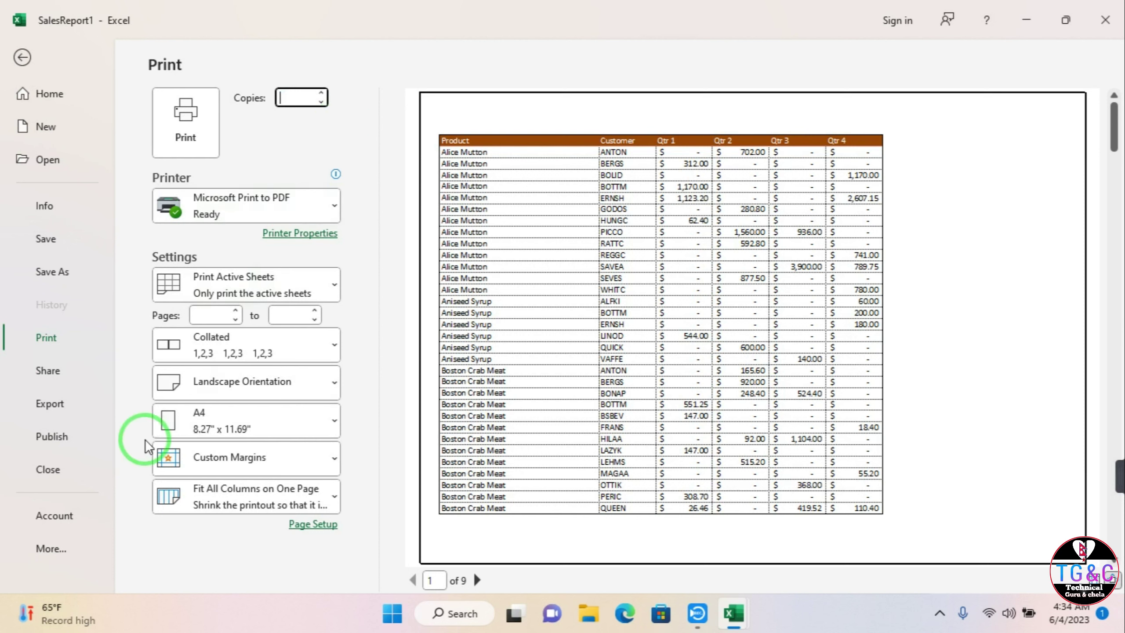
click(214, 315)
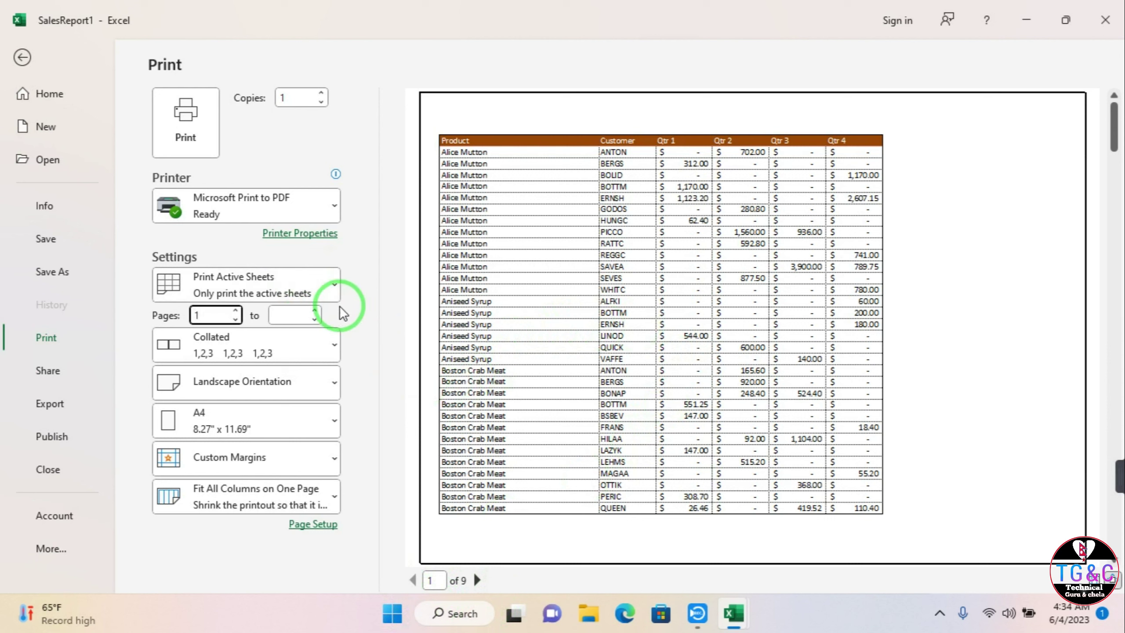
click(303, 314)
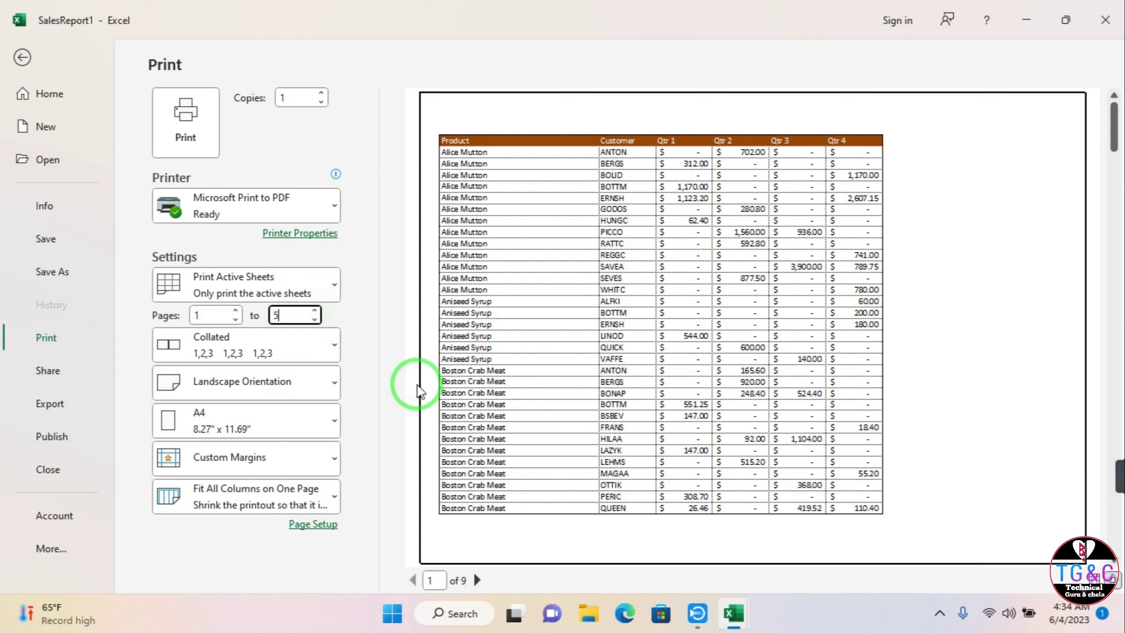
click(283, 350)
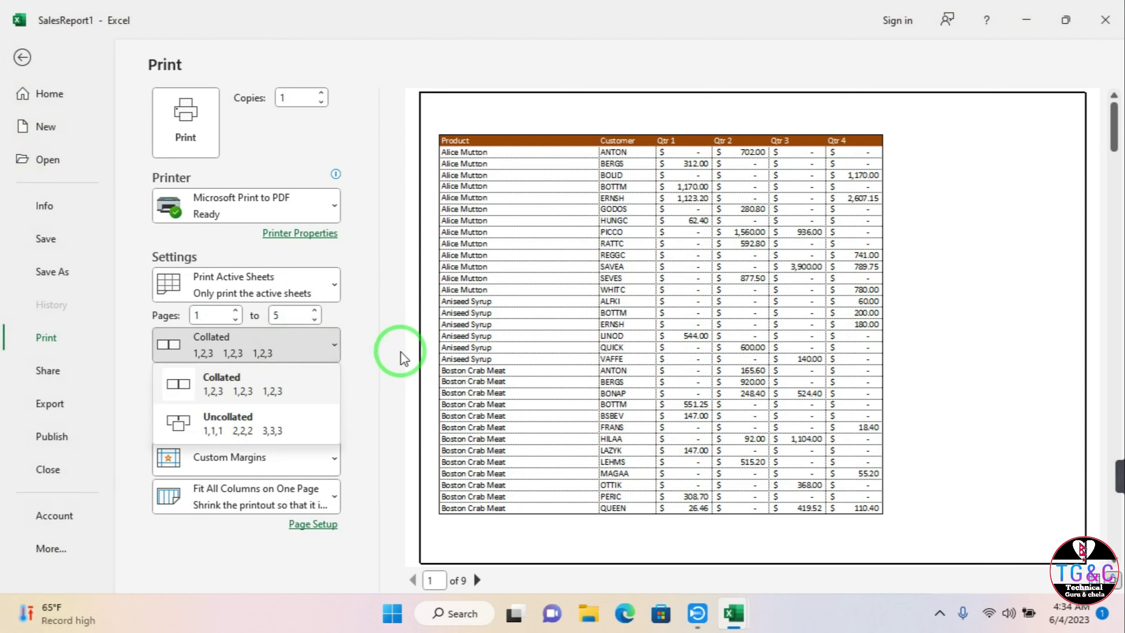
Step: Keep copies collated and change orientation to Portrait, giving a 6-page preview
click(329, 353)
click(277, 384)
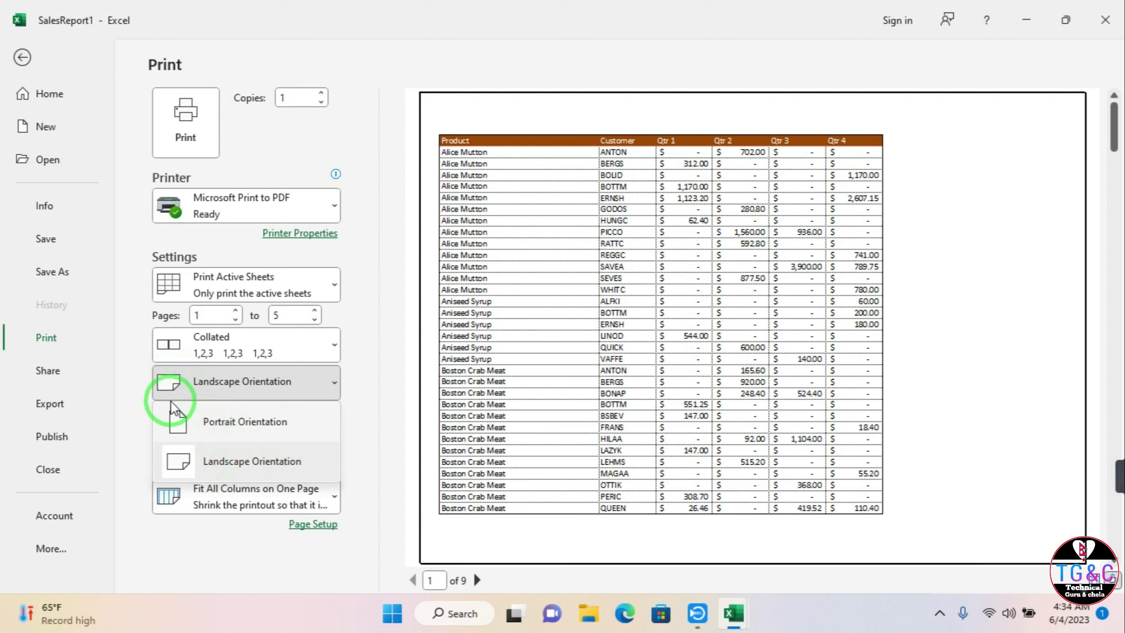
click(214, 426)
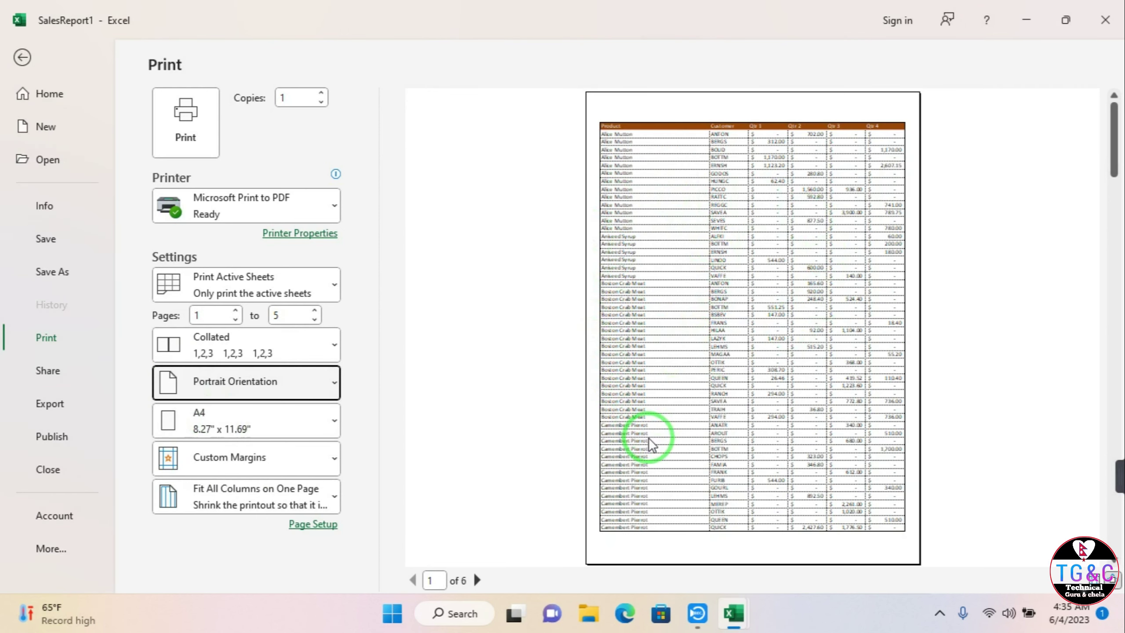
click(332, 389)
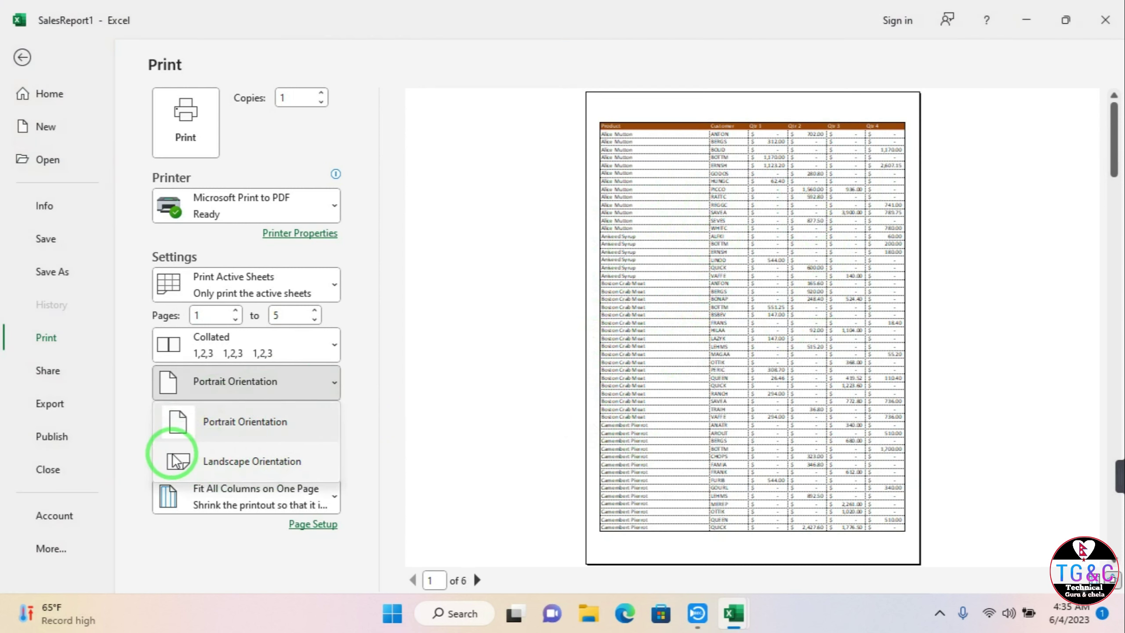
click(455, 454)
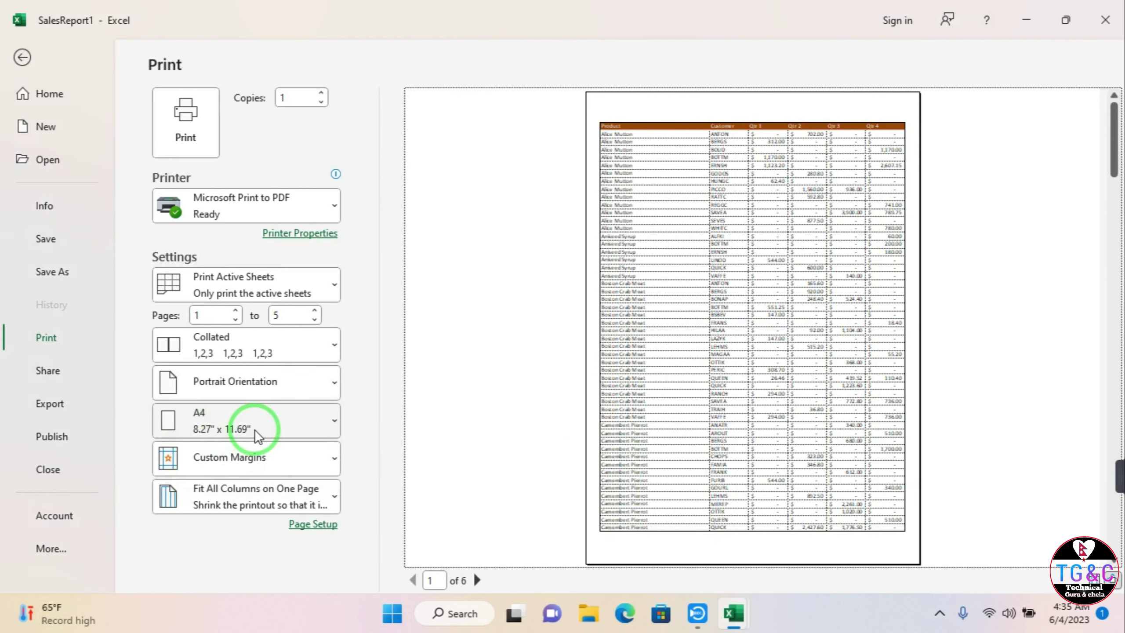
click(295, 427)
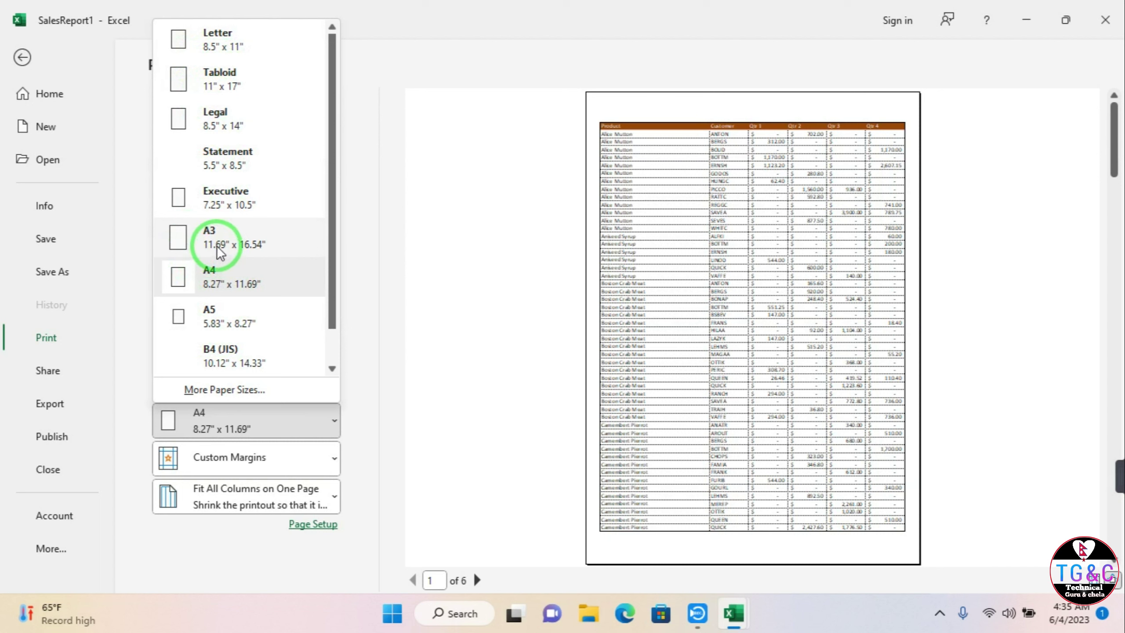
Step: Try Narrow and Normal margins, then apply Last Custom Setting (0.75" top, 0" bottom)
click(225, 426)
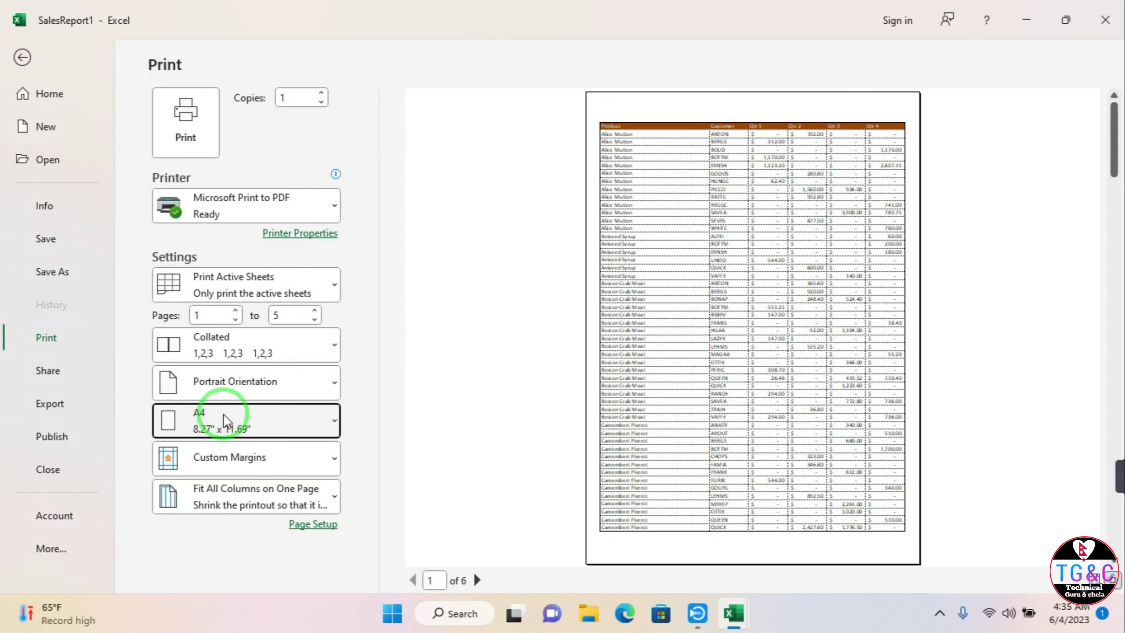
click(224, 459)
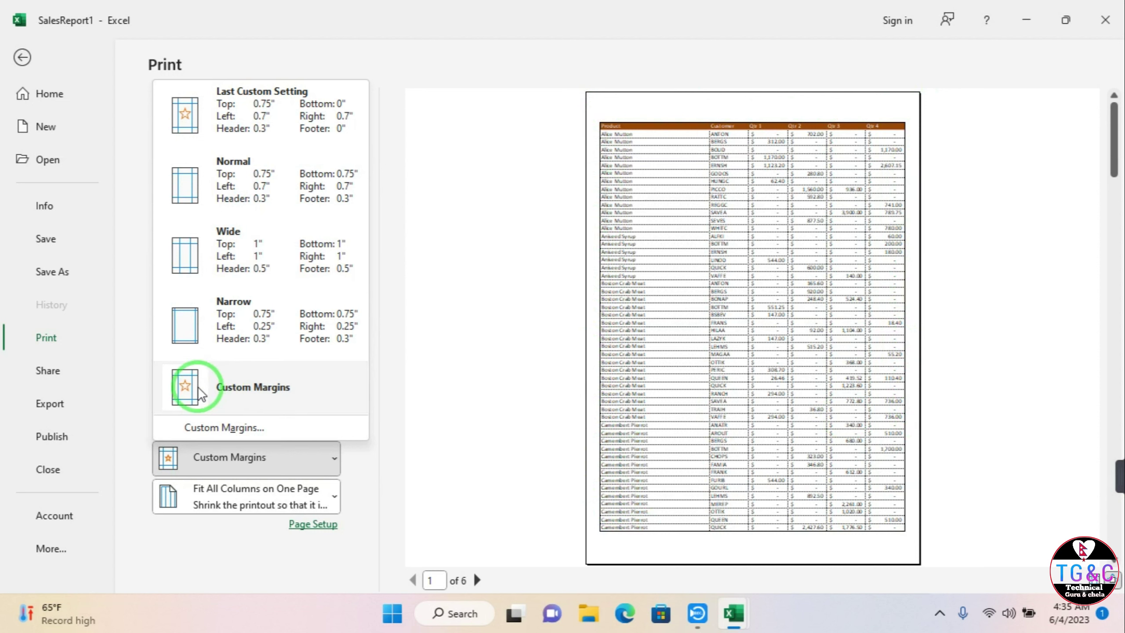
click(195, 341)
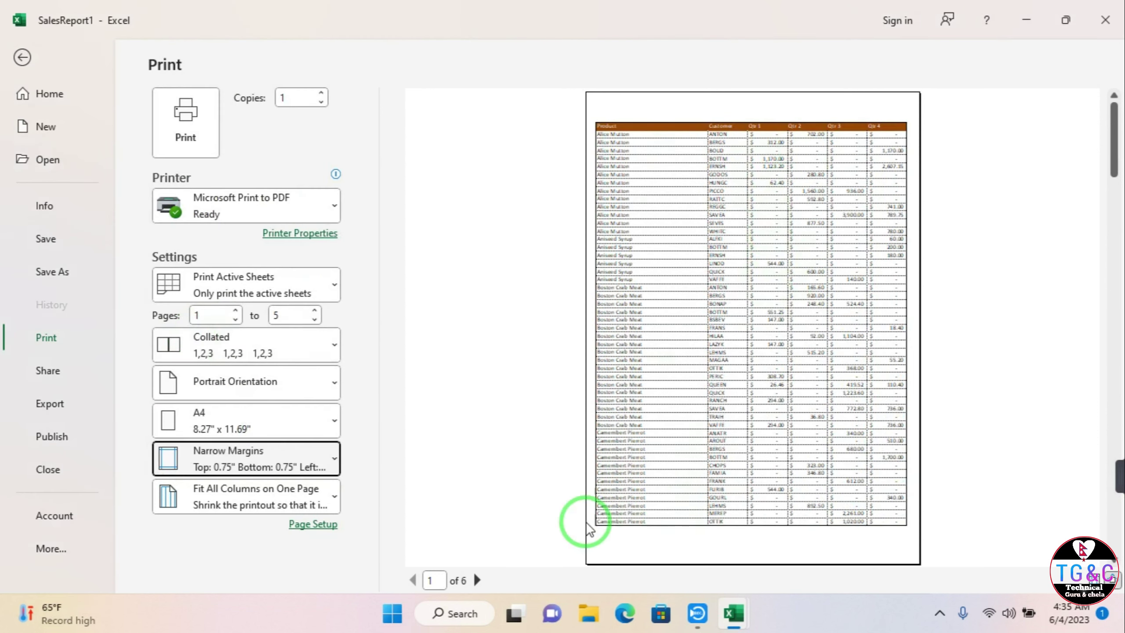
click(239, 454)
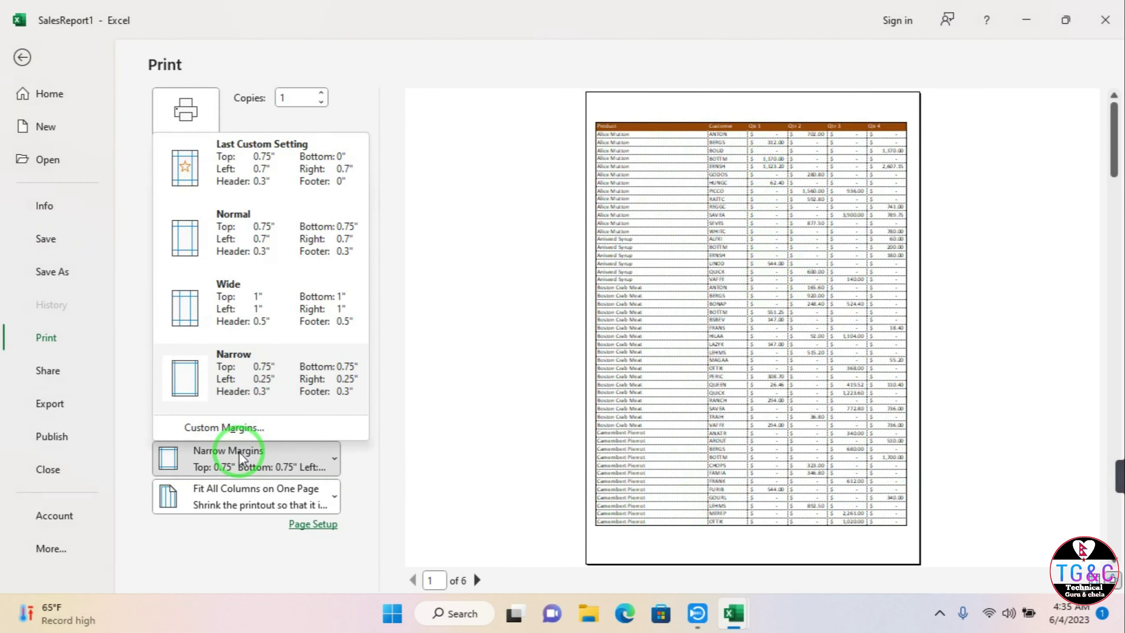
click(185, 246)
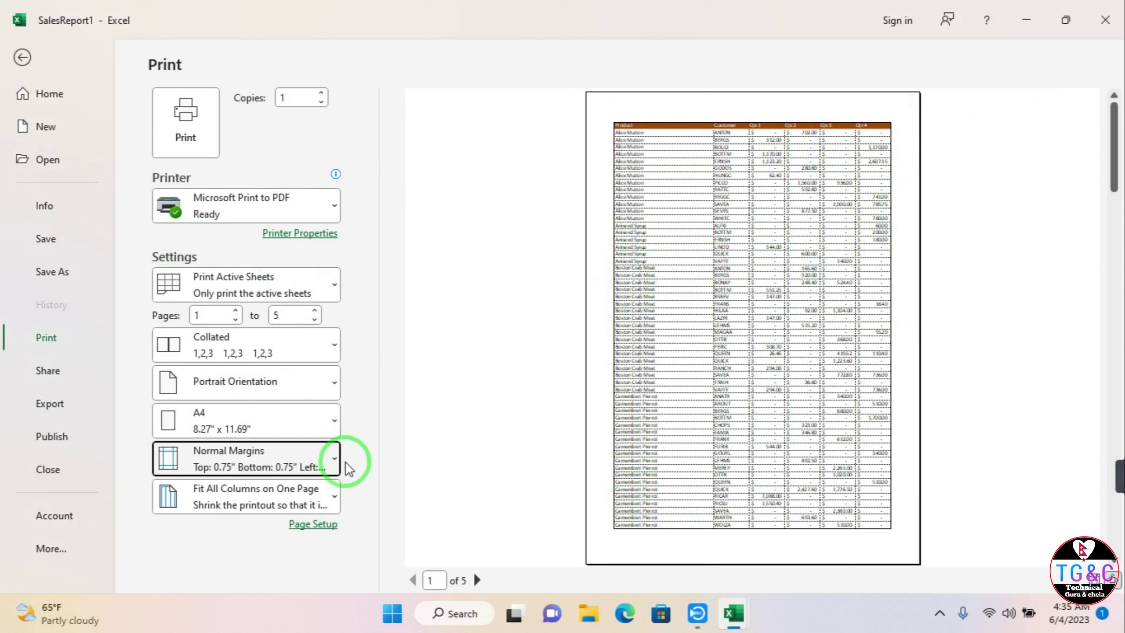
click(325, 466)
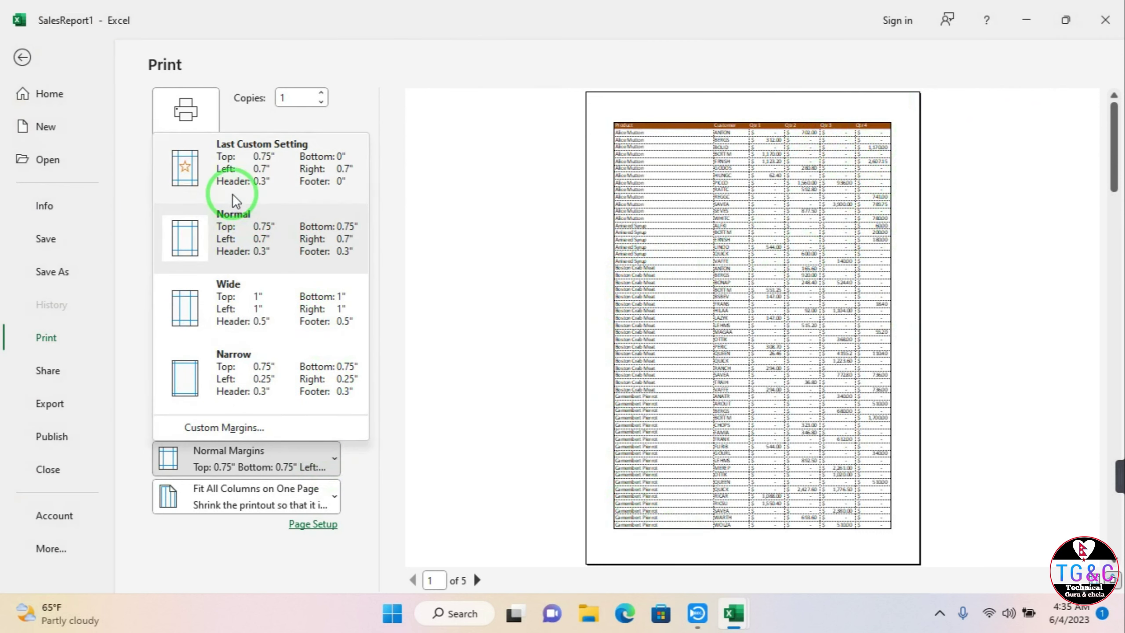
click(233, 177)
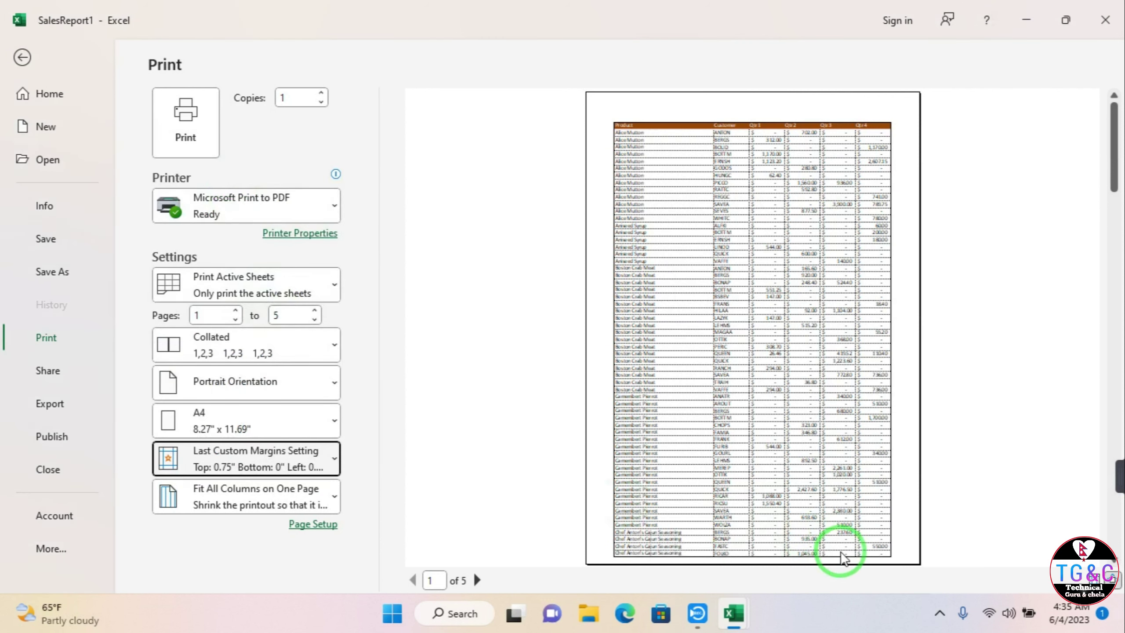
Step: Review the Custom Margins settings in Page Setup and close it unchanged
click(305, 451)
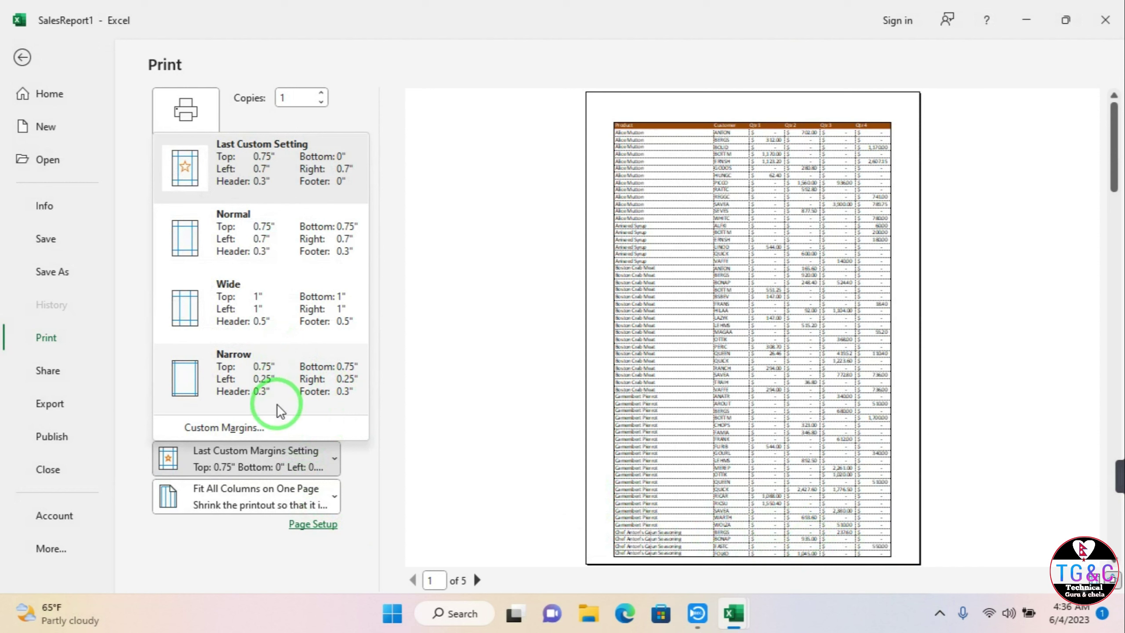
click(225, 428)
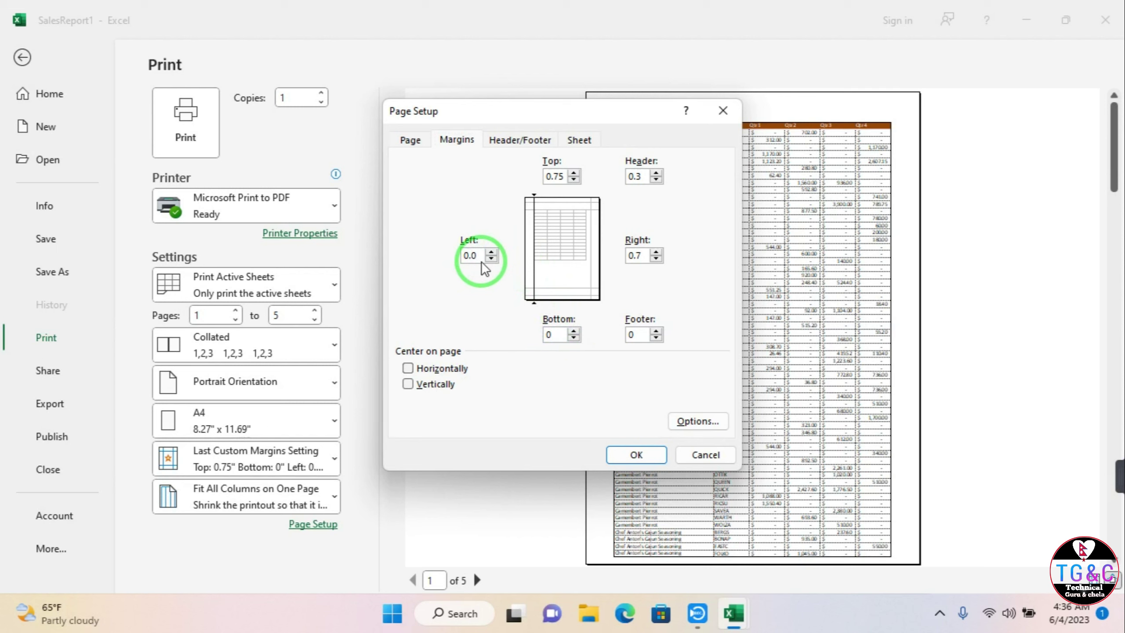
click(723, 117)
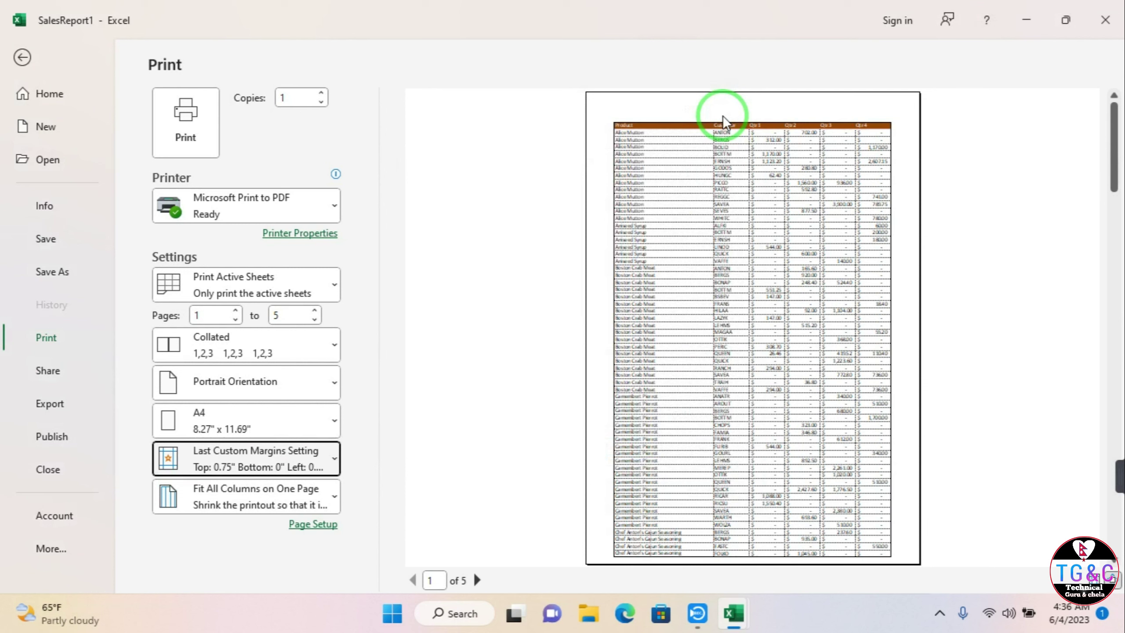
click(226, 469)
click(474, 497)
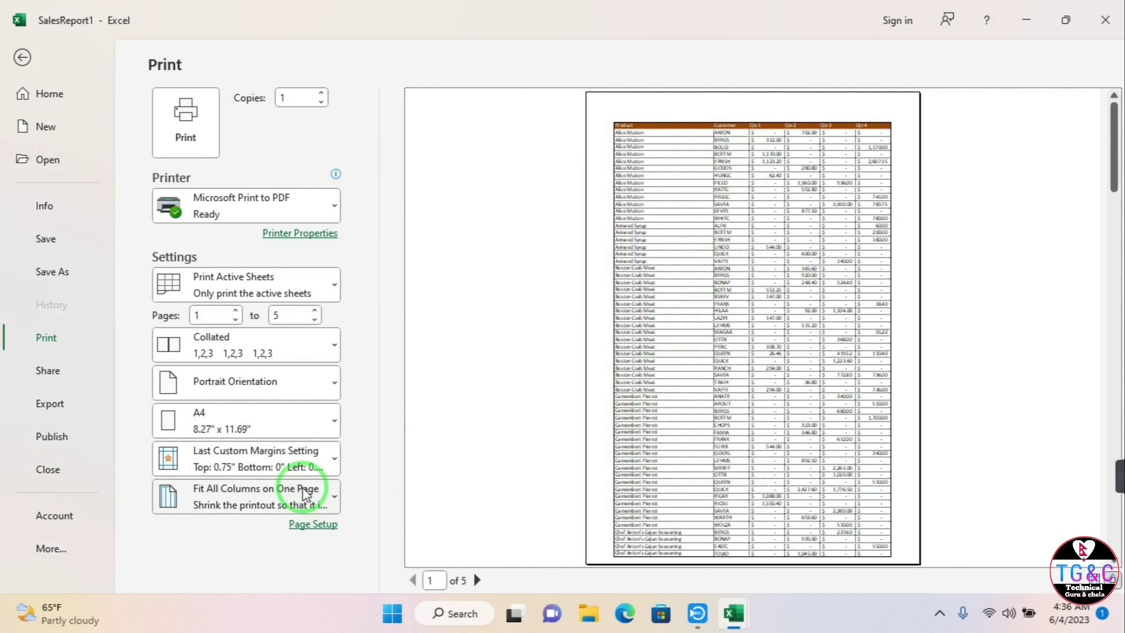
Step: Preview the printout with Fit Sheet on One Page, then Fit All Columns on One Page
click(302, 487)
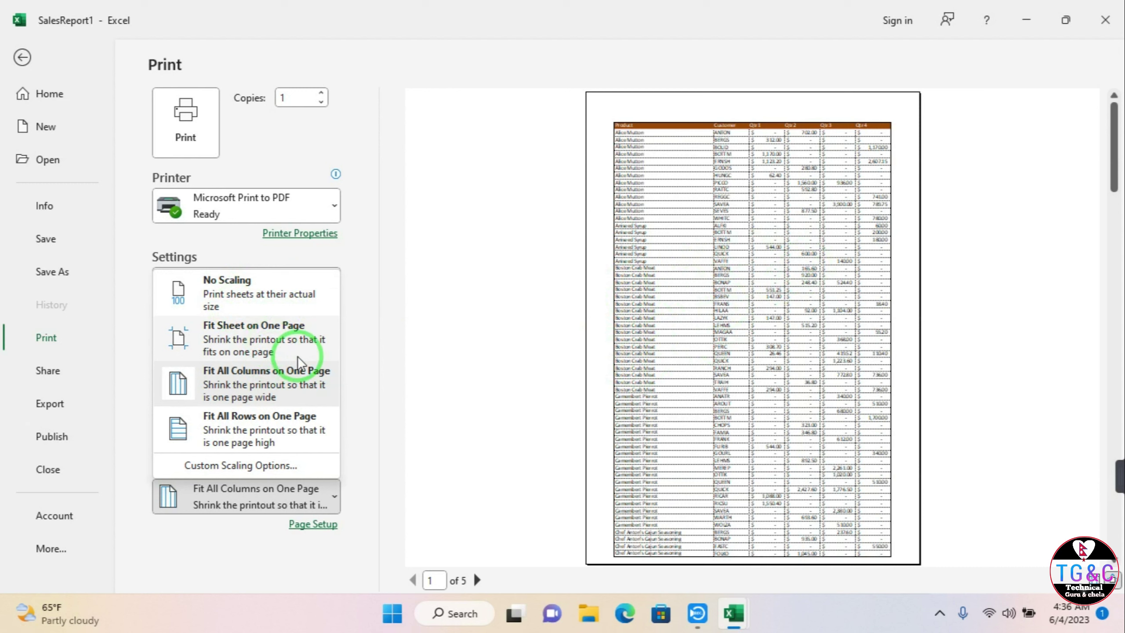
click(269, 343)
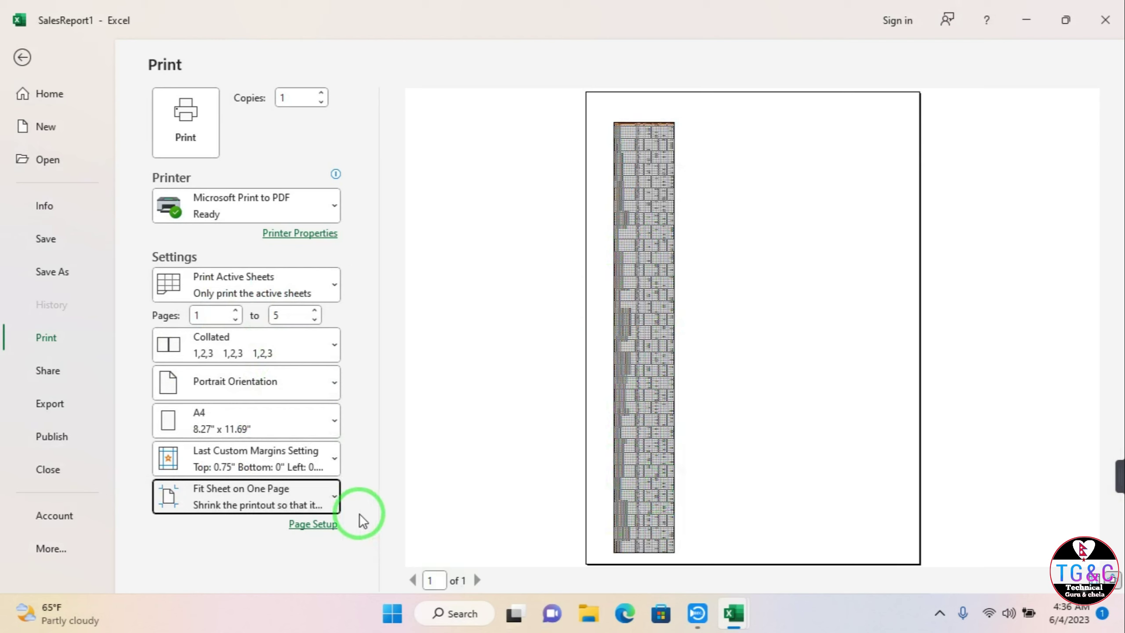
click(330, 494)
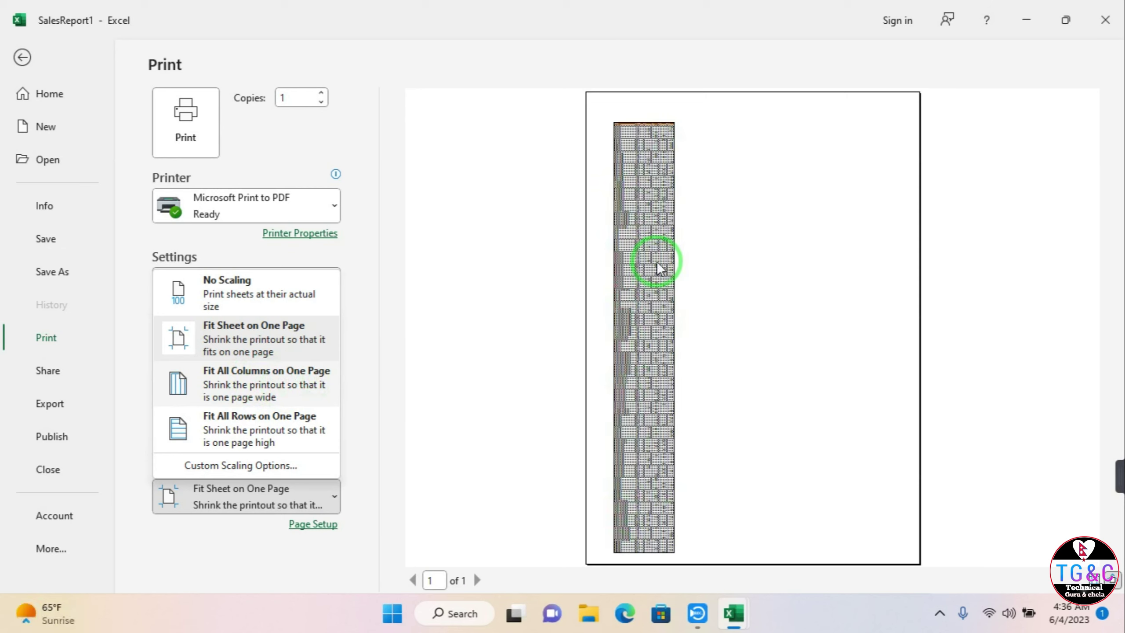
click(326, 387)
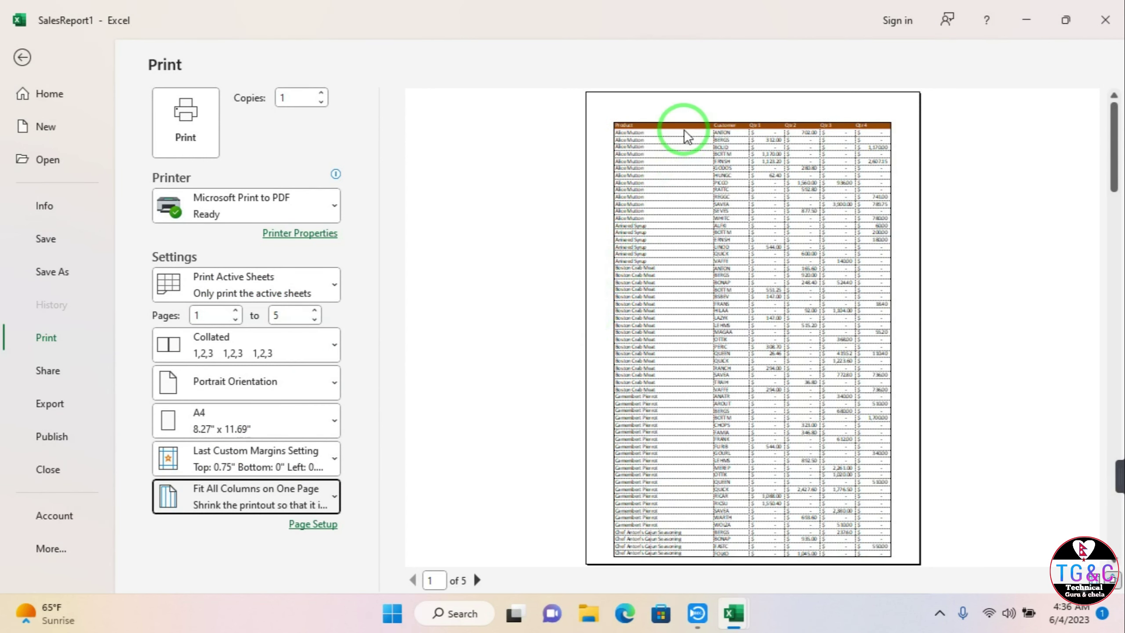
scroll(731, 466, down, 3)
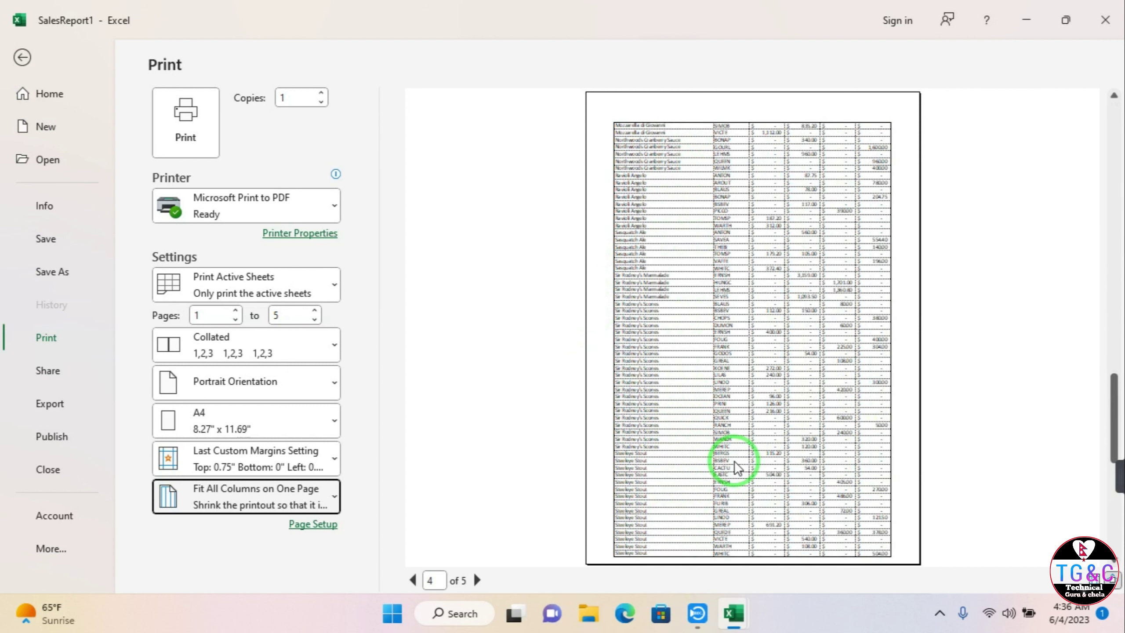
scroll(736, 468, down, 1)
scroll(736, 467, up, 2)
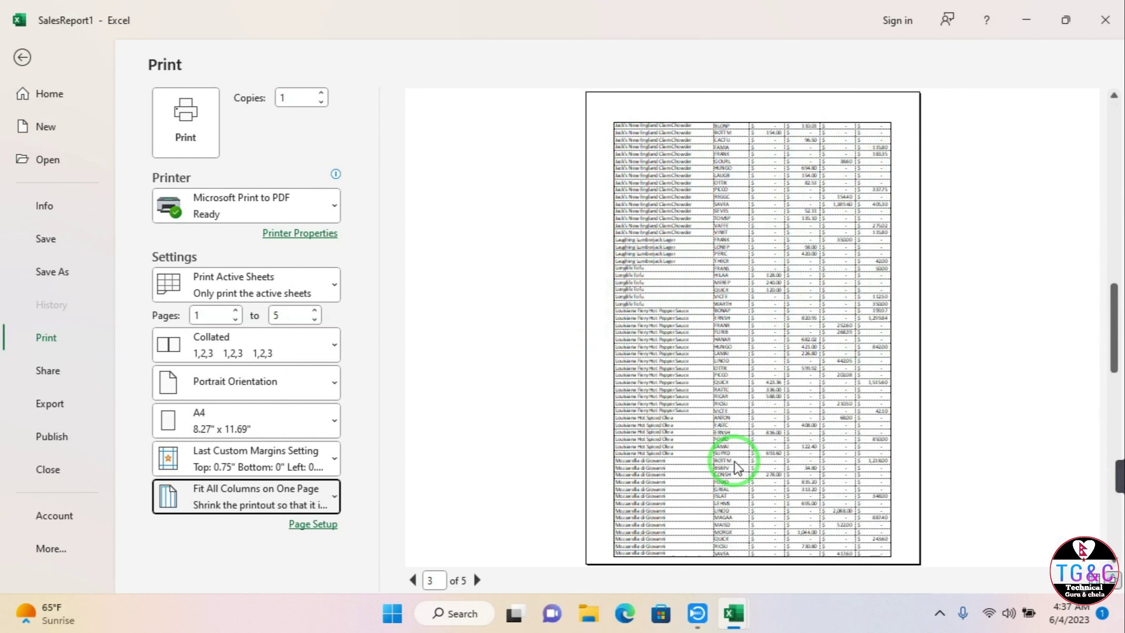
scroll(736, 468, up, 2)
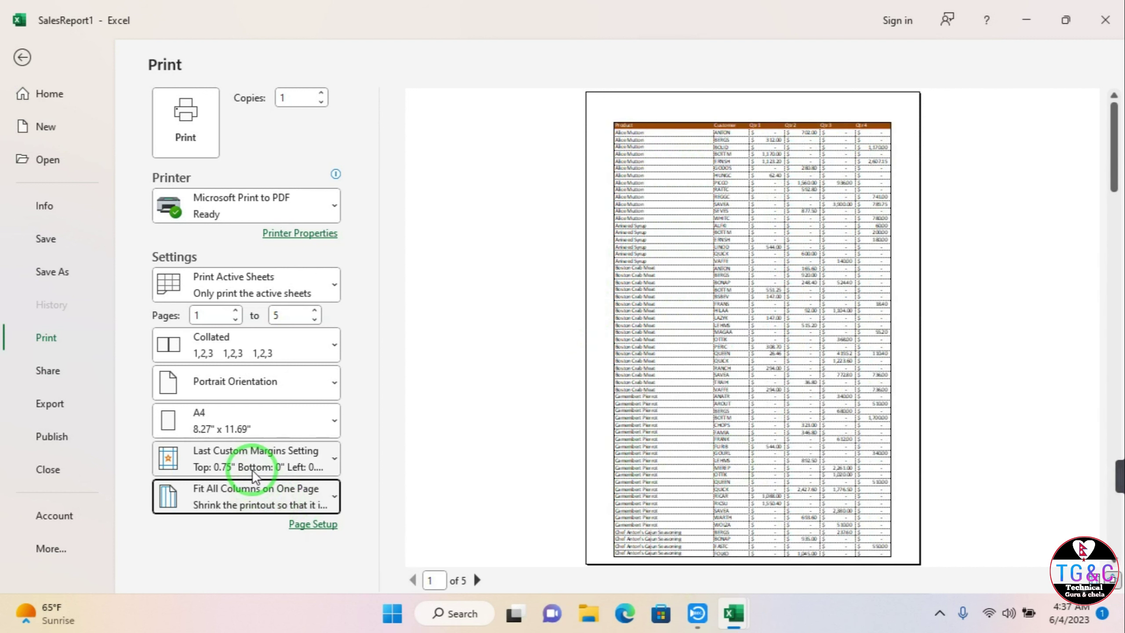
Step: Try Fit All Rows on One Page, then settle on No Scaling at actual size
click(258, 500)
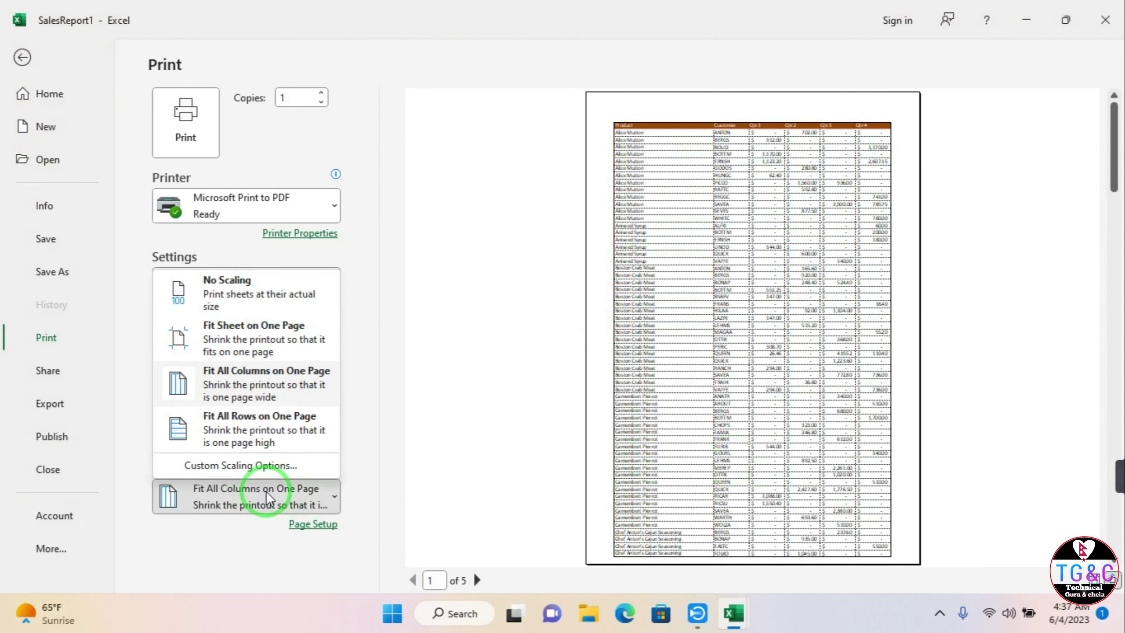
click(254, 431)
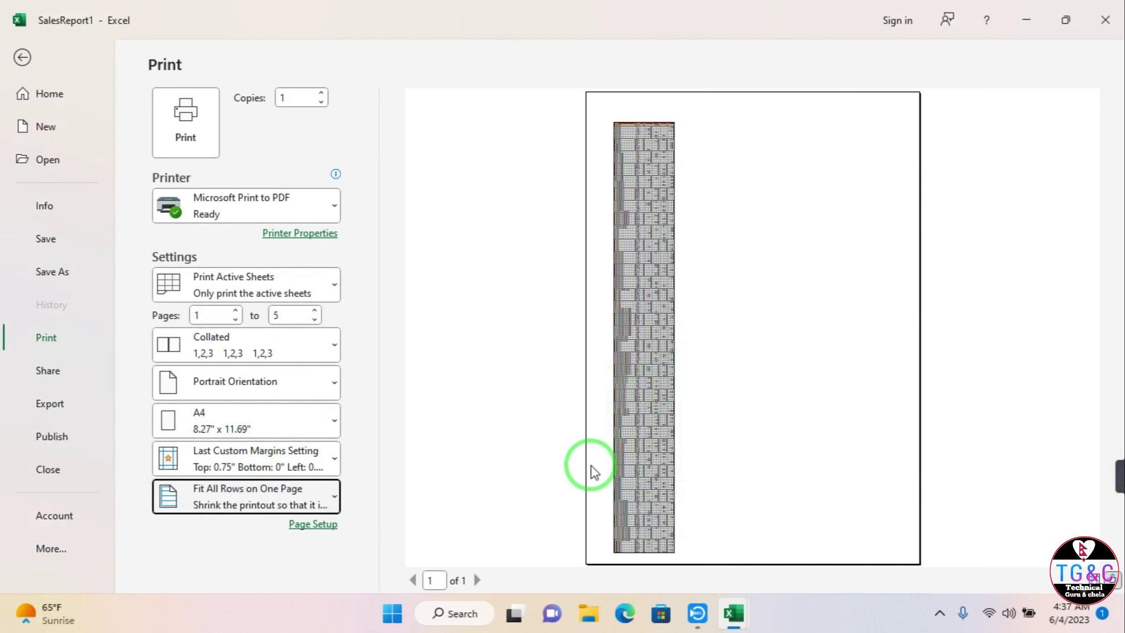
click(328, 495)
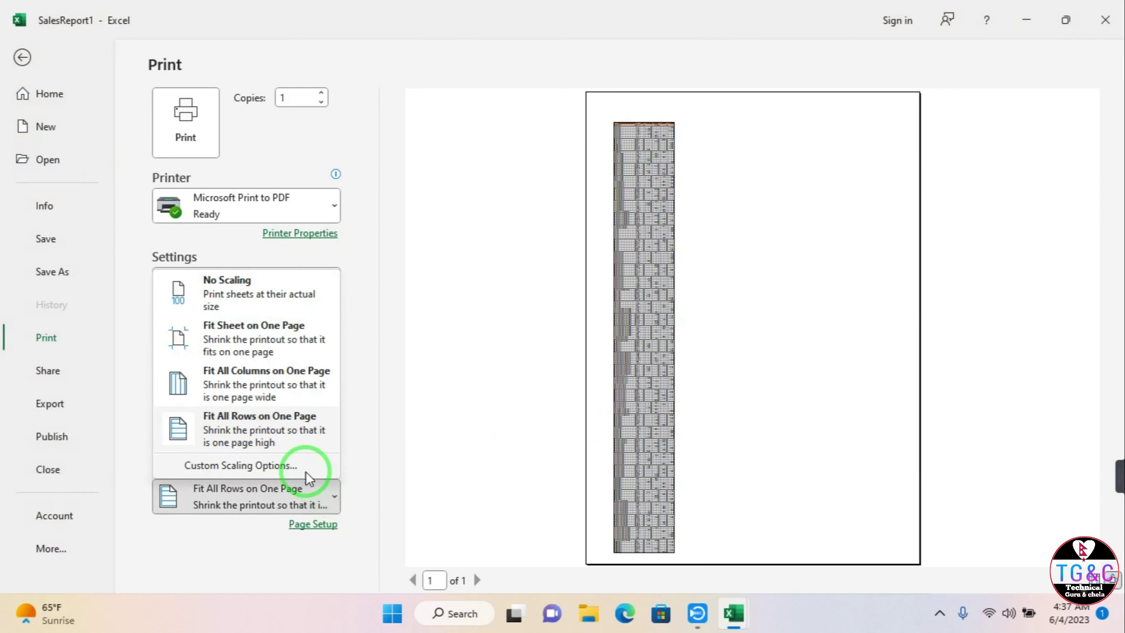
click(300, 294)
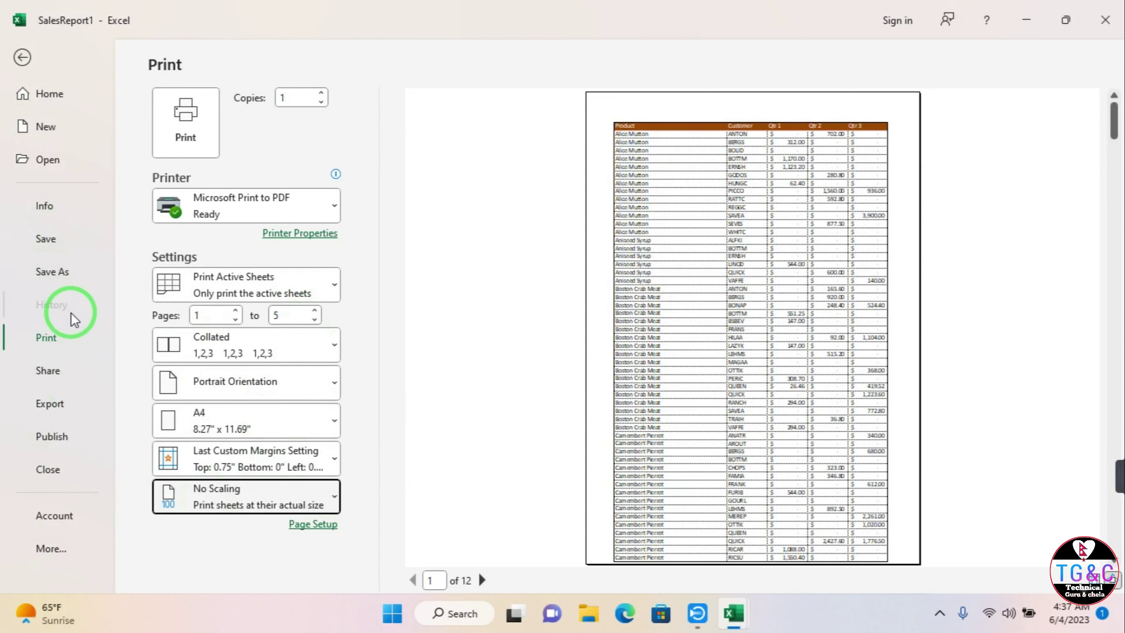
Step: Visit the workbook's Share page, then minimize Excel with Windows+D to show the desktop
click(66, 372)
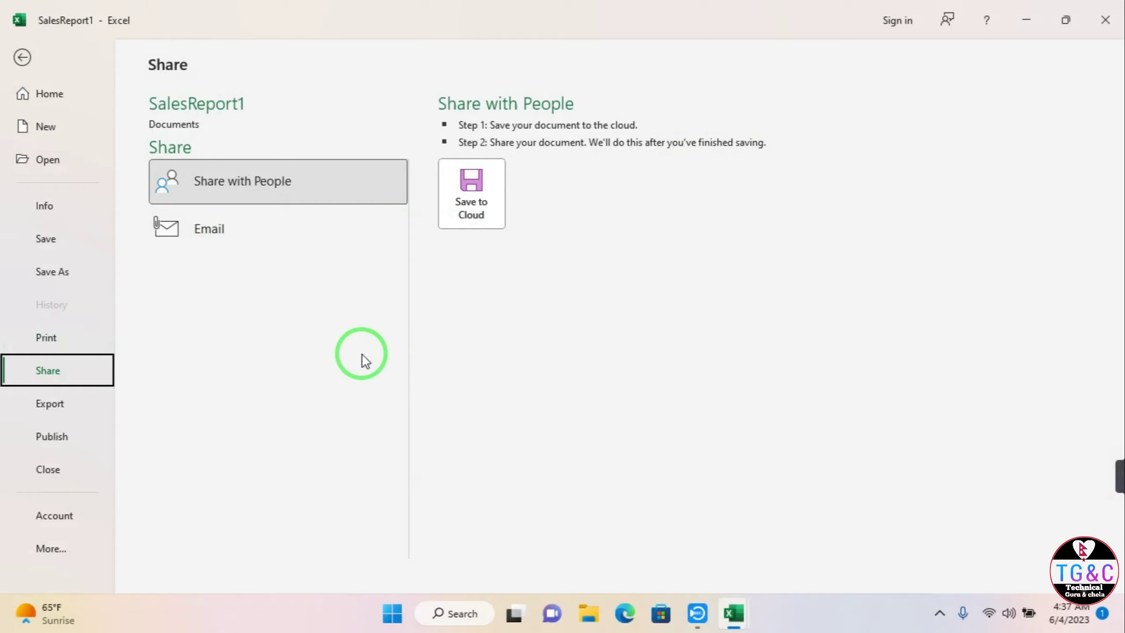
key(super+d)
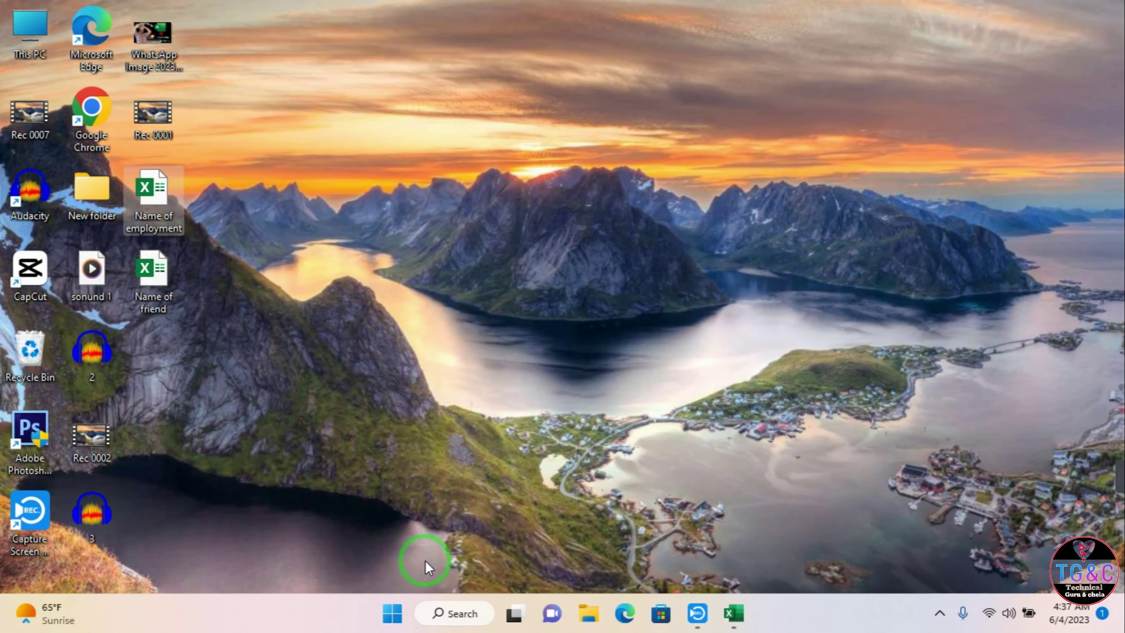
Step: Open WhatsApp and the contact's chat, then drag in and send Name of friend.xlsx
click(443, 614)
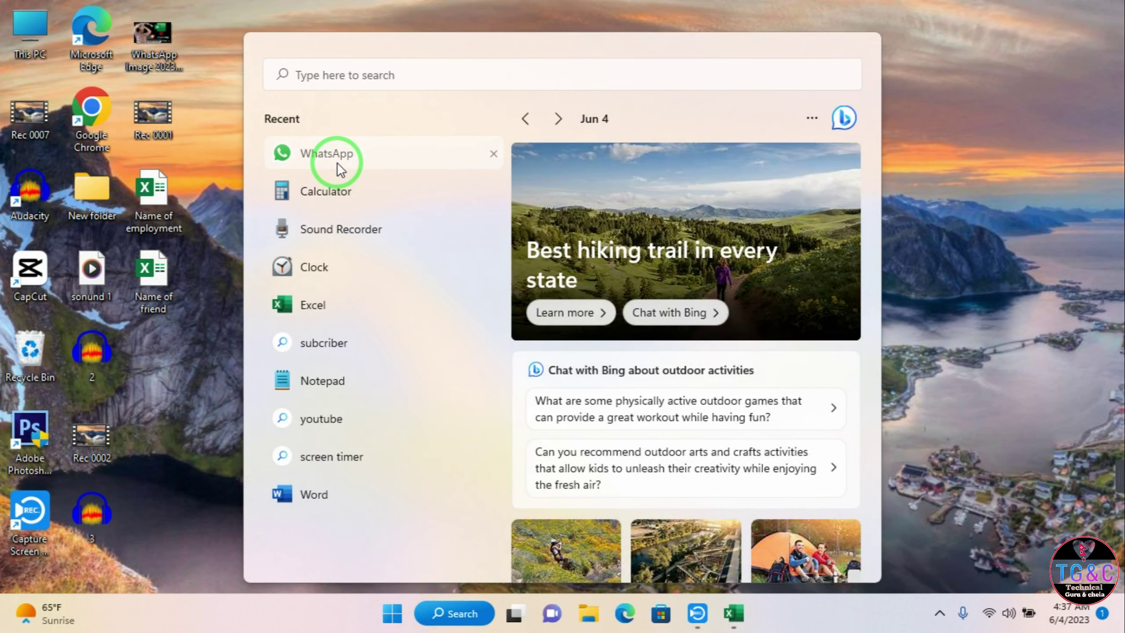
click(338, 164)
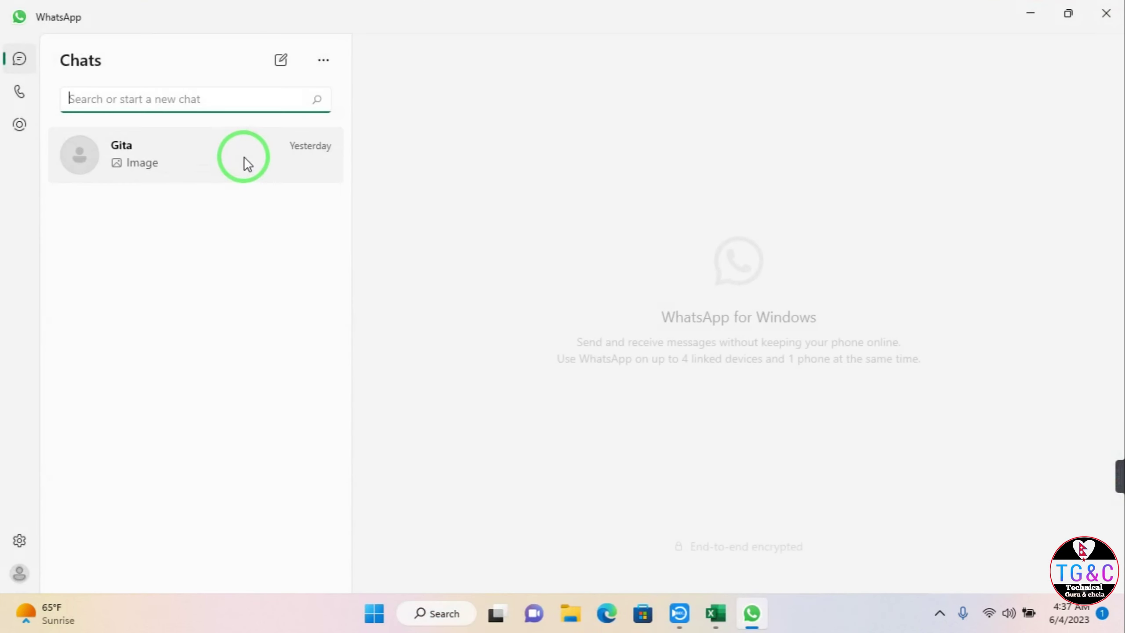
click(246, 164)
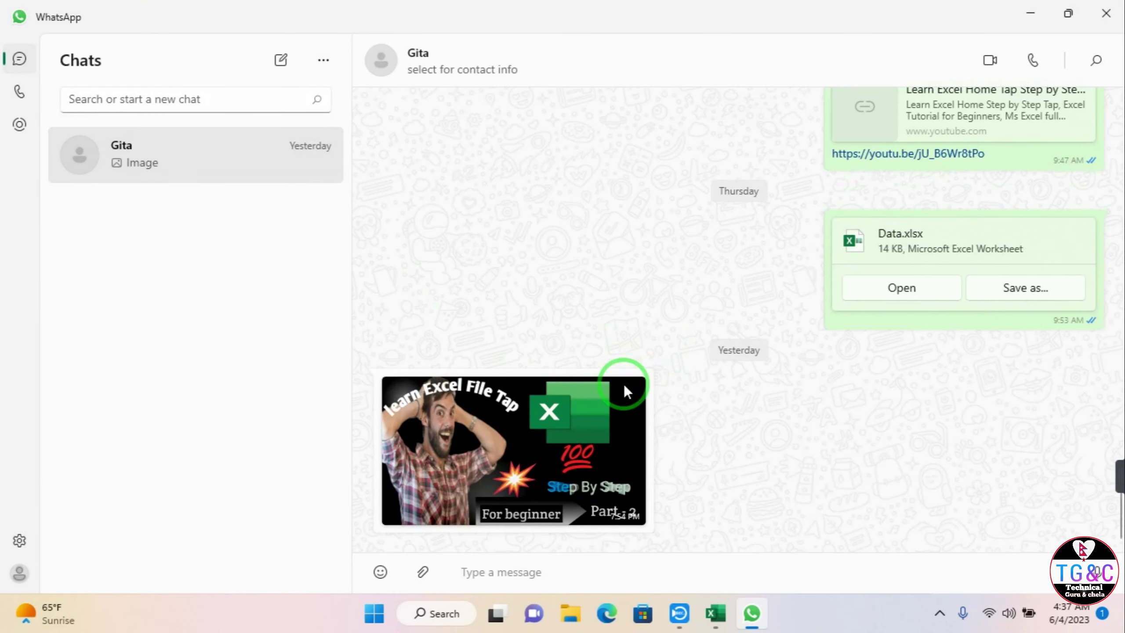
key(super+d)
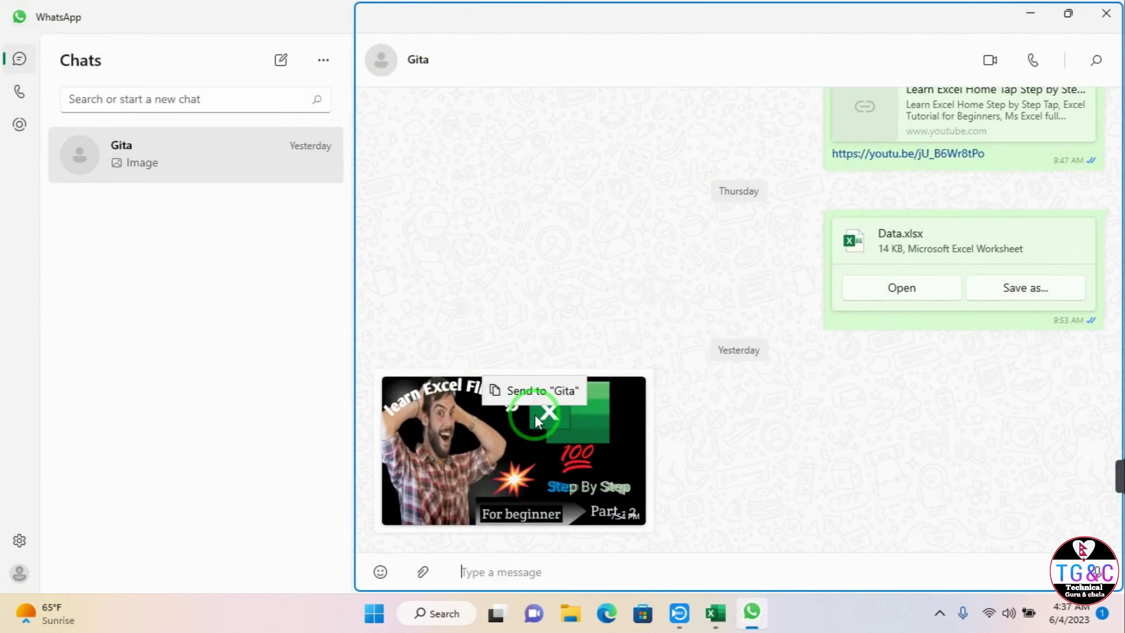
drag(534, 415, 607, 452)
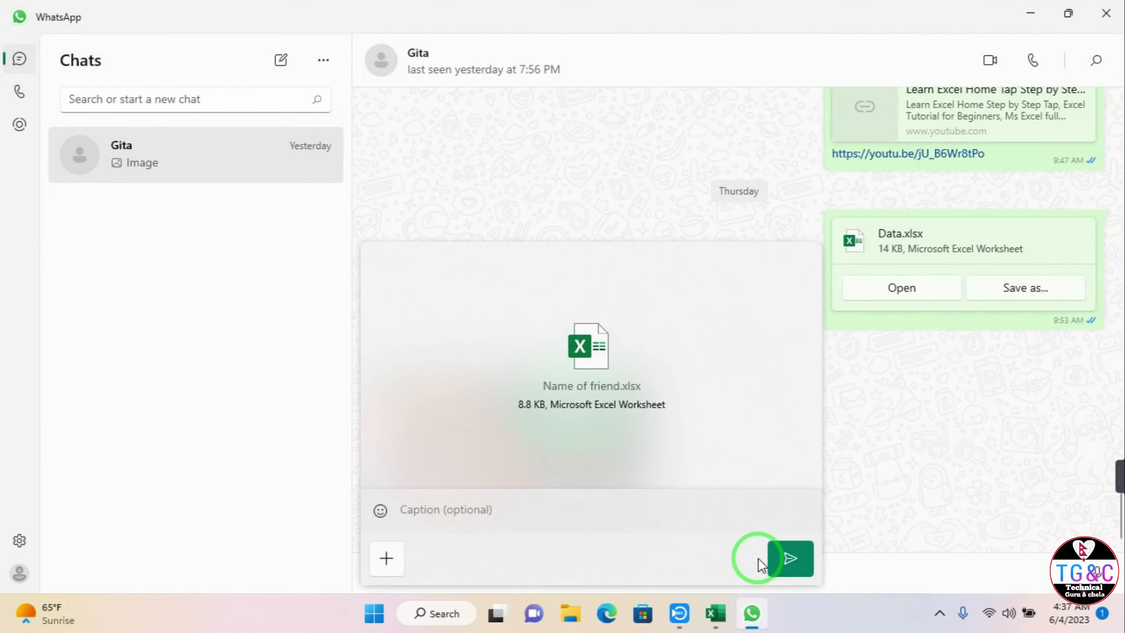
click(792, 559)
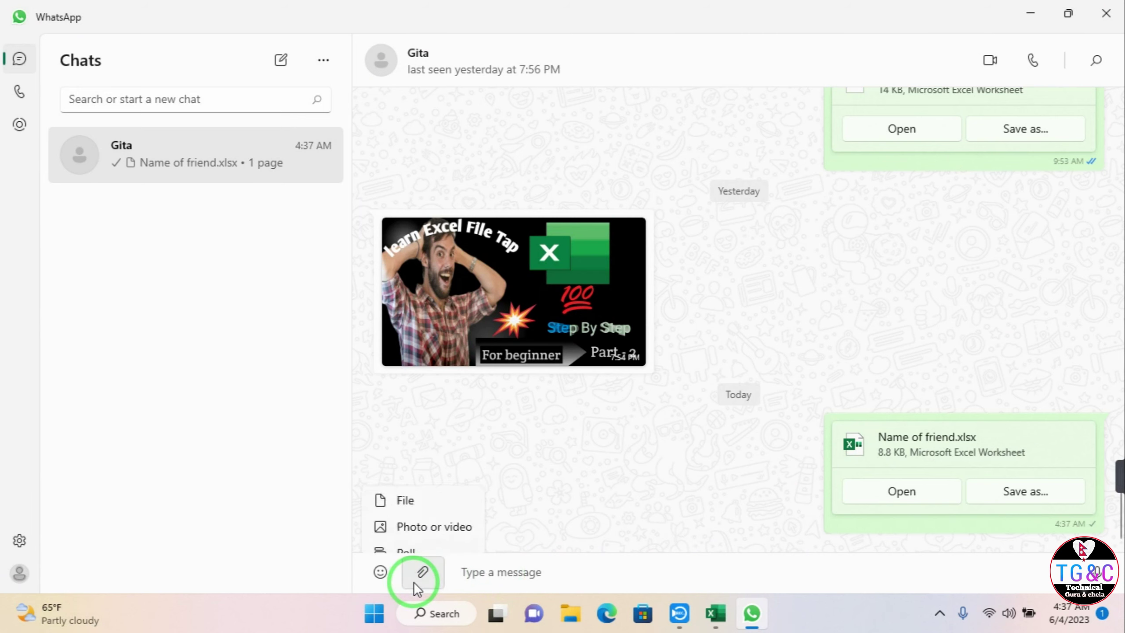
Step: Attach Name of employment.xlsx from the computer and send it in the chat
click(443, 436)
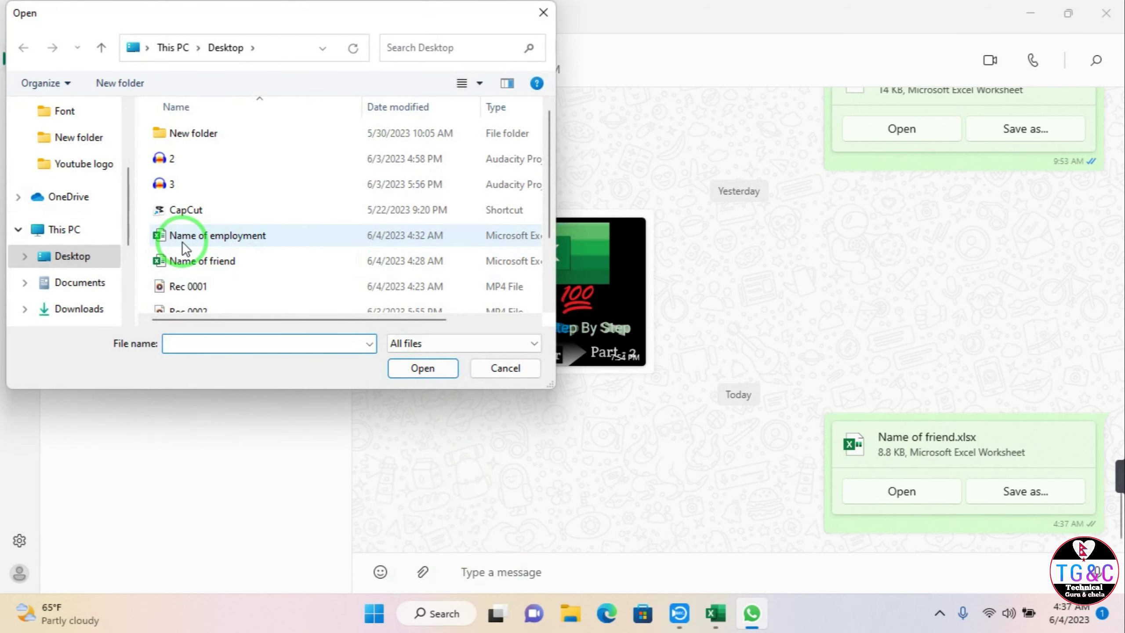
click(184, 242)
click(401, 370)
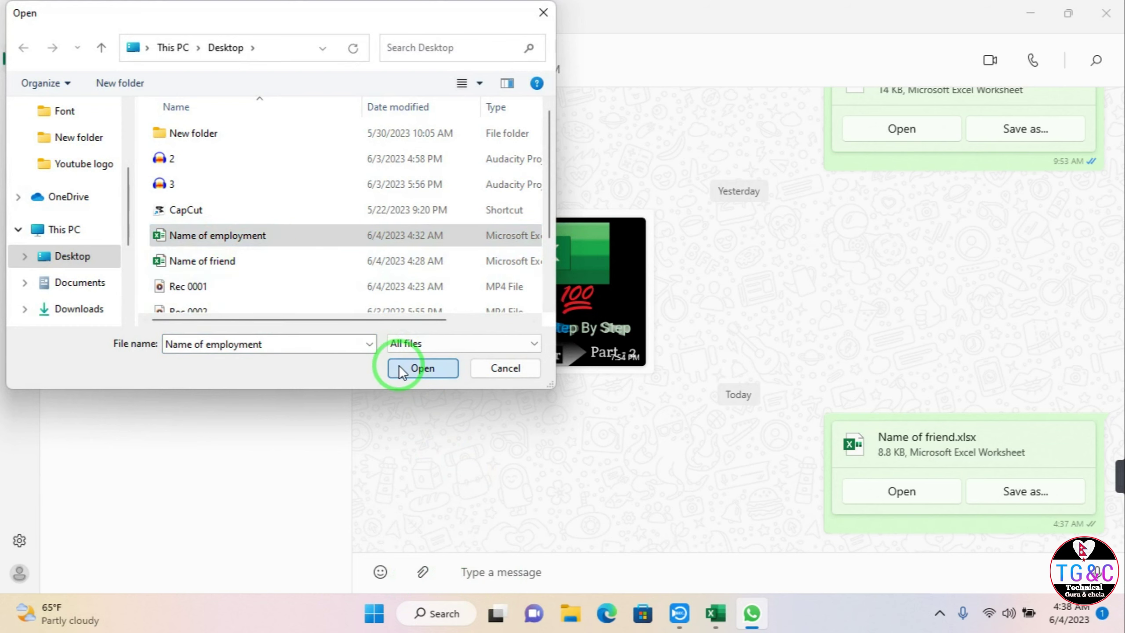
click(791, 560)
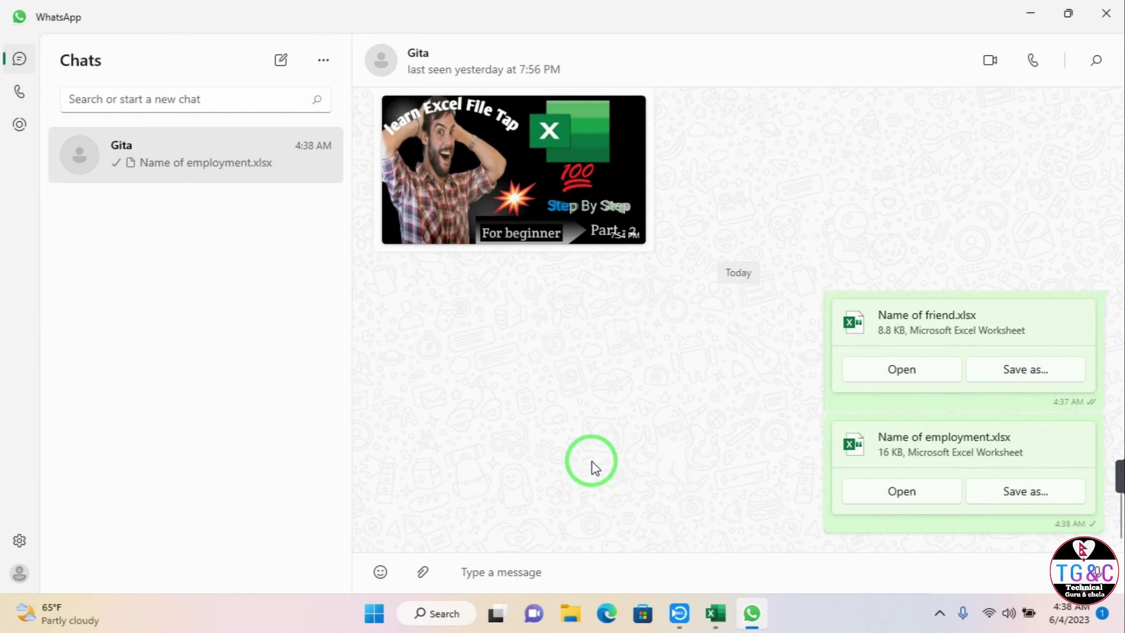
Step: Minimize WhatsApp and bring up the open-windows view for switching
key(super+d)
key(super+Tab)
key(Escape)
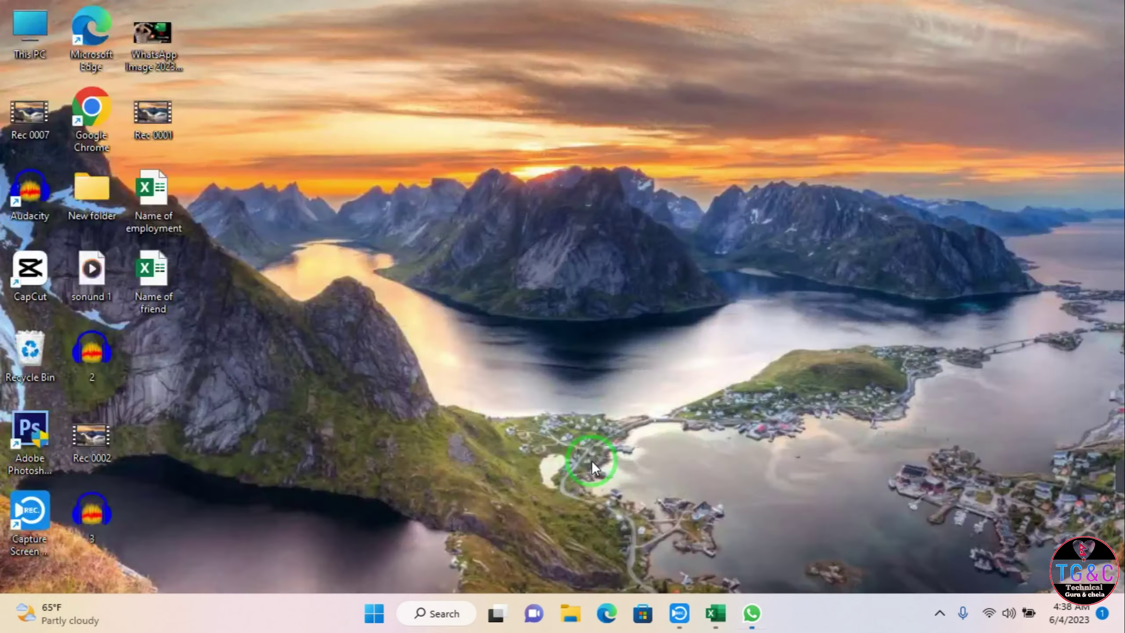
key(super+d)
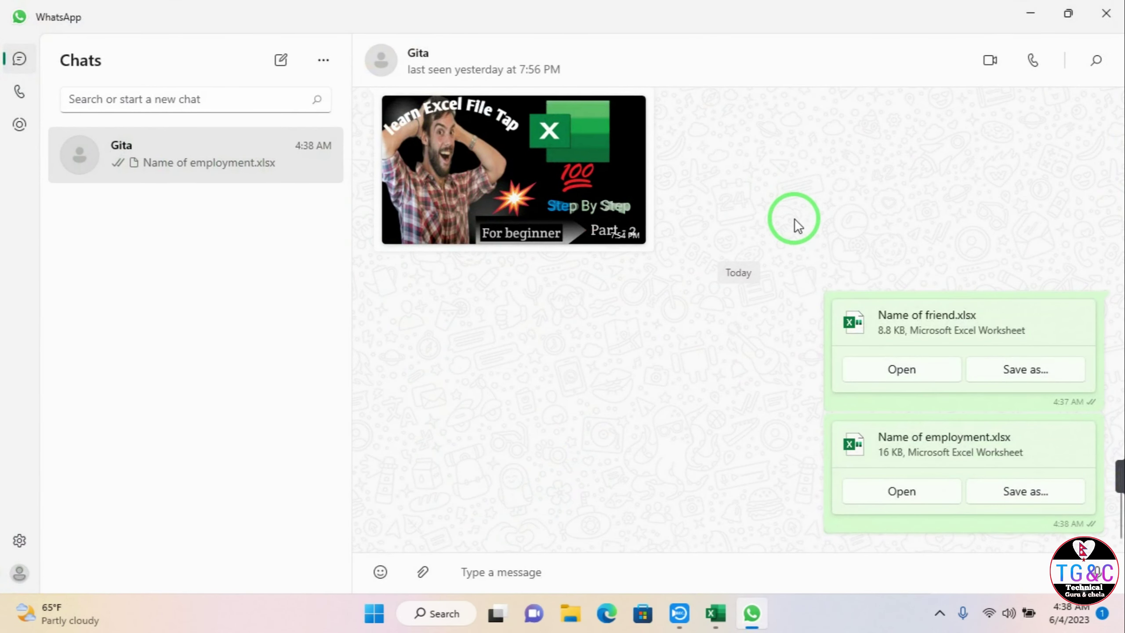
key(super+d)
key(super+Tab)
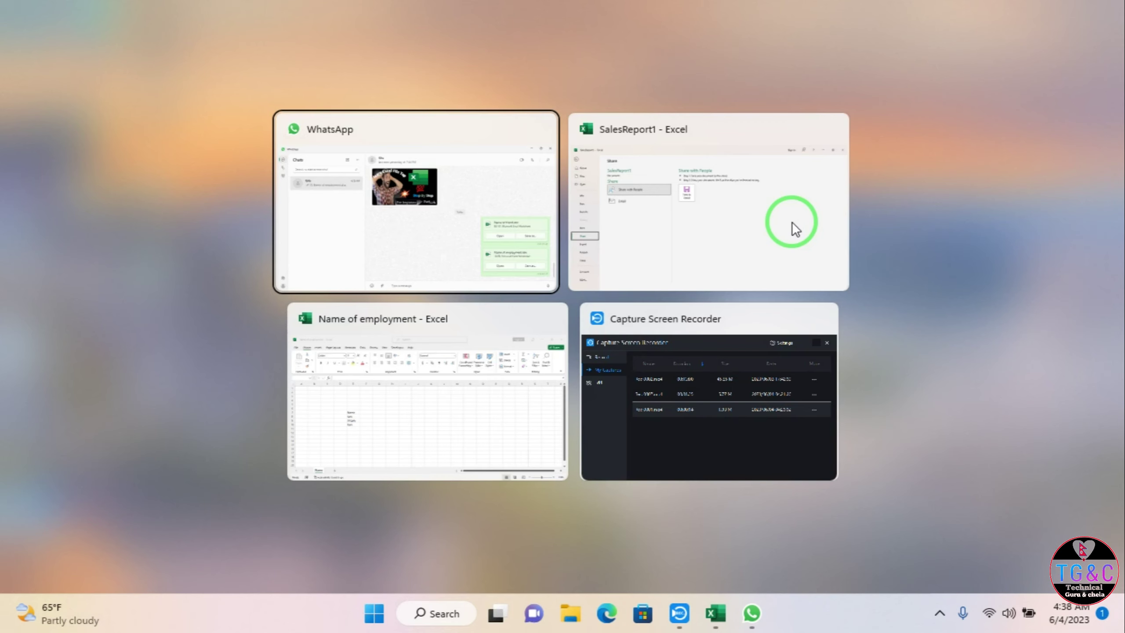
Step: Switch to SalesReport1, review Export > Change File Type options, and return to Source Data
click(793, 223)
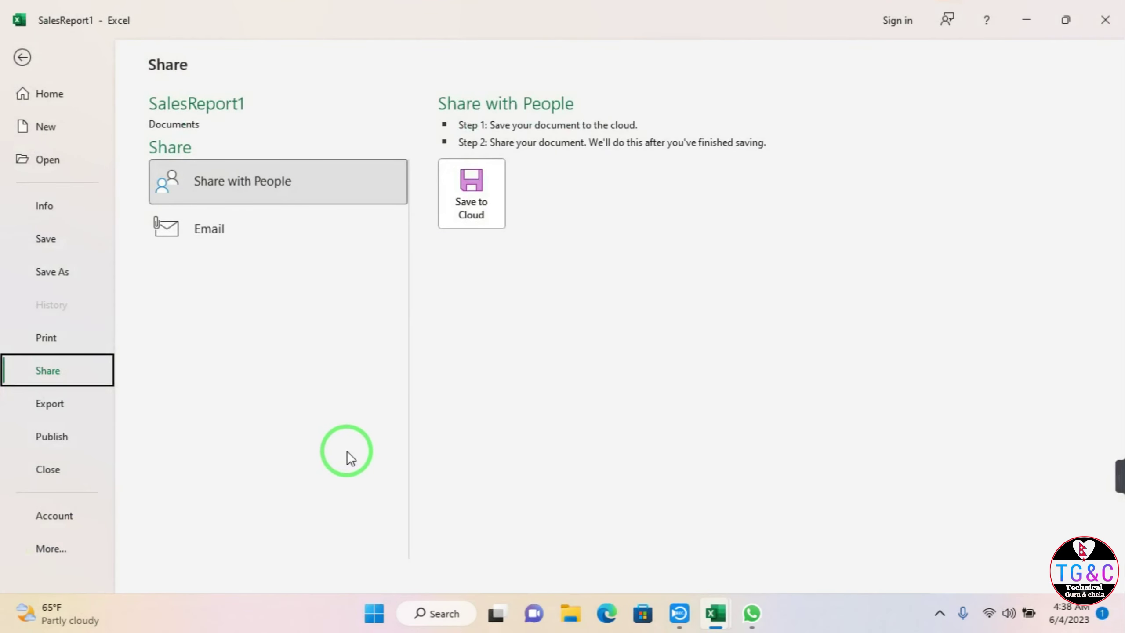
click(80, 398)
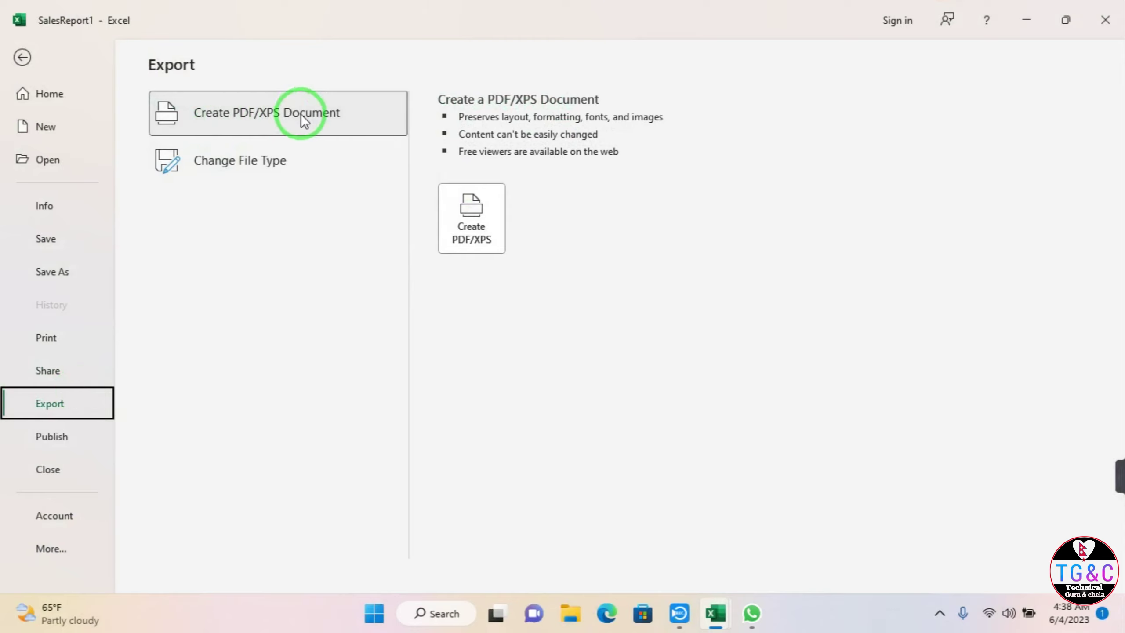
click(290, 151)
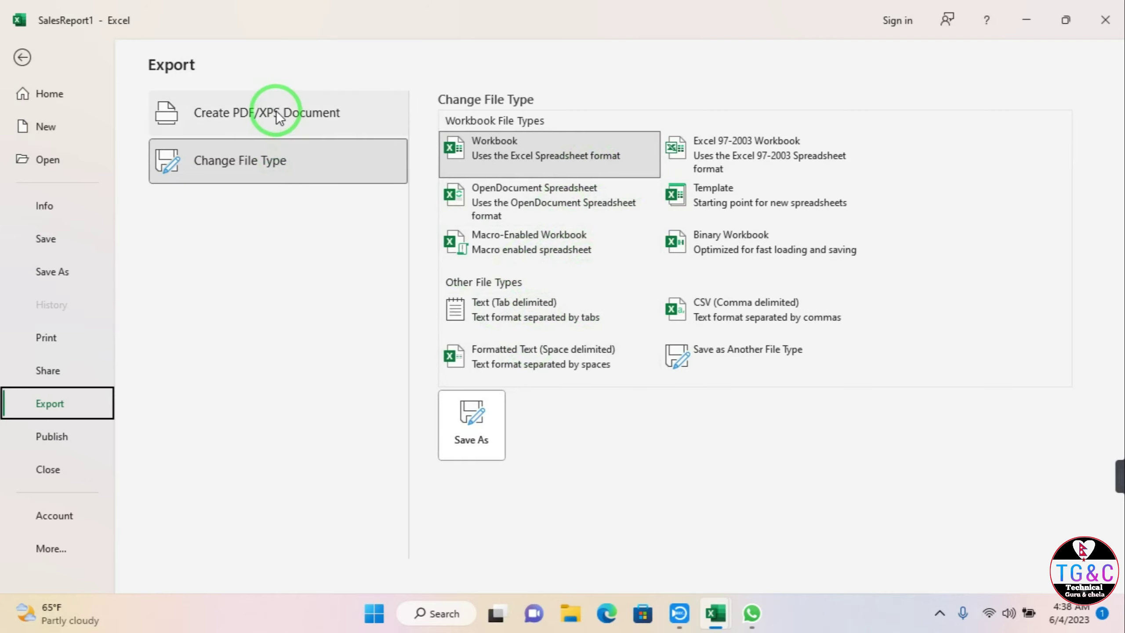
click(21, 56)
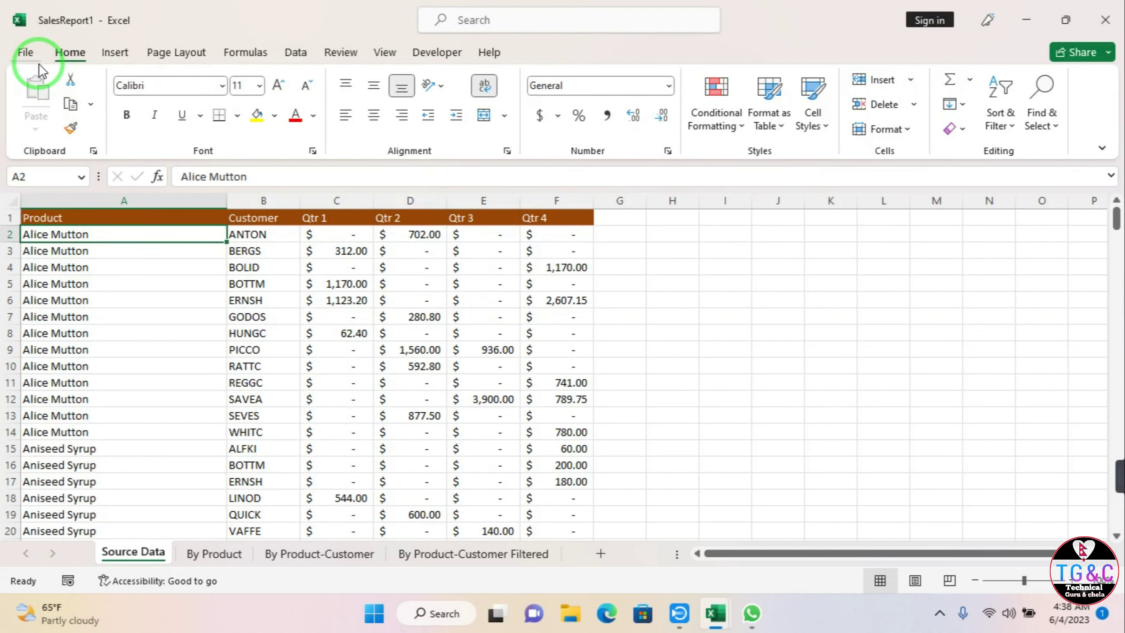
Step: Save SalesReport1 as a PDF into Documents, opening it after publishing
click(25, 50)
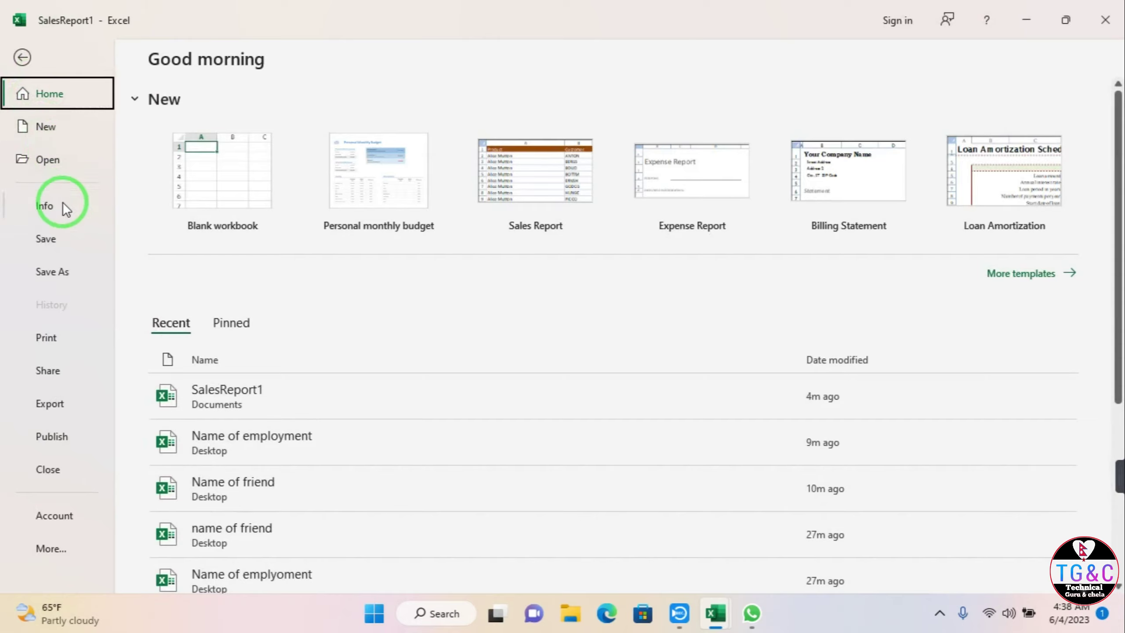
click(46, 269)
click(218, 211)
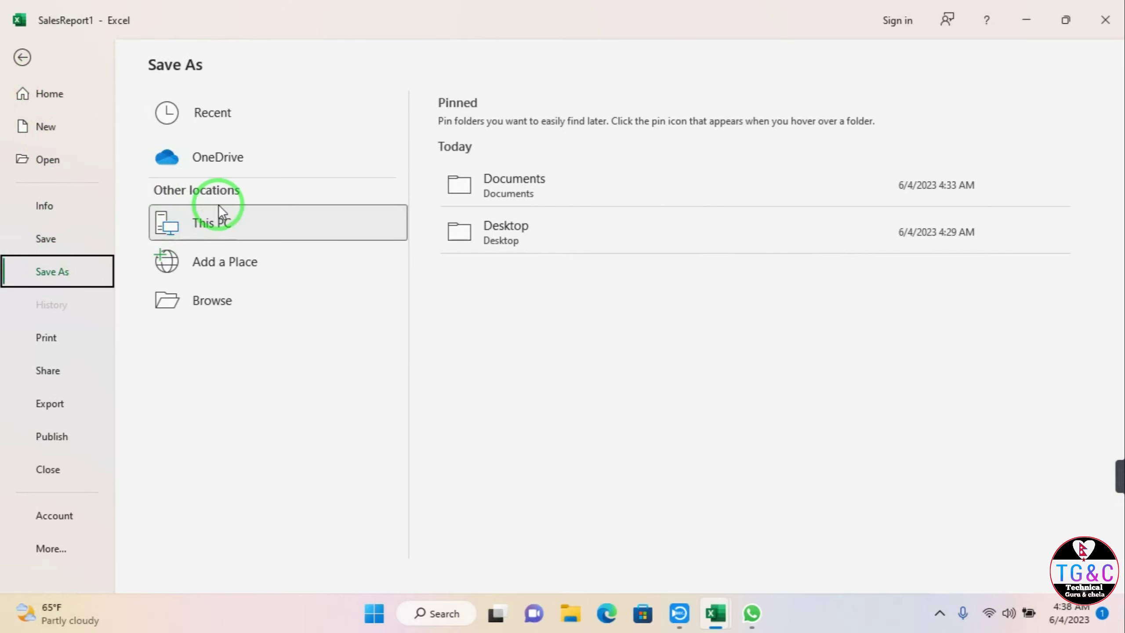
click(518, 193)
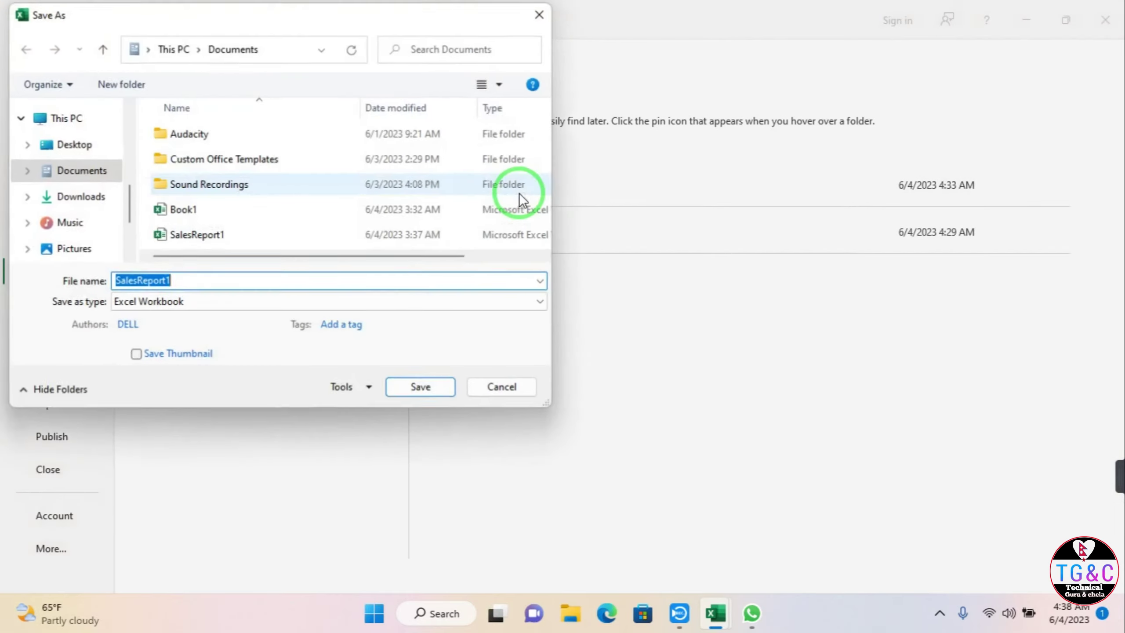
click(214, 303)
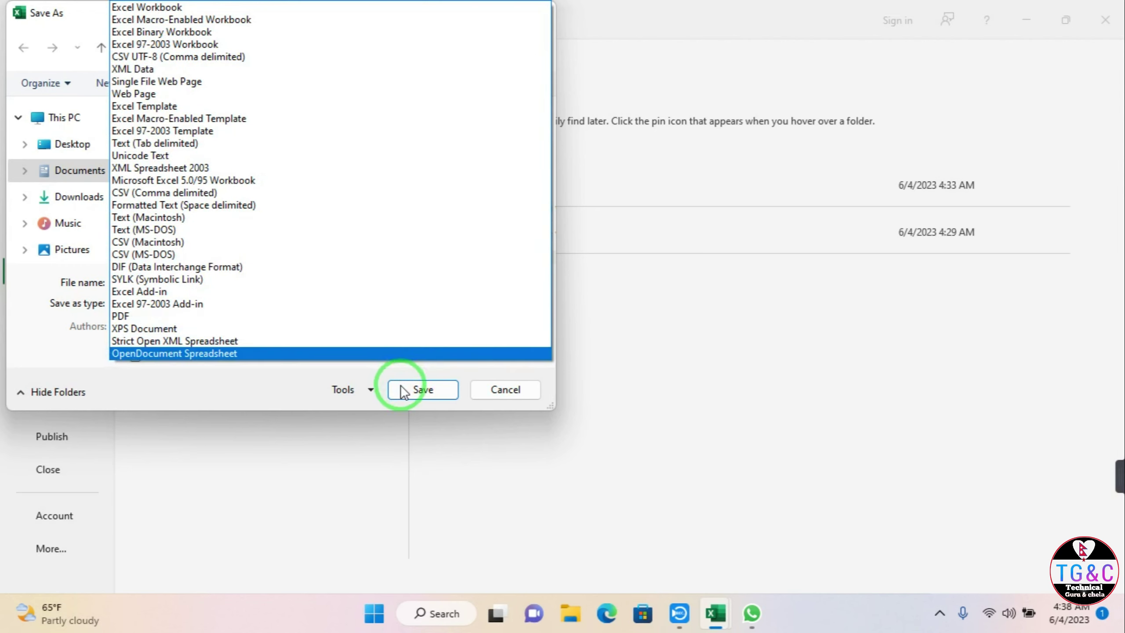
click(199, 315)
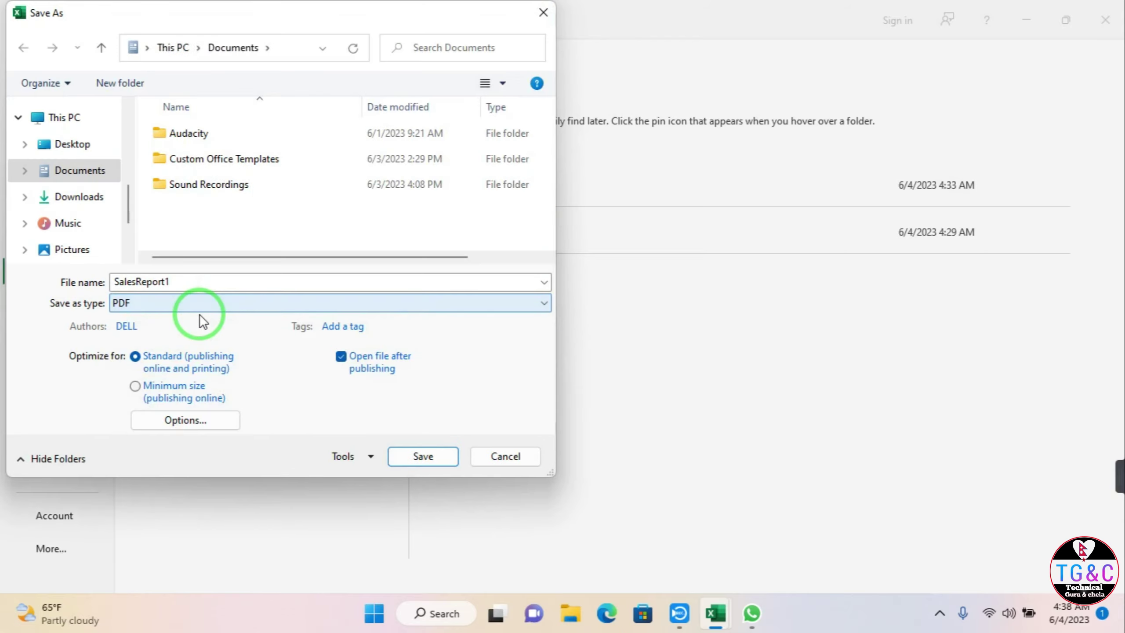
click(420, 457)
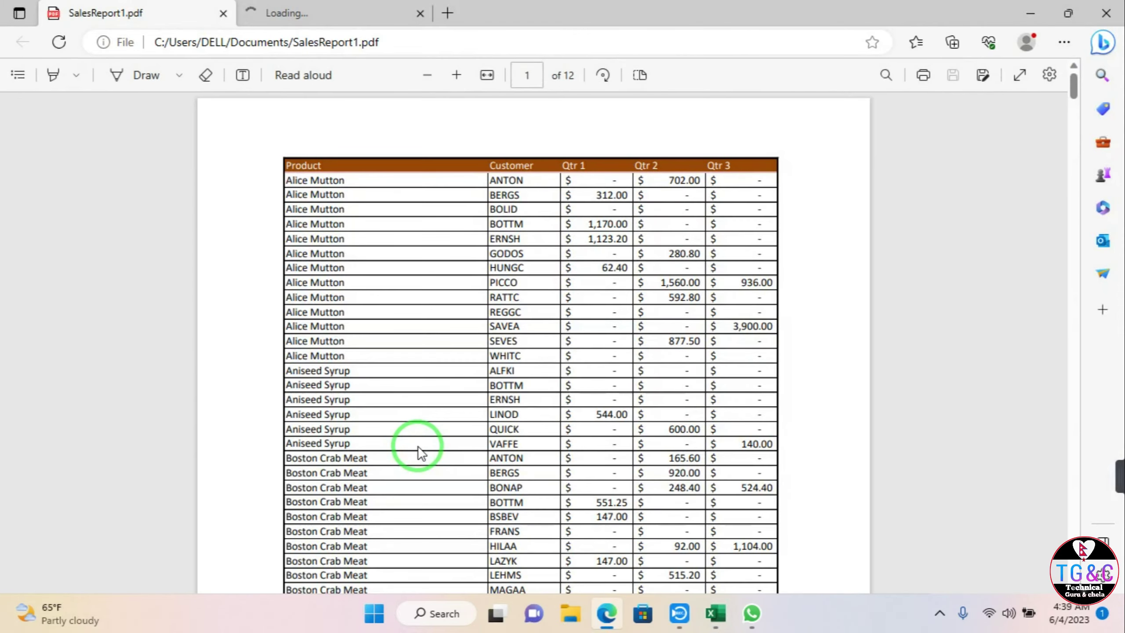
scroll(420, 458, down, 10)
scroll(442, 412, down, 10)
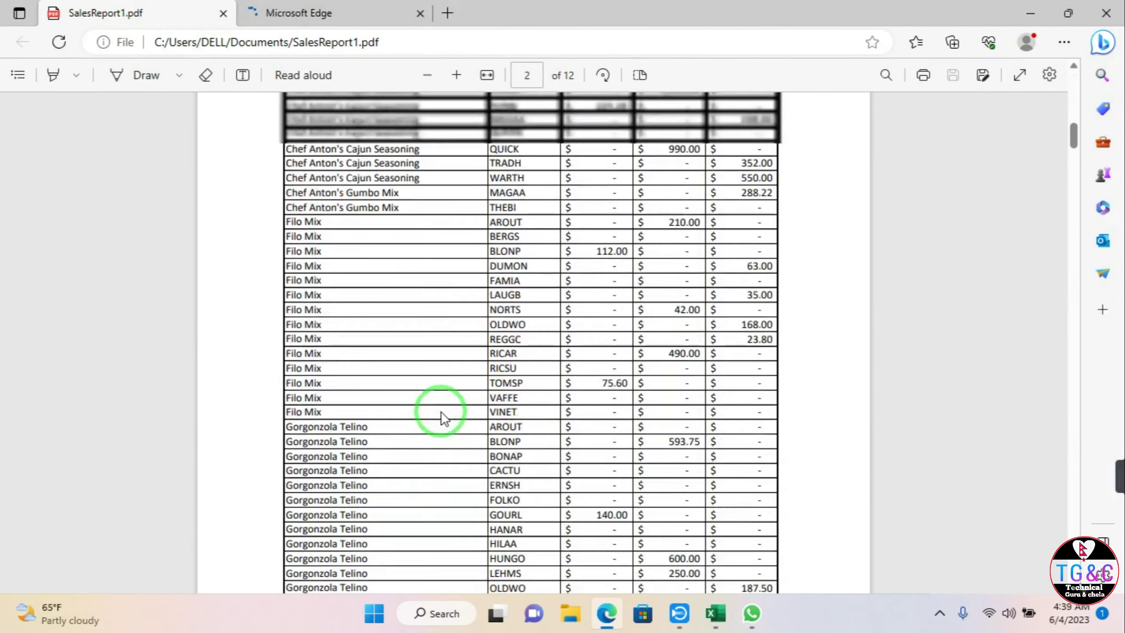
scroll(441, 412, up, 8)
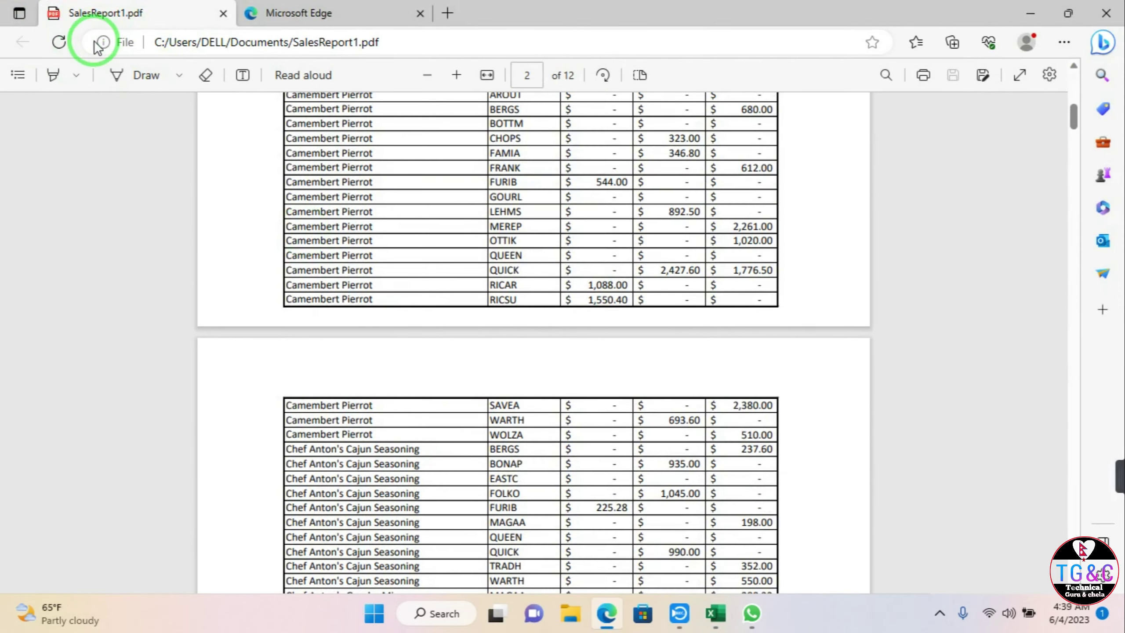
scroll(524, 305, up, 7)
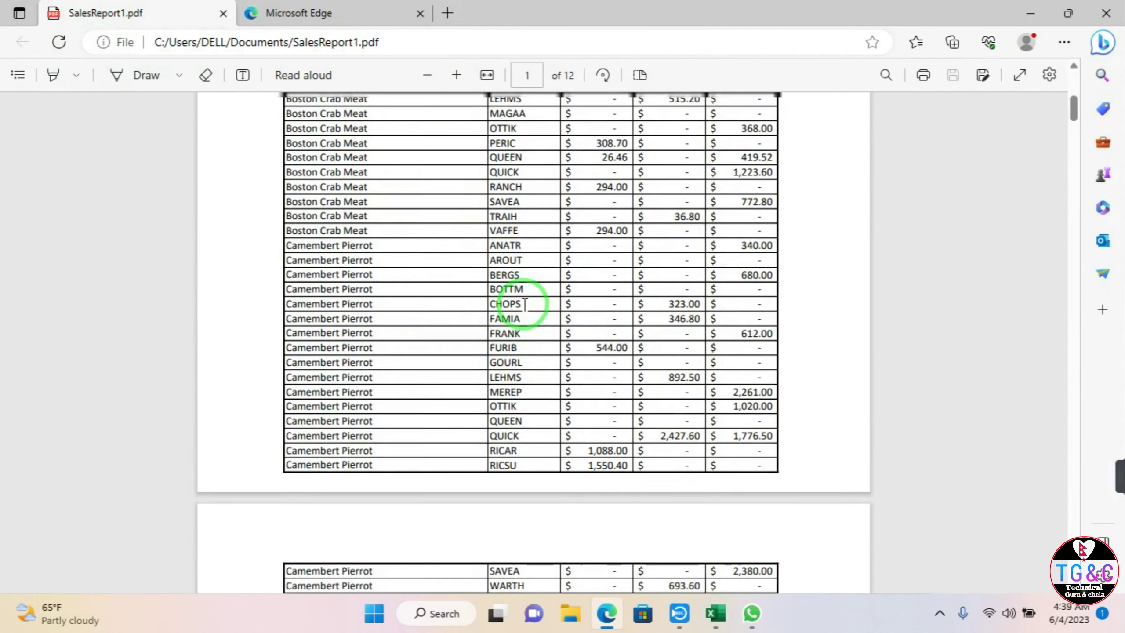